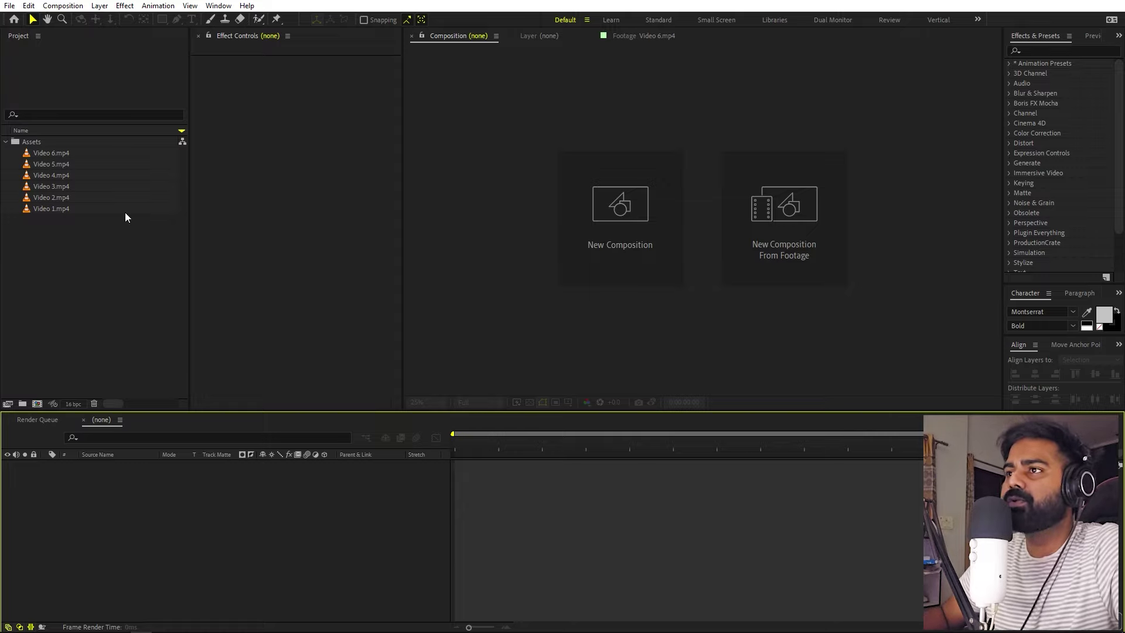
# Preview the Video 6, Video 5, Video 4 and Video 3 footage clips.
pyautogui.doubleClick(62, 156)
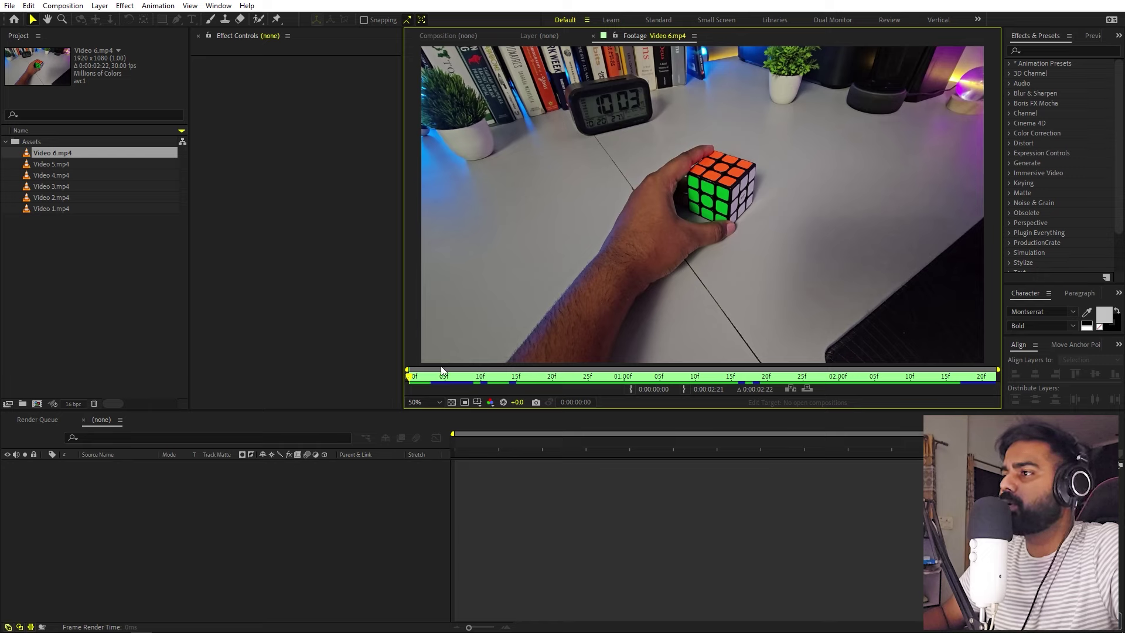
pyautogui.click(414, 380)
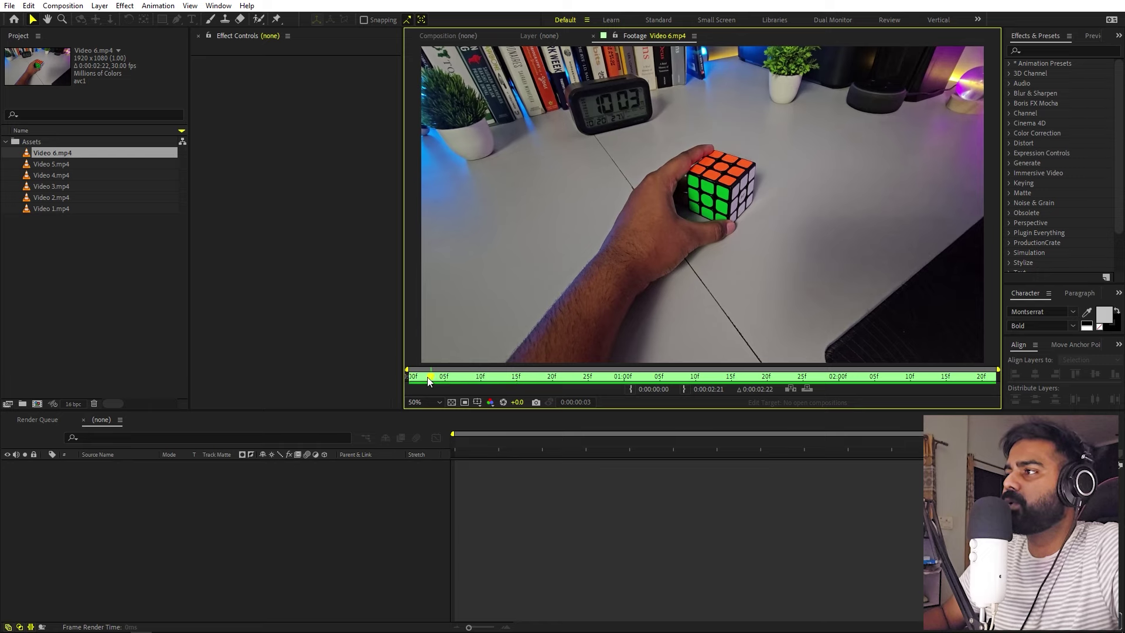
pyautogui.moveTo(453, 381); pyautogui.dragTo(583, 390)
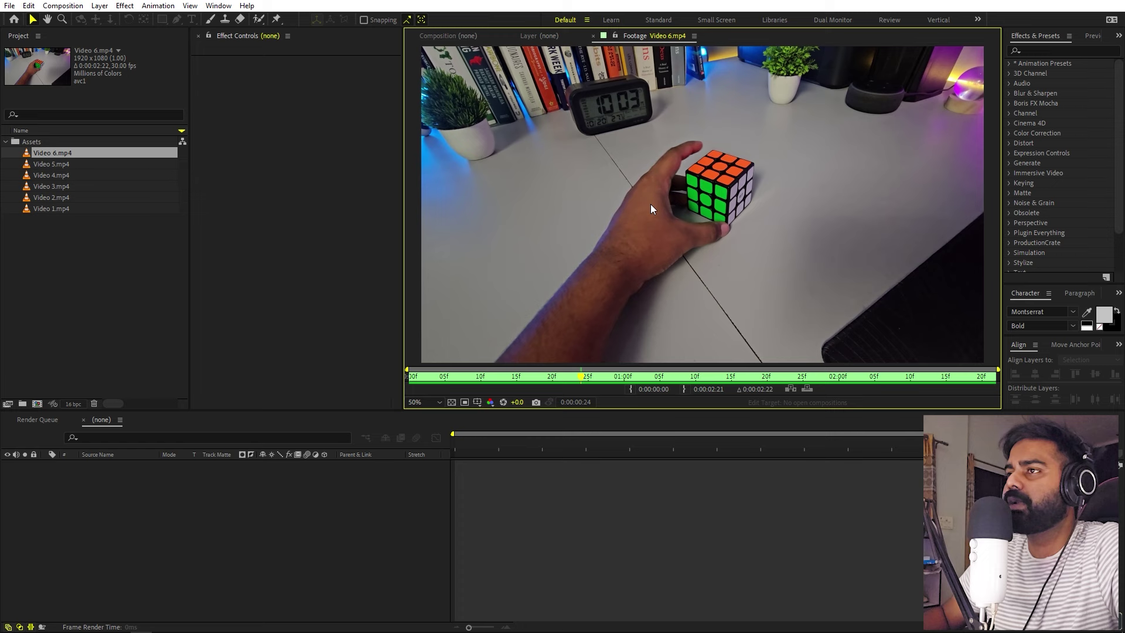
pyautogui.click(47, 167)
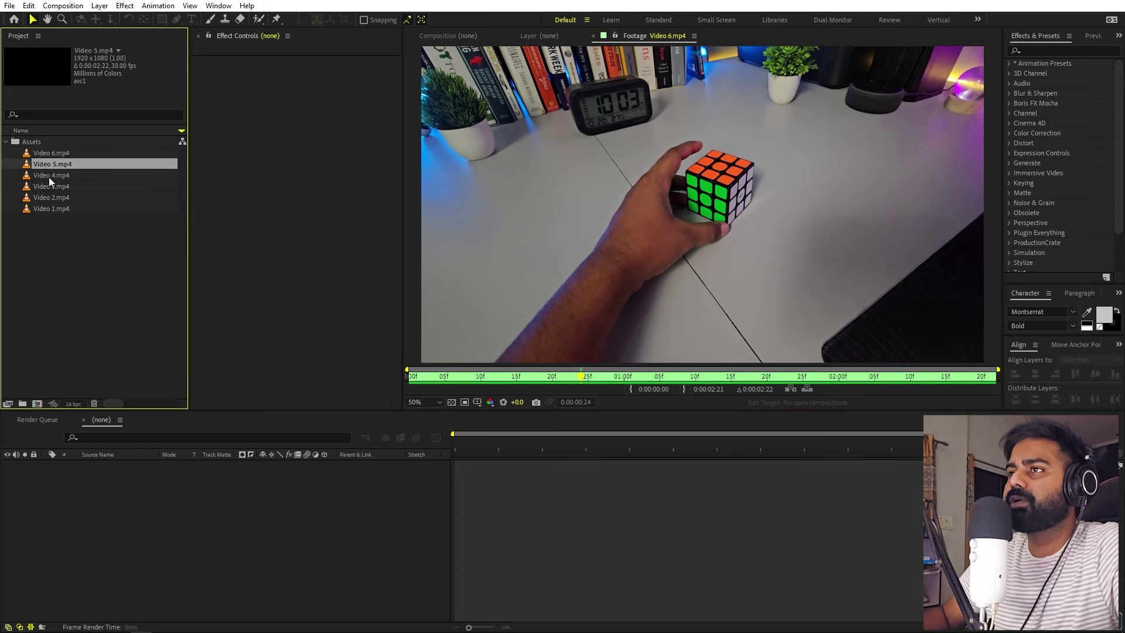
pyautogui.doubleClick(47, 163)
pyautogui.doubleClick(51, 175)
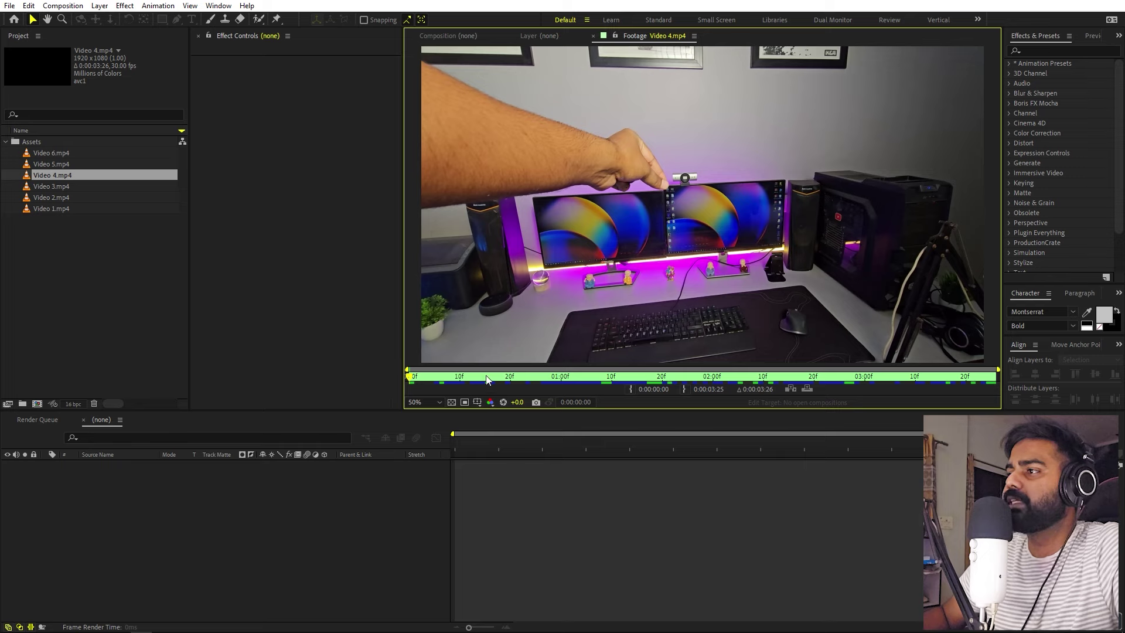
pyautogui.moveTo(509, 384); pyautogui.dragTo(962, 375)
pyautogui.doubleClick(65, 188)
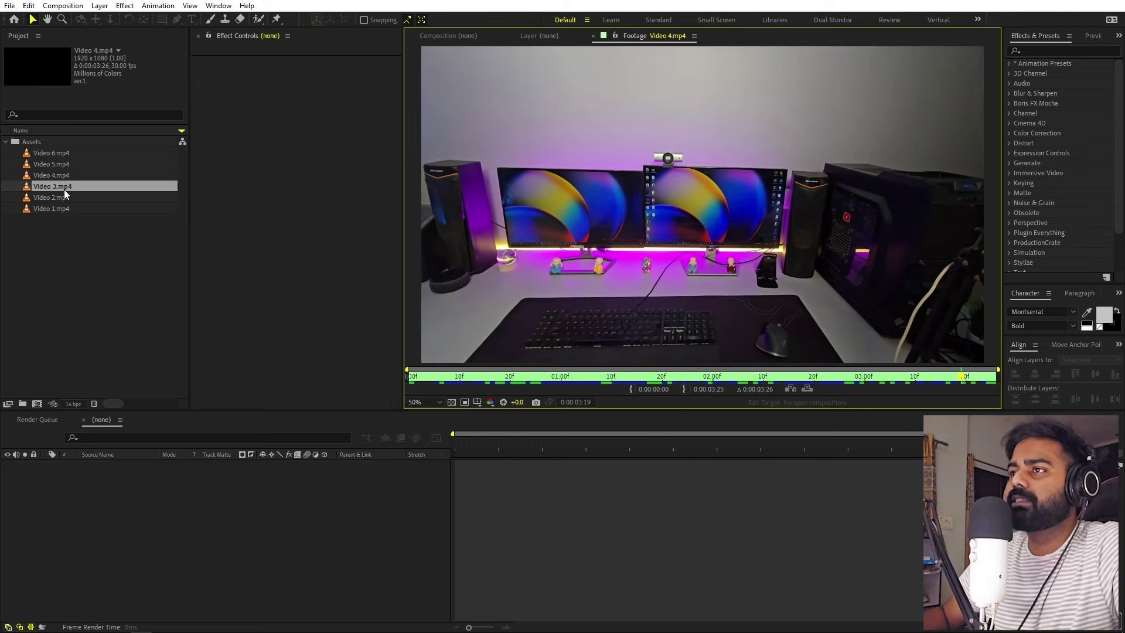
pyautogui.moveTo(501, 383); pyautogui.dragTo(965, 399)
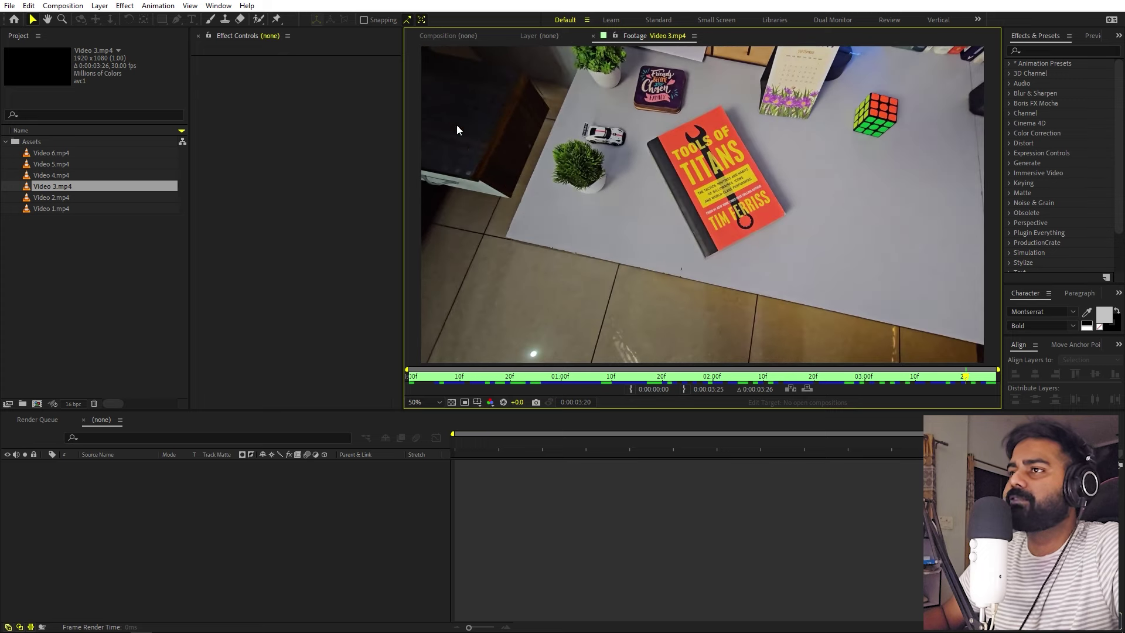
pyautogui.click(67, 311)
pyautogui.click(484, 36)
# Create a composition from Video 1.mp4 and set the viewer magnification to Fit up to 100%.
pyautogui.click(58, 151)
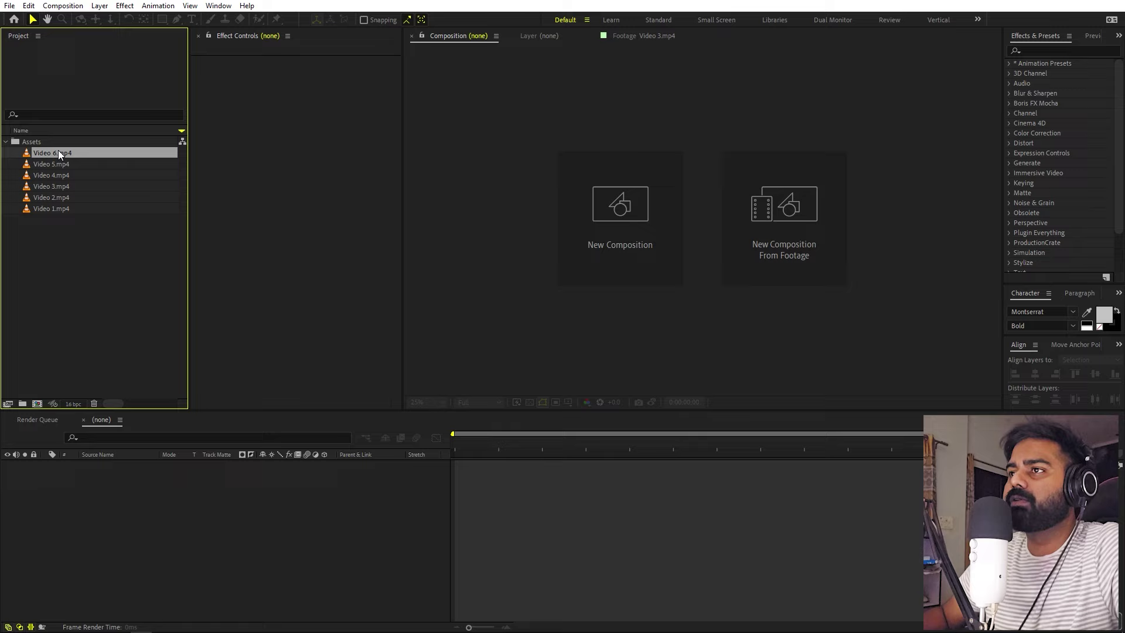
pyautogui.click(53, 209)
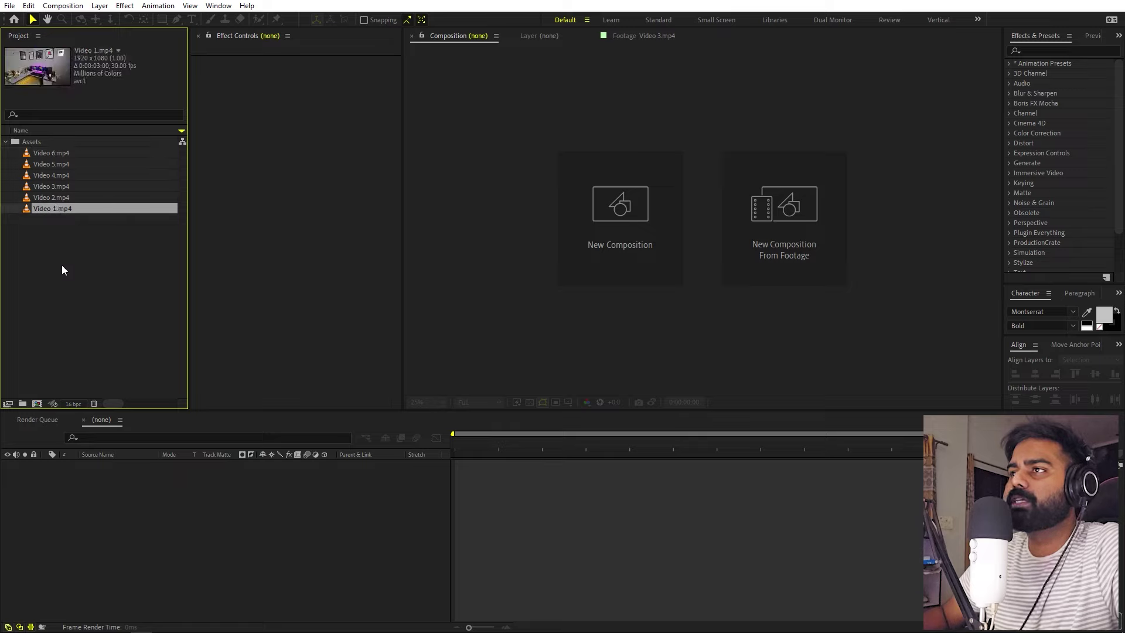
pyautogui.moveTo(61, 208); pyautogui.dragTo(37, 403)
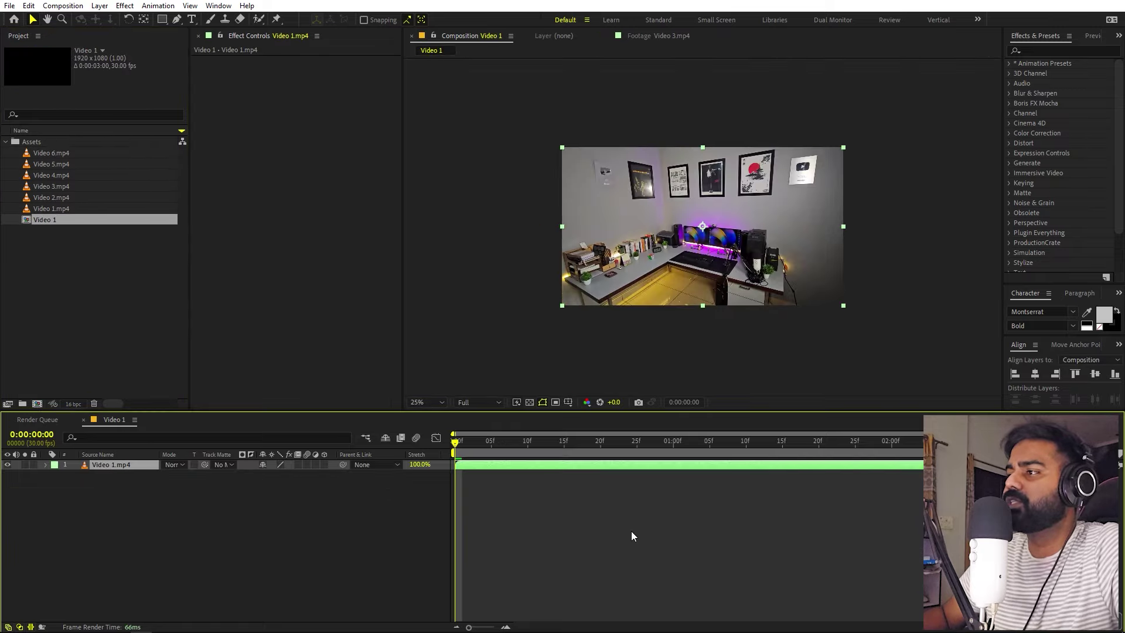
pyautogui.click(444, 401)
pyautogui.click(441, 427)
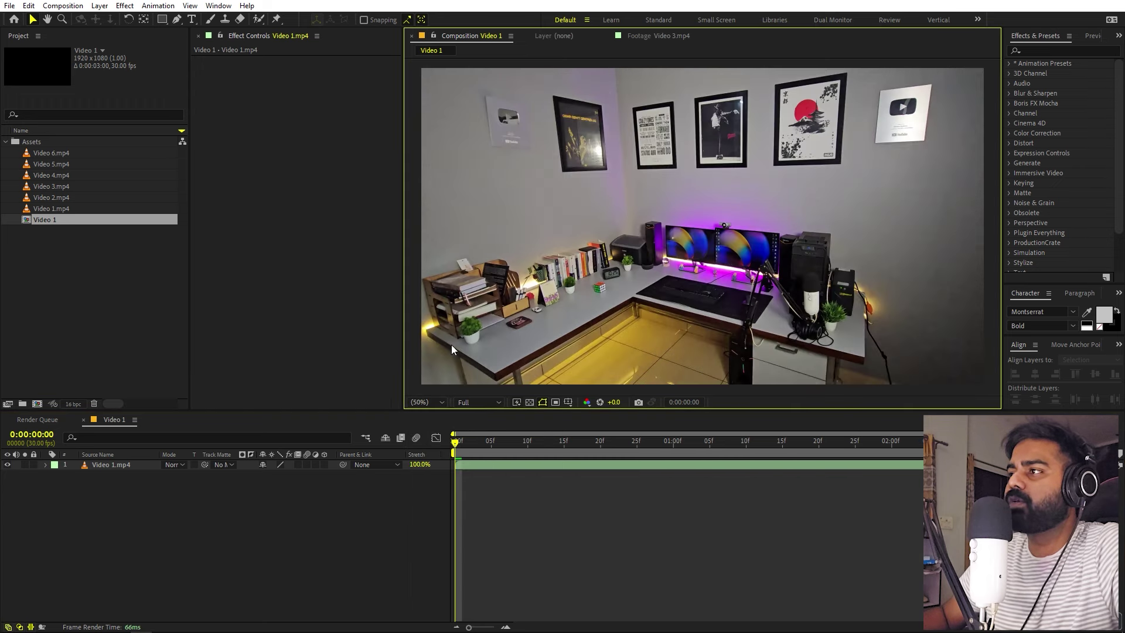
# Add Video 6.mp4 as a layer above Video 1.mp4 and scrub to frame 22.
pyautogui.click(137, 294)
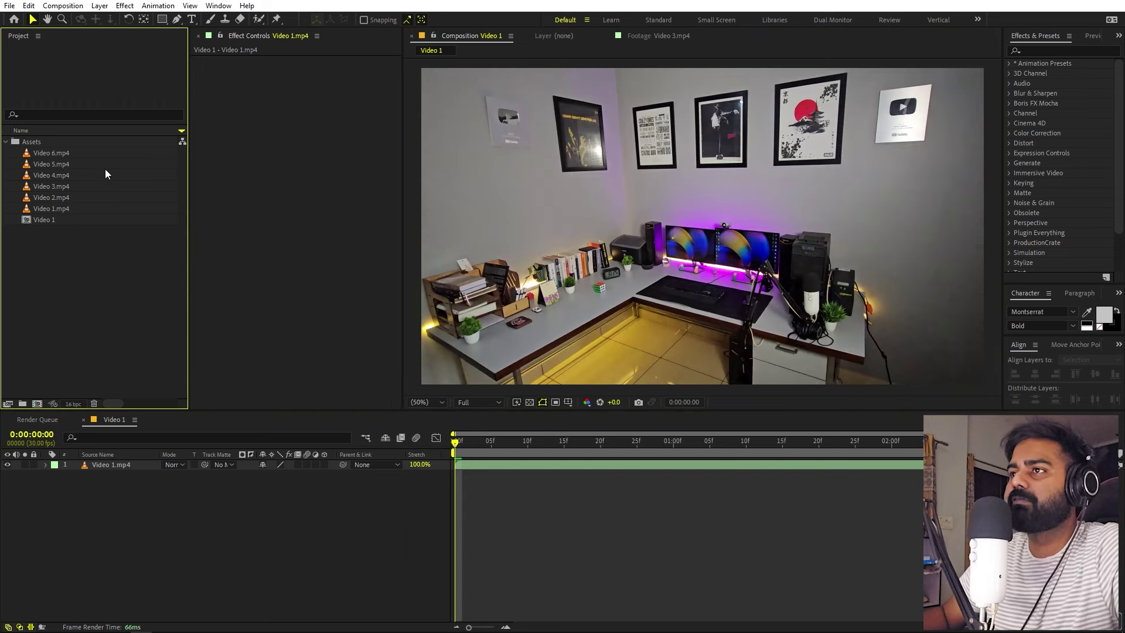
pyautogui.click(45, 151)
pyautogui.moveTo(60, 156); pyautogui.dragTo(95, 467)
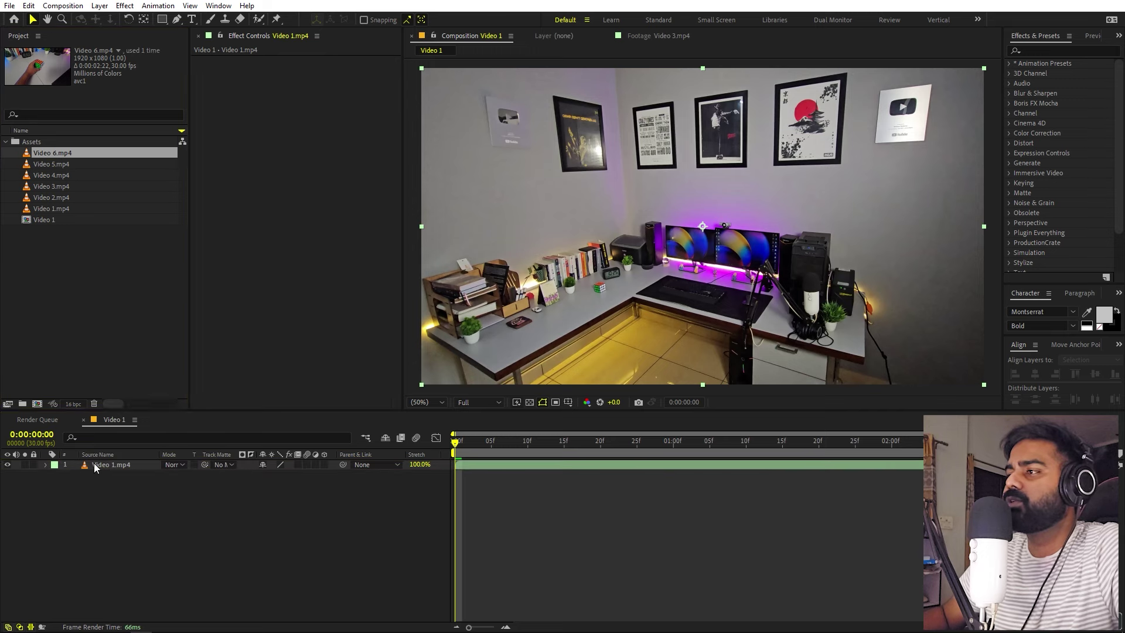
pyautogui.moveTo(471, 441); pyautogui.dragTo(618, 458)
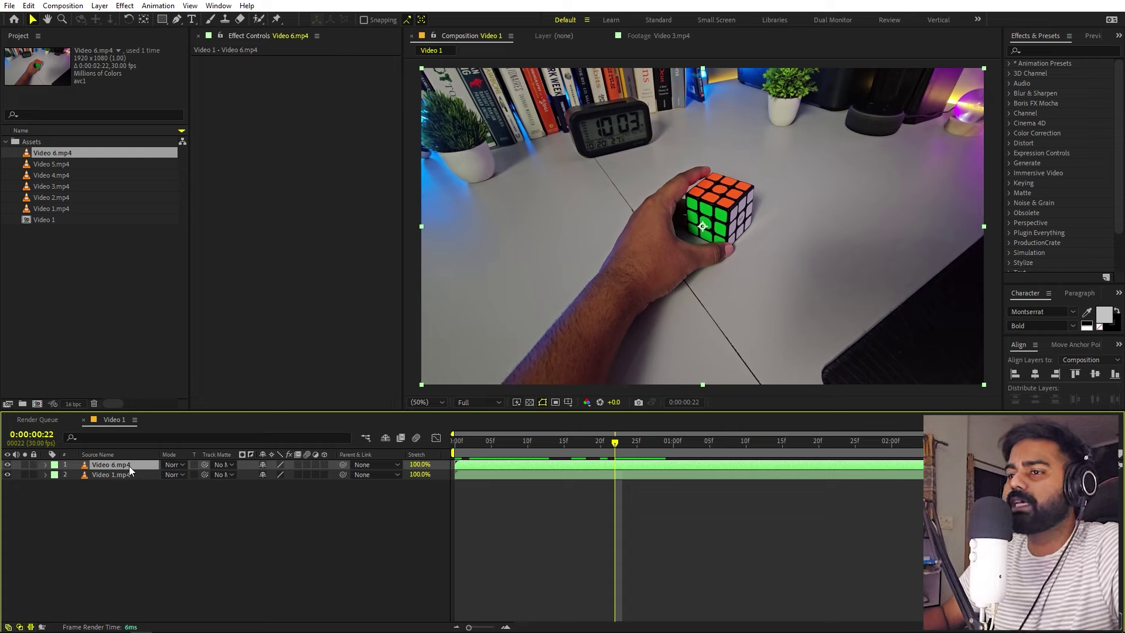
# Split Video 6.mp4 at frame 22, apply Time > Freeze Frame to the lower layer, and scrub to check.
pyautogui.hotkey('ctrl', 'shift', 'd')
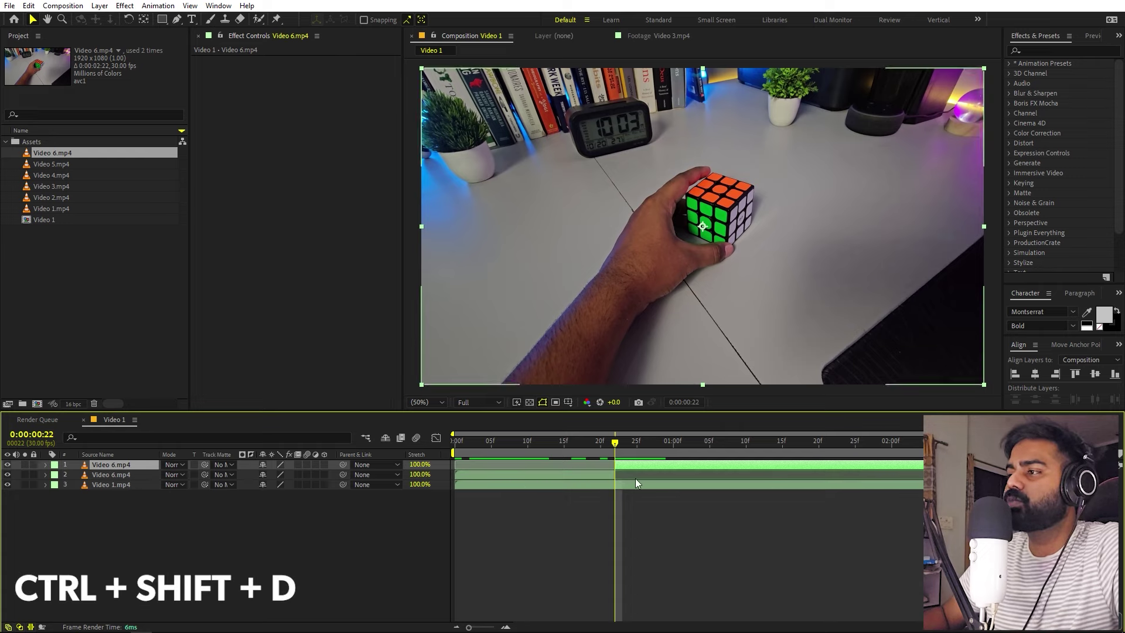
pyautogui.click(590, 476)
pyautogui.rightClick(595, 476)
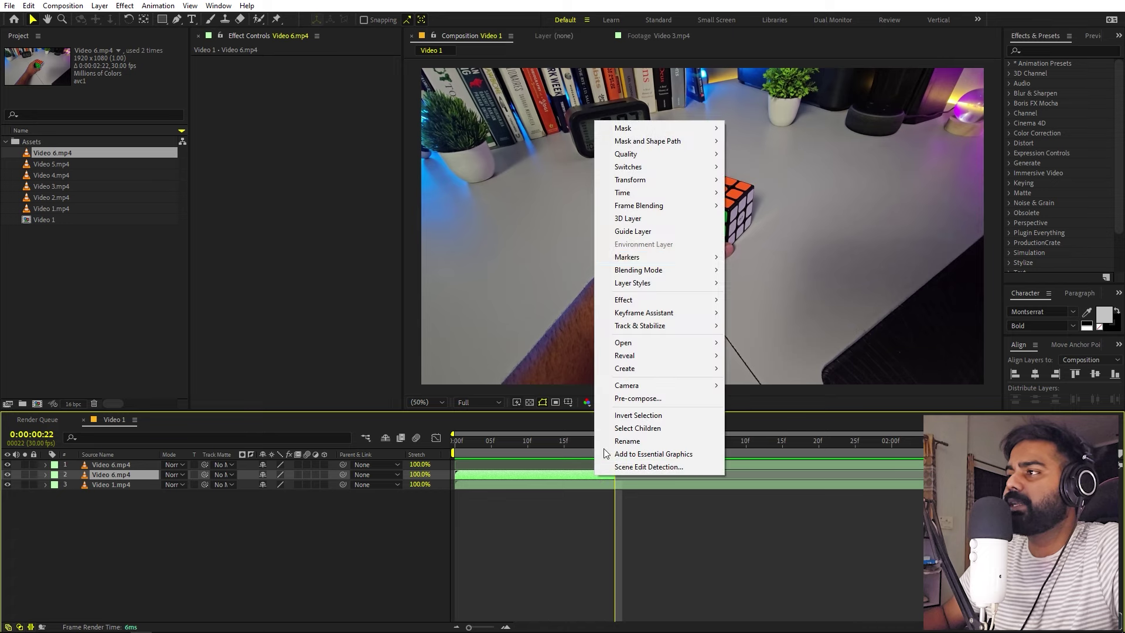
pyautogui.moveTo(625, 196)
pyautogui.click(773, 232)
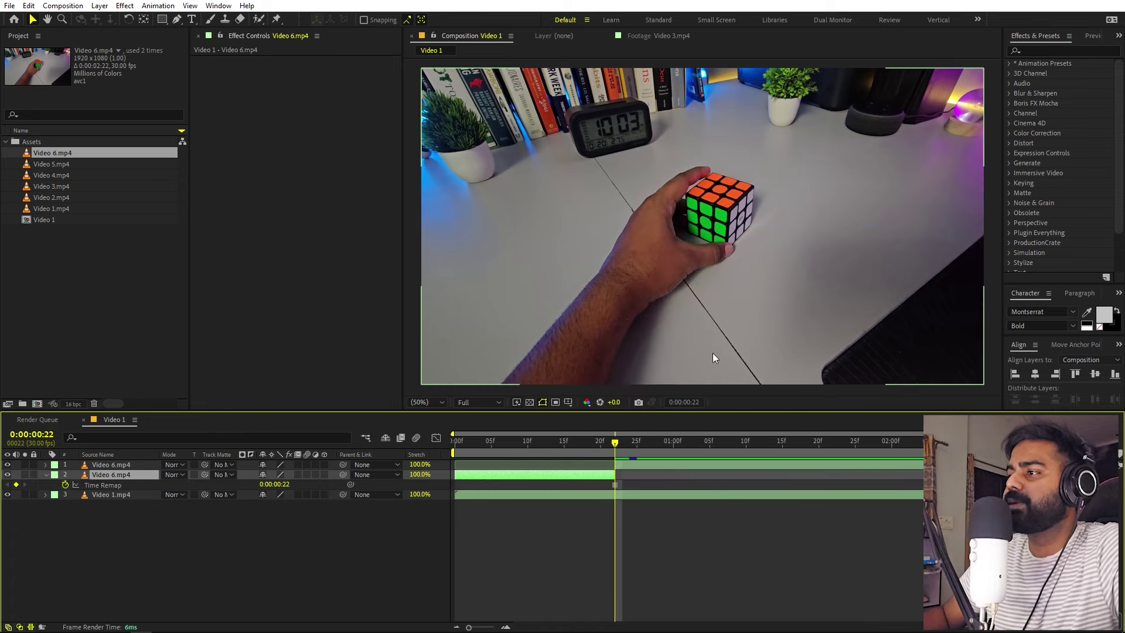
pyautogui.moveTo(615, 444); pyautogui.dragTo(593, 460)
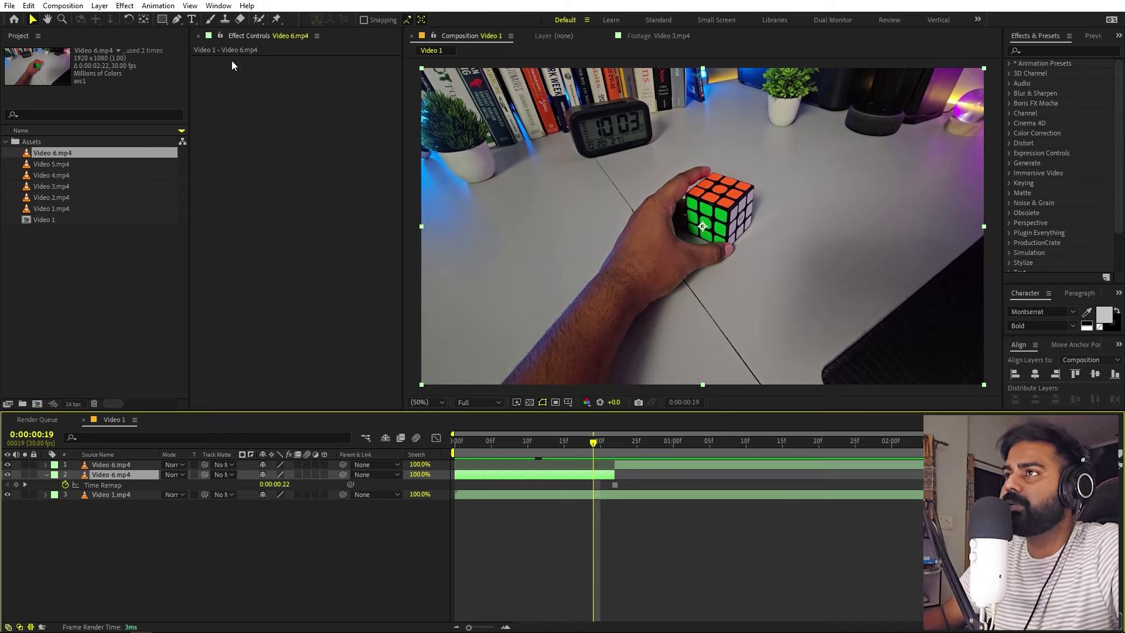
# Place two Pen mask points on the arm, then undo them.
pyautogui.click(179, 21)
pyautogui.scroll(-3, 545, 346)
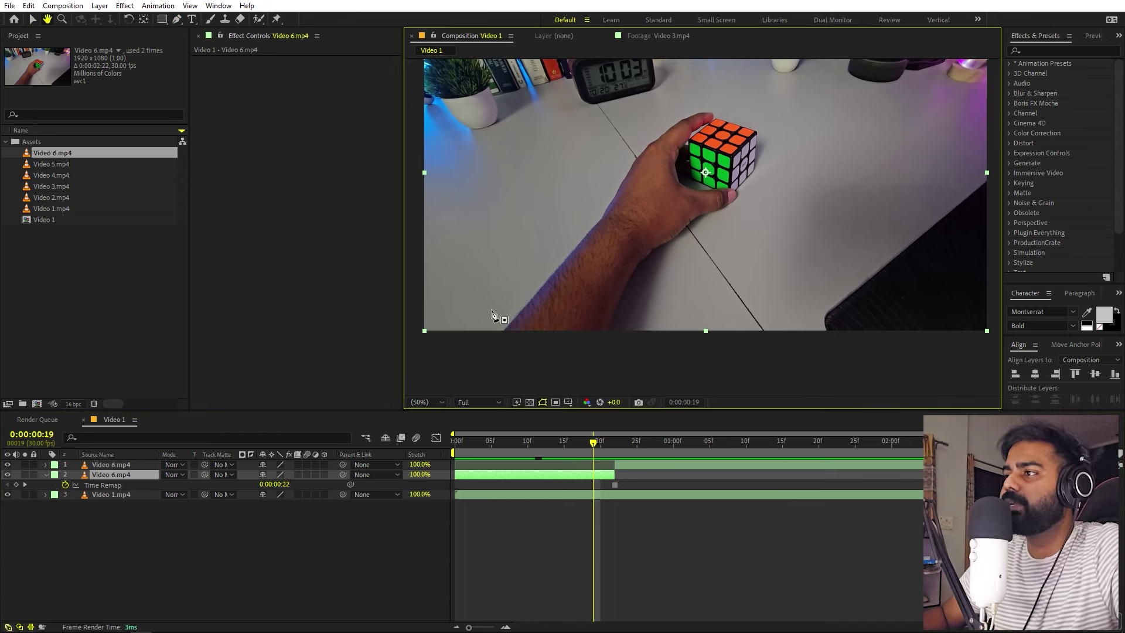
pyautogui.click(495, 331)
pyautogui.click(560, 273)
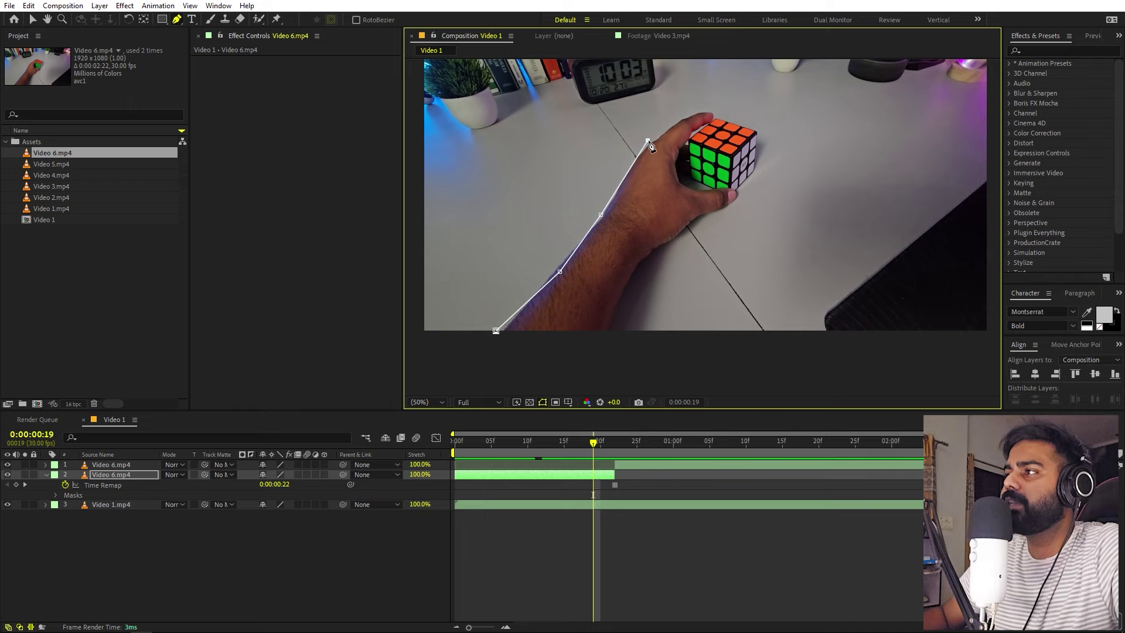
pyautogui.hotkey('ctrl', 'z')
pyautogui.hotkey('ctrl', 'z')
pyautogui.hotkey('ctrl', 'z')
pyautogui.hotkey('ctrl', 'z')
pyautogui.hotkey('ctrl', 'z')
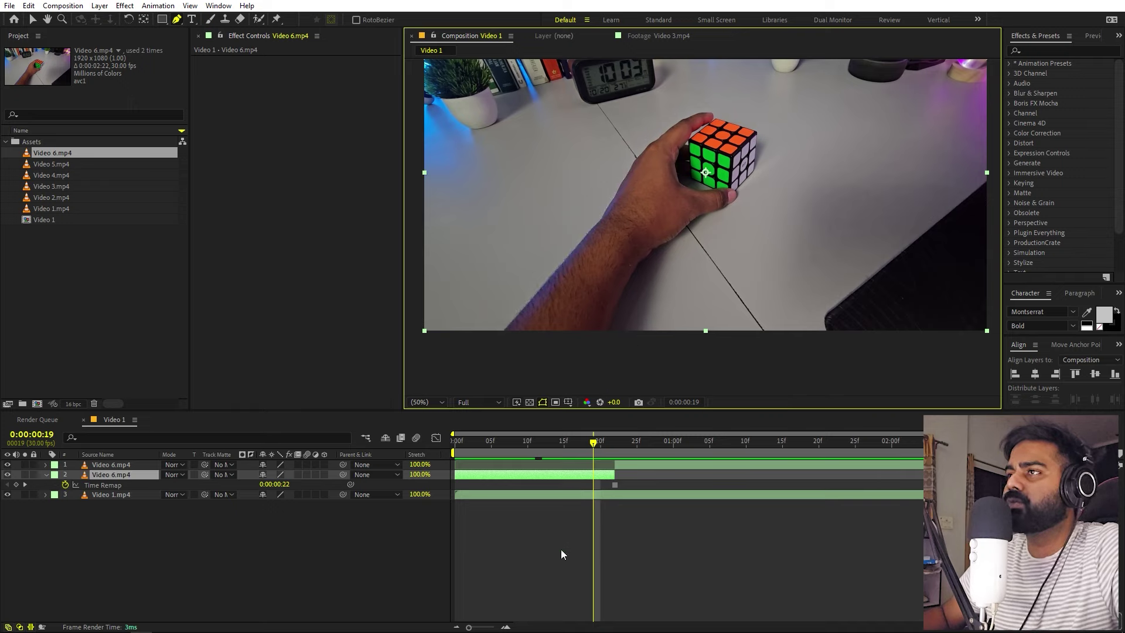
# Deselect the layer, switch to the Roto Brush, and pan to recentre the footage.
pyautogui.click(468, 484)
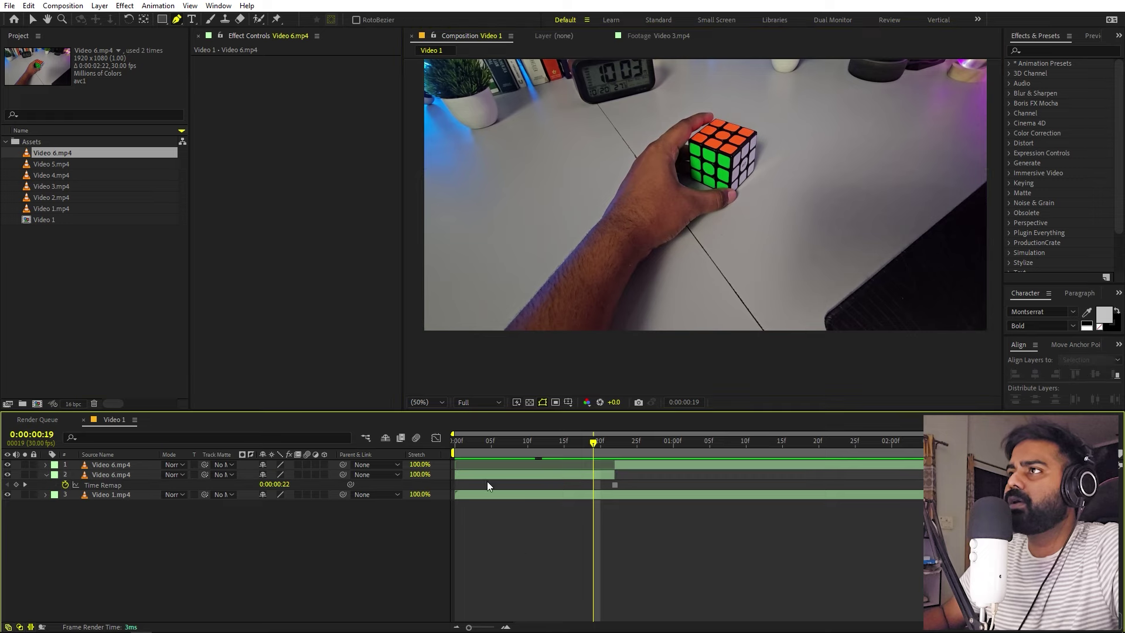
pyautogui.click(258, 20)
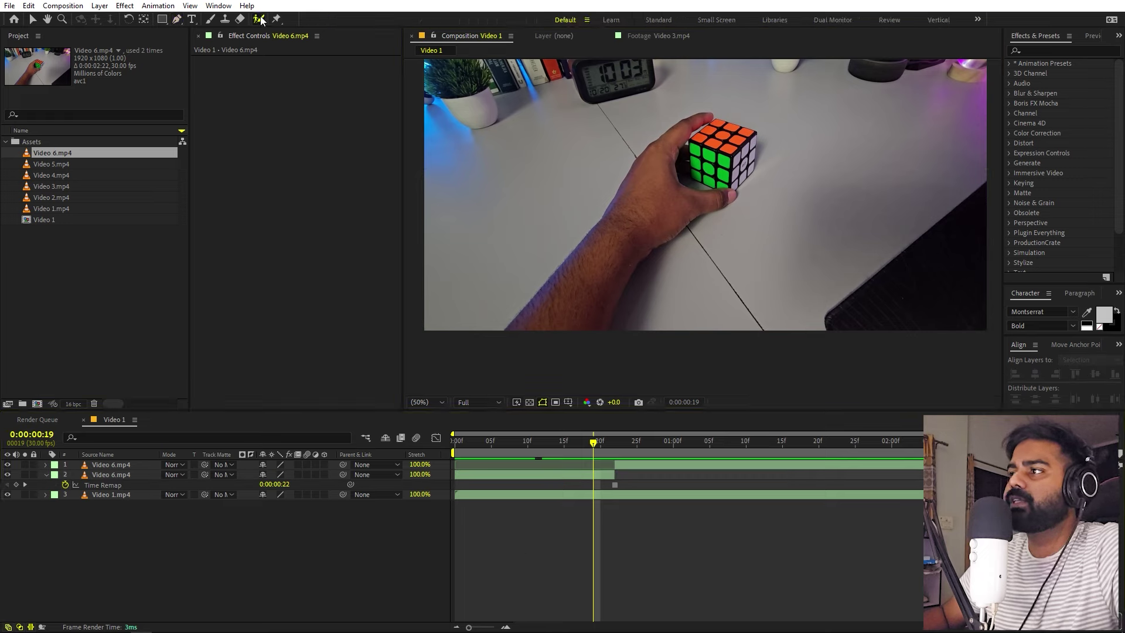
pyautogui.press('h')
pyautogui.moveTo(547, 261); pyautogui.dragTo(533, 360)
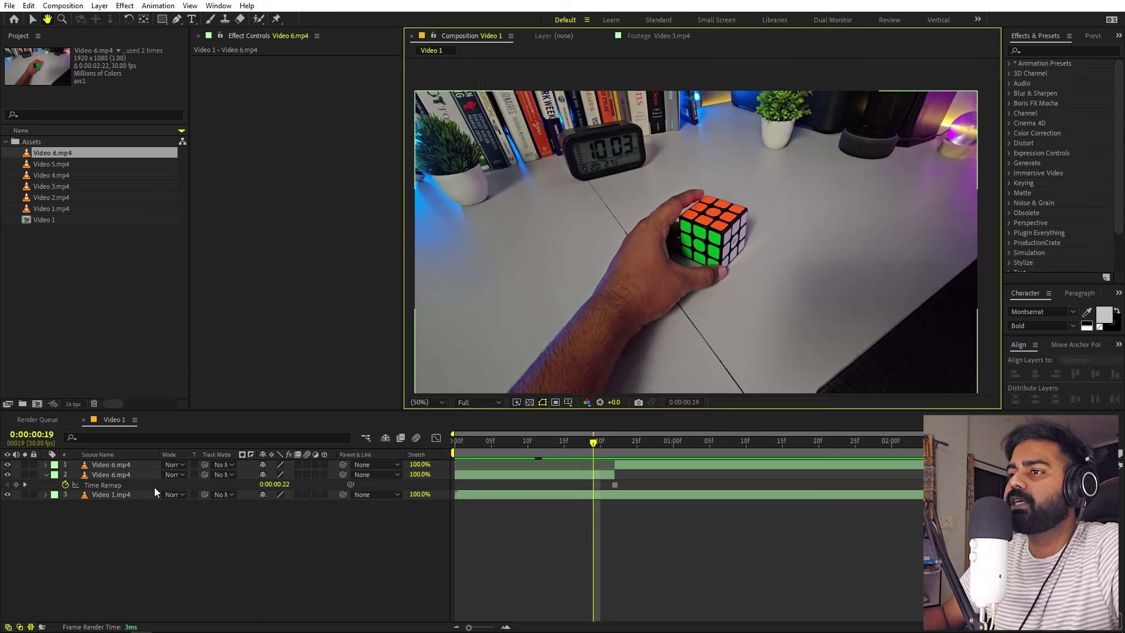
# Open the frozen Video 6.mp4 layer in the Layer viewer and paint a Roto Brush stroke along the arm.
pyautogui.doubleClick(110, 475)
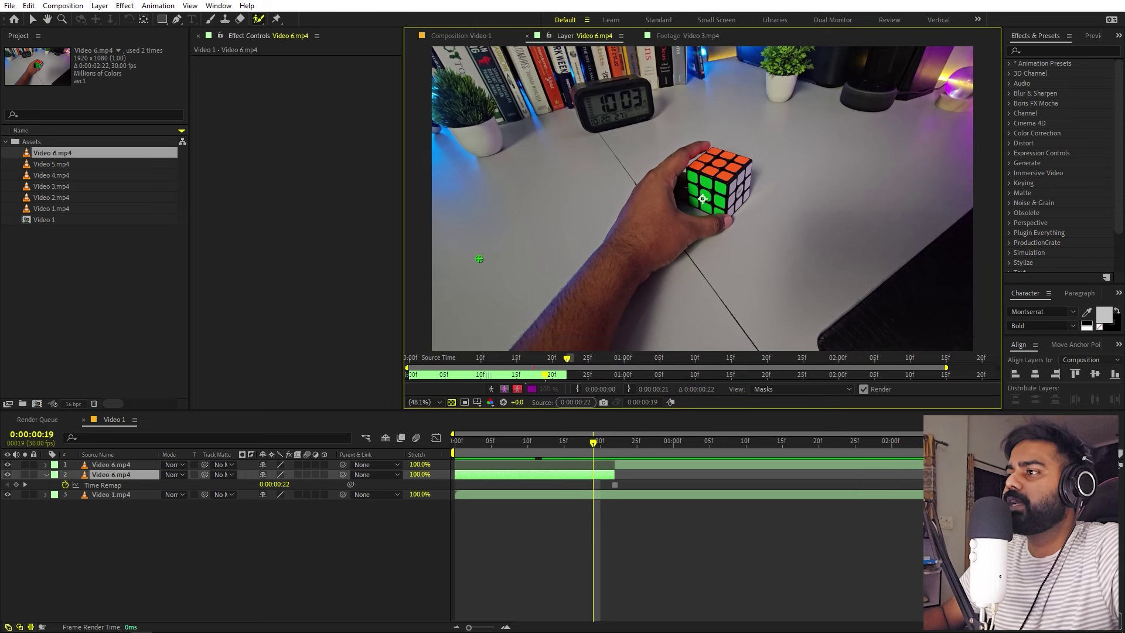
pyautogui.moveTo(660, 207); pyautogui.dragTo(634, 247)
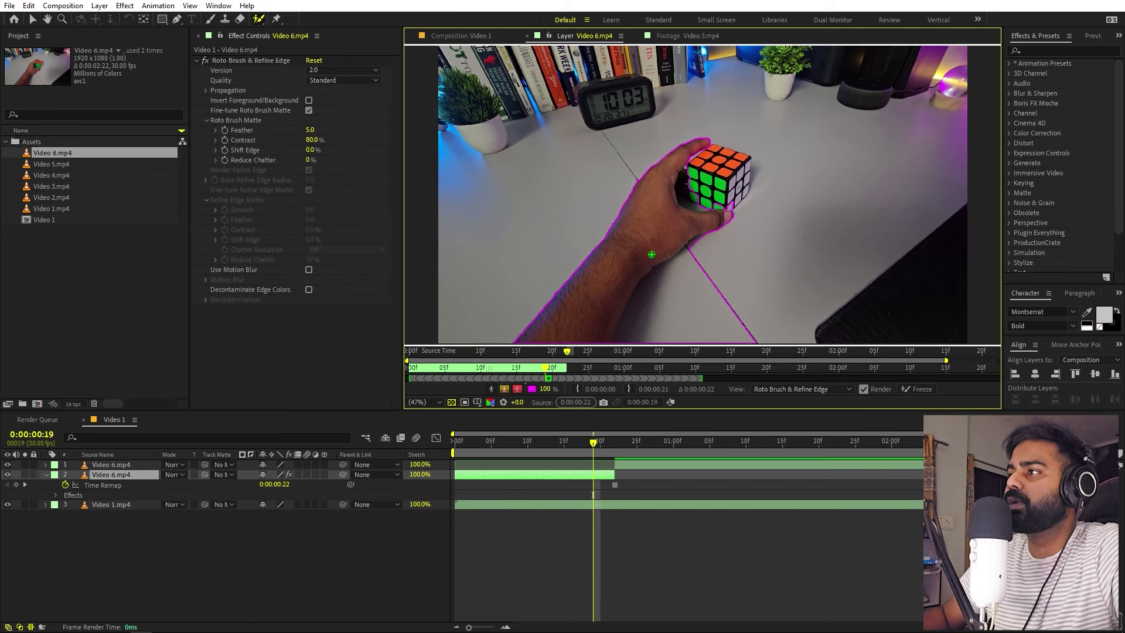
pyautogui.scroll(5, 653, 244)
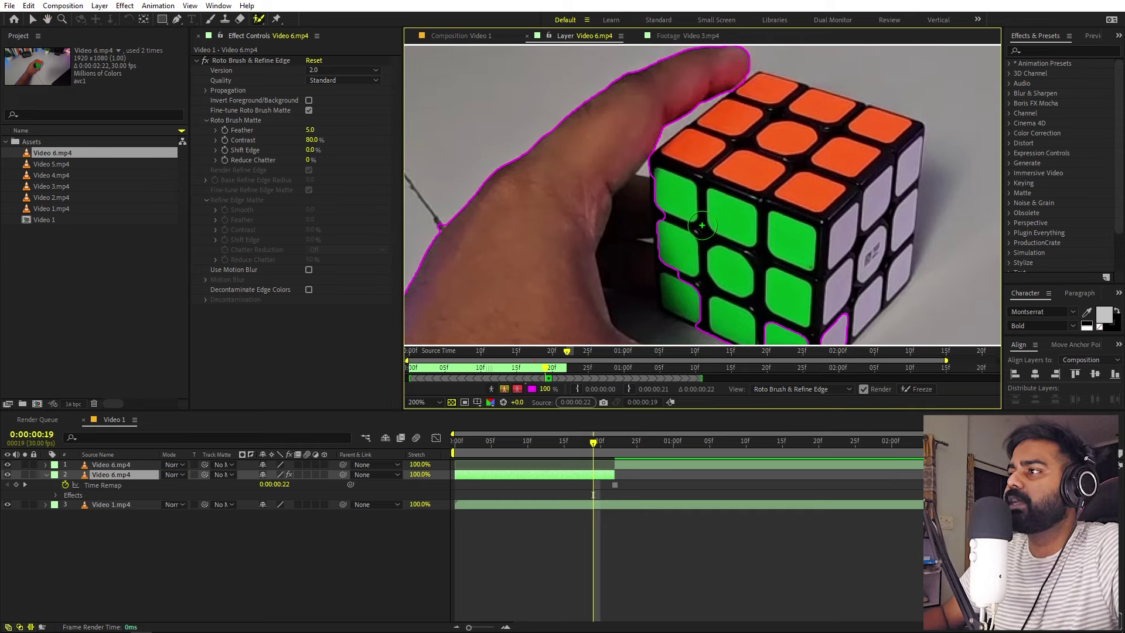
pyautogui.scroll(-2, 702, 225)
pyautogui.moveTo(702, 225); pyautogui.dragTo(688, 158)
pyautogui.moveTo(632, 216); pyautogui.dragTo(650, 88)
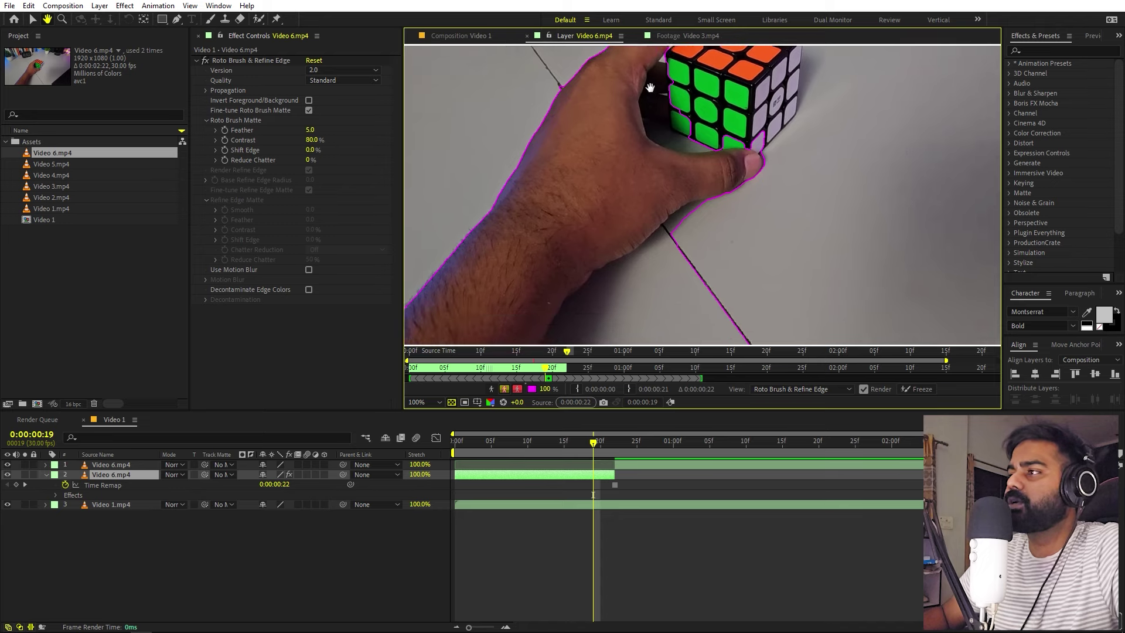
pyautogui.scroll(-5, 628, 181)
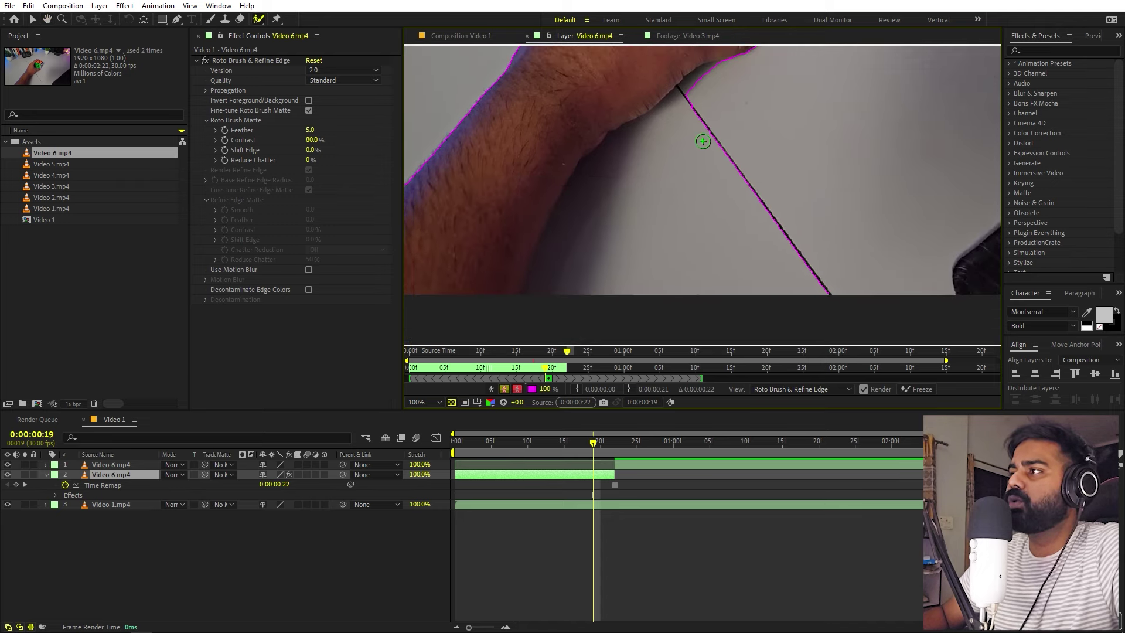
# Subtract the table line from the matte and add the finger and the cube's green stickers.
pyautogui.press('alt')
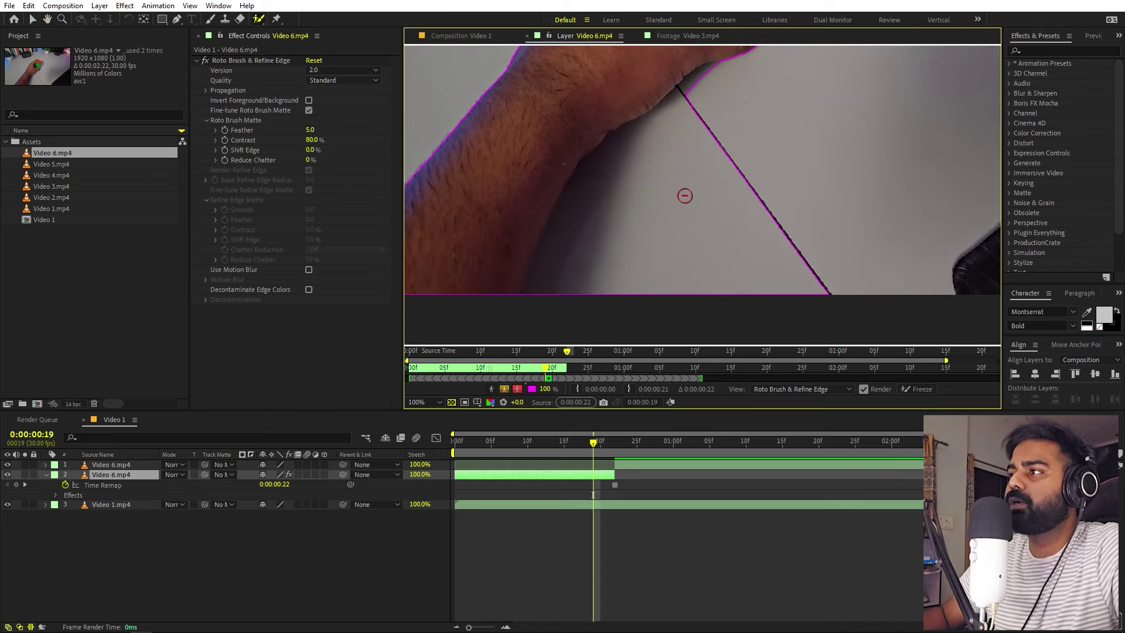
pyautogui.moveTo(734, 151); pyautogui.dragTo(644, 304)
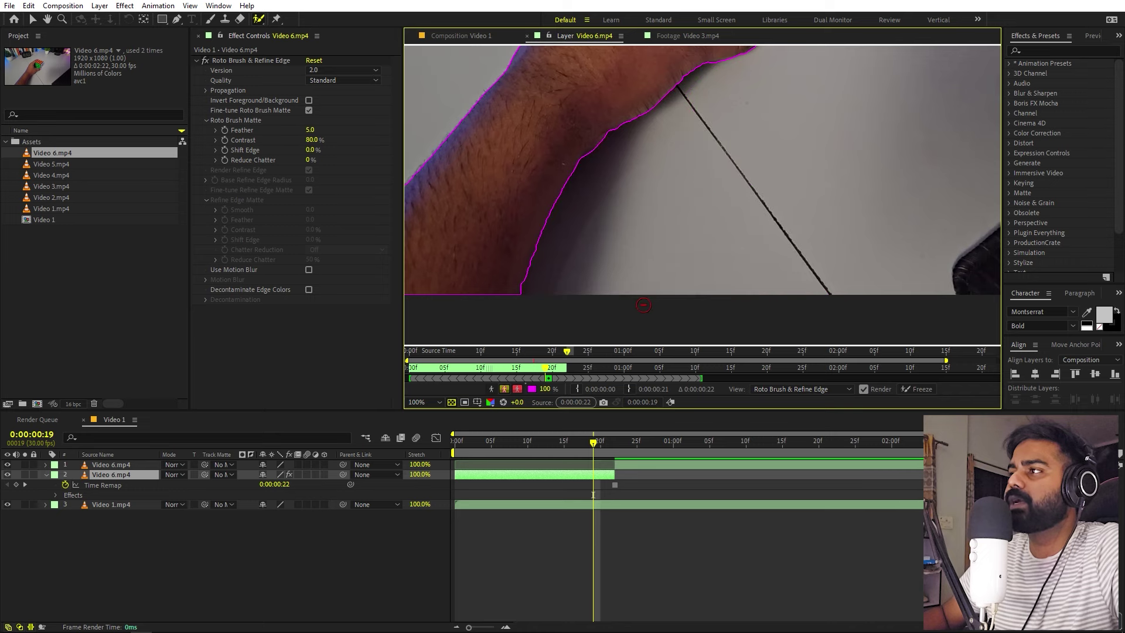
pyautogui.press('space')
pyautogui.moveTo(672, 106)
pyautogui.mouseDown()
pyautogui.moveTo(693, 221)
pyautogui.moveTo(645, 284)
pyautogui.moveTo(633, 169)
pyautogui.moveTo(602, 178)
pyautogui.mouseUp()
pyautogui.scroll(2, 634, 170)
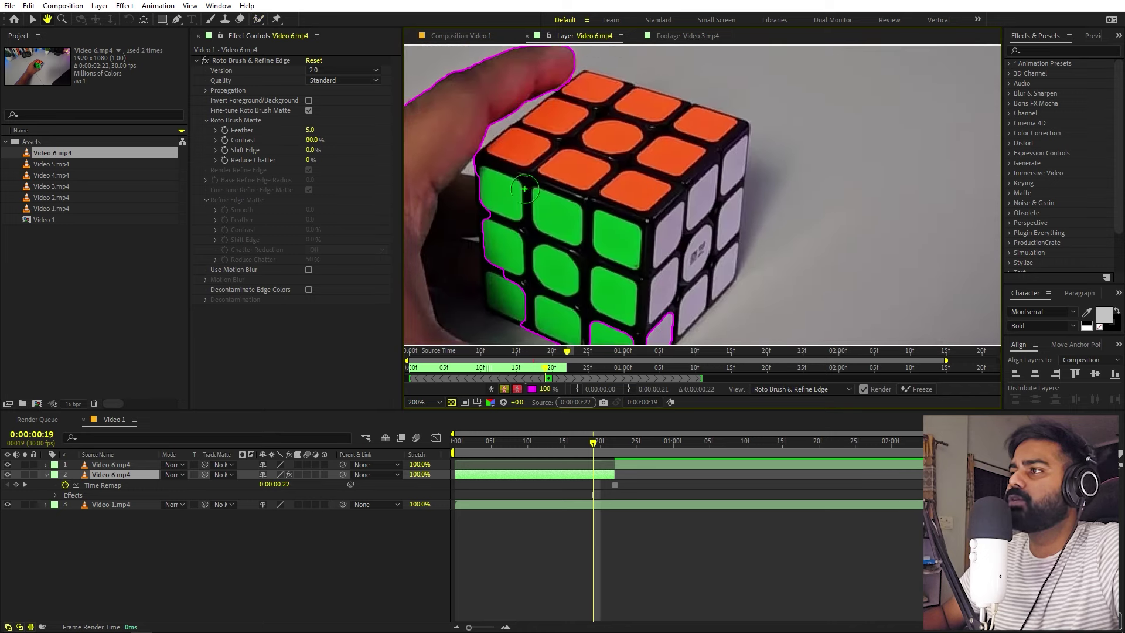
pyautogui.moveTo(472, 197)
pyautogui.mouseDown()
pyautogui.moveTo(549, 110)
pyautogui.moveTo(605, 104)
pyautogui.moveTo(686, 153)
pyautogui.moveTo(675, 263)
pyautogui.moveTo(561, 324)
pyautogui.moveTo(482, 294)
pyautogui.moveTo(623, 234)
pyautogui.moveTo(612, 109)
pyautogui.mouseUp()
pyautogui.moveTo(715, 154)
pyautogui.mouseDown()
pyautogui.moveTo(734, 186)
pyautogui.moveTo(740, 269)
pyautogui.moveTo(674, 307)
pyautogui.moveTo(679, 296)
pyautogui.mouseUp()
pyautogui.press('h')
pyautogui.scroll(-8, 691, 275)
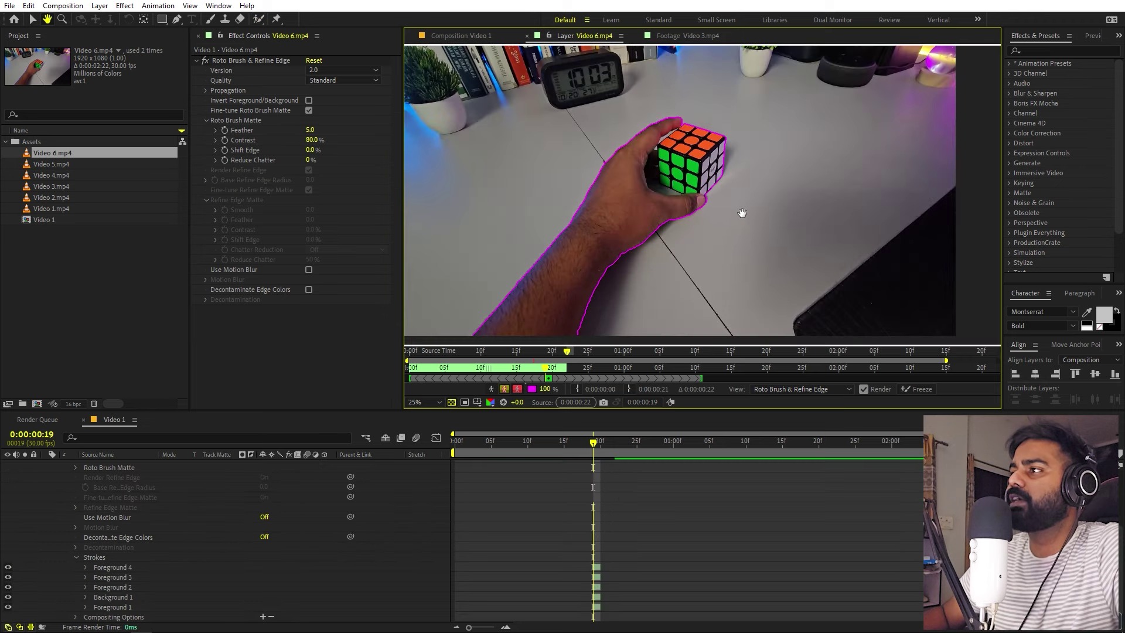
# Set Roto Brush matte quality to Best and freeze the roto propagation.
pyautogui.scroll(4, 696, 262)
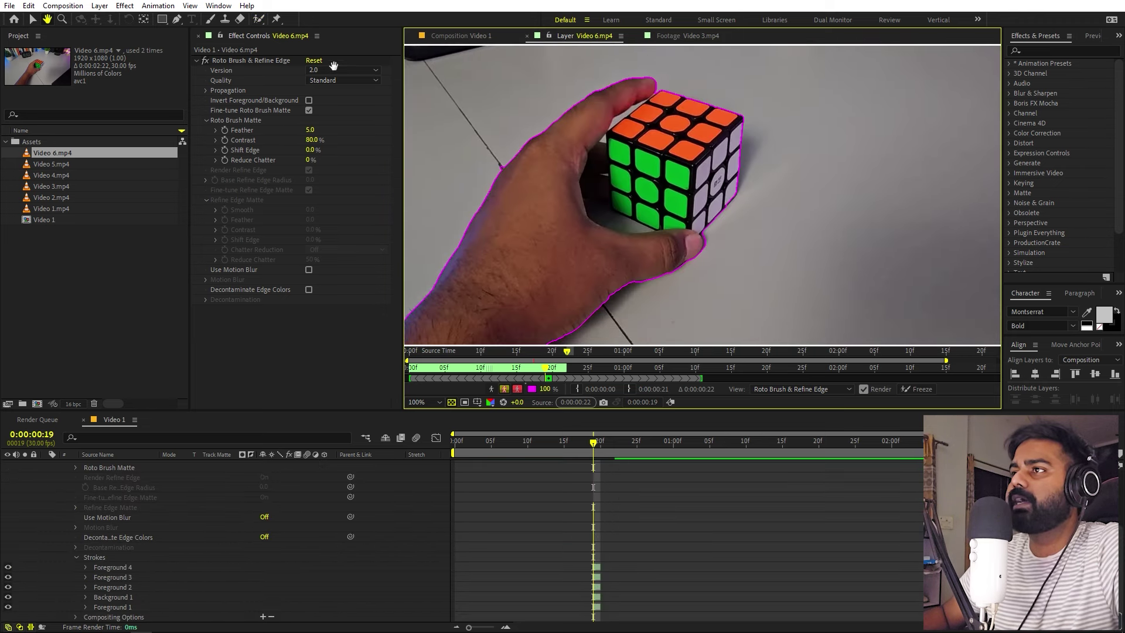
pyautogui.click(311, 81)
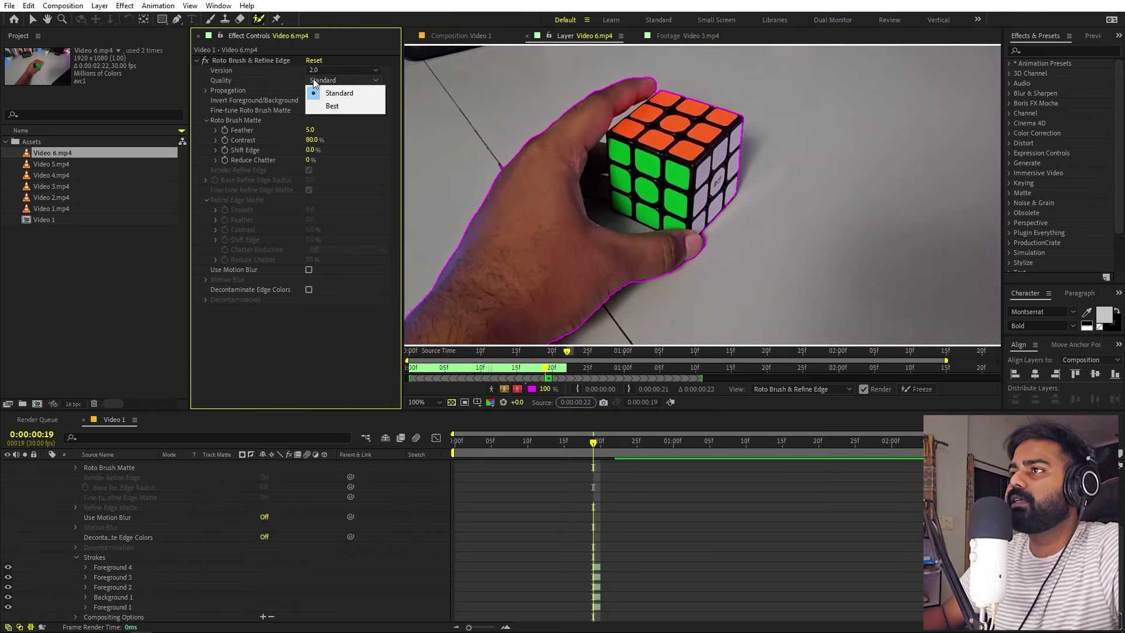
pyautogui.click(332, 107)
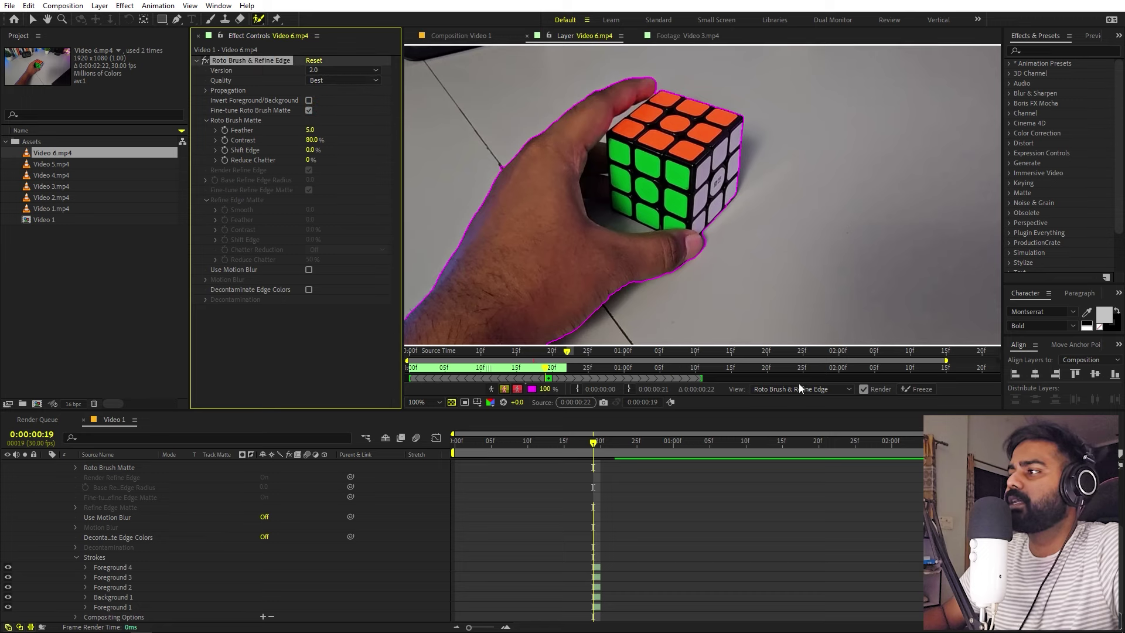
pyautogui.click(914, 387)
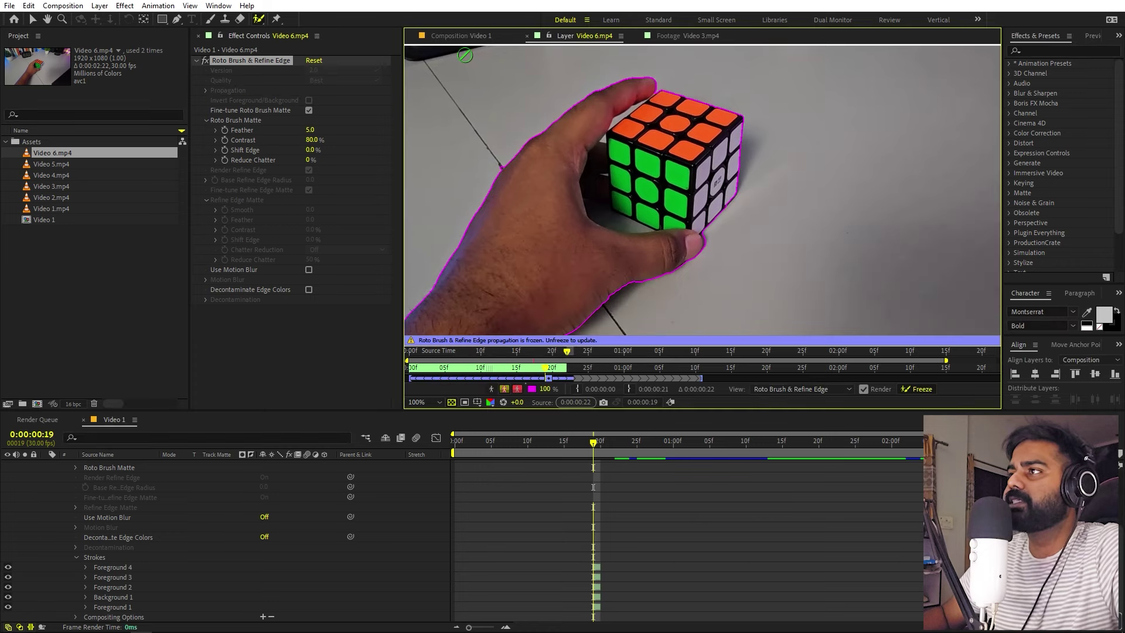
# Return to the Video 1 composition and raise the Roto Brush matte Feather to 9.2.
pyautogui.click(466, 37)
pyautogui.scroll(-1, 726, 480)
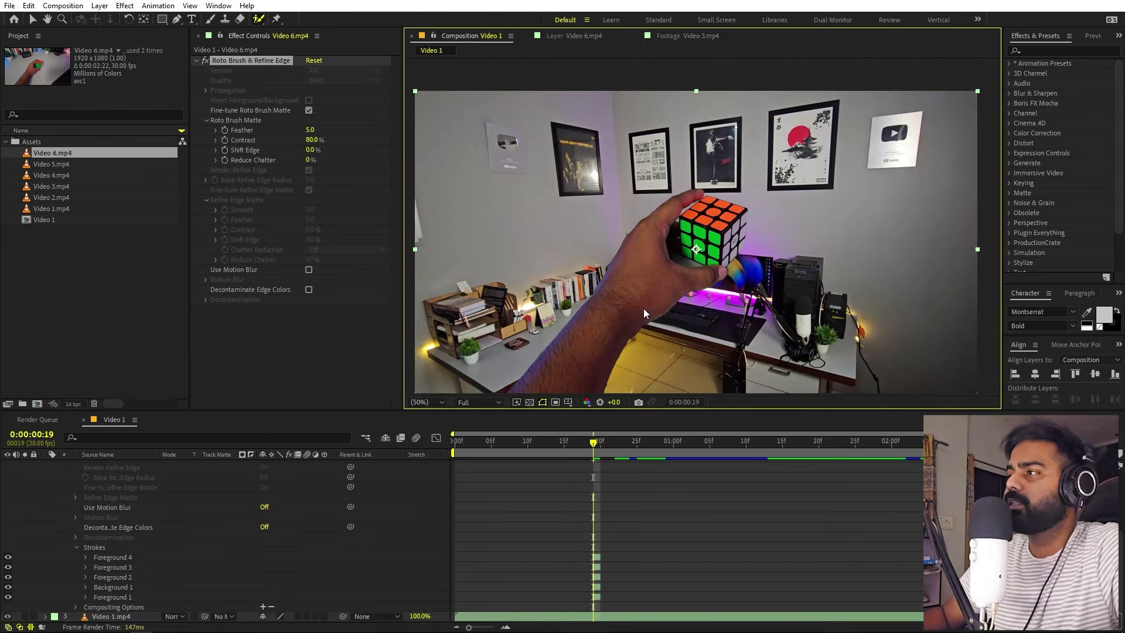
pyautogui.scroll(4, 645, 277)
pyautogui.moveTo(608, 300); pyautogui.dragTo(652, 259)
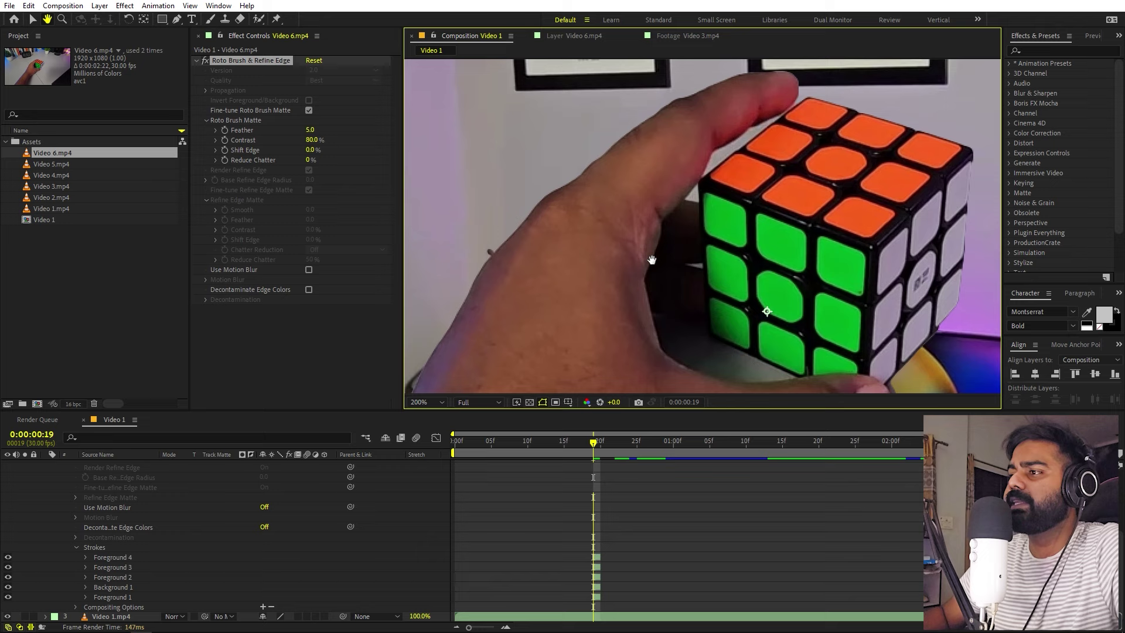
pyautogui.press('v')
pyautogui.scroll(5, 84, 498)
pyautogui.click(45, 474)
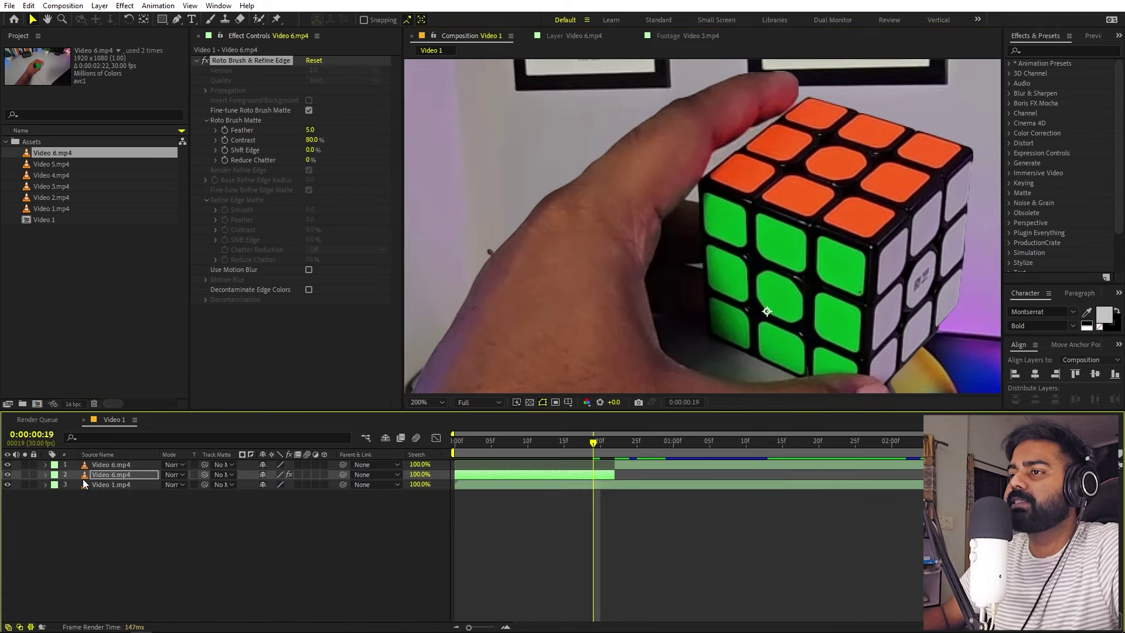
pyautogui.moveTo(312, 133); pyautogui.dragTo(332, 130)
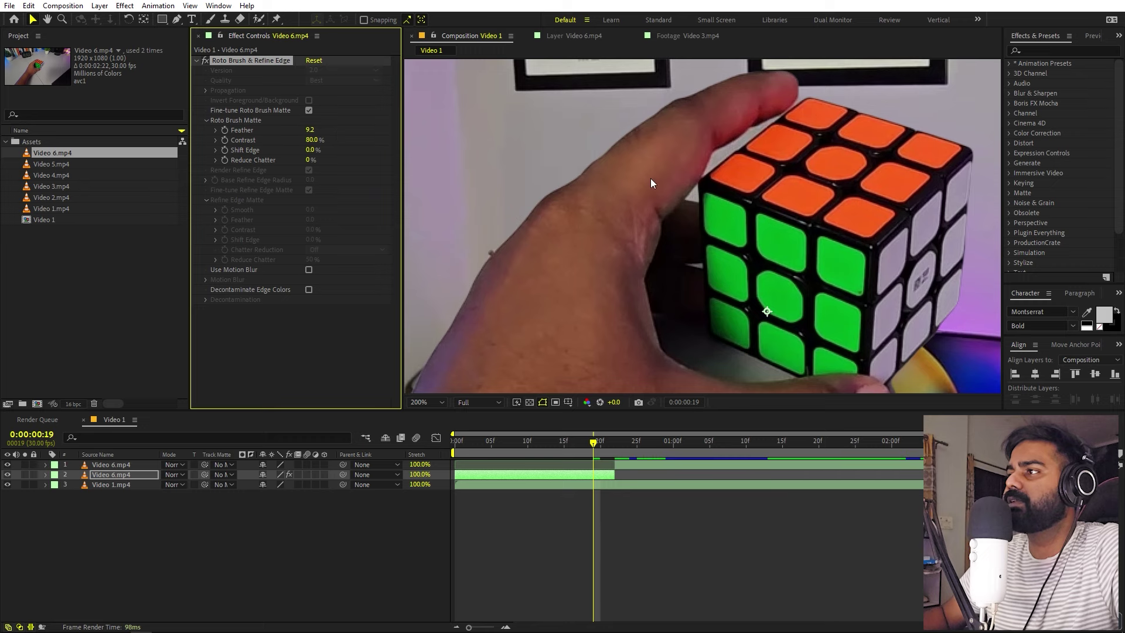
# Set the matte Shift Edge to -100% and scrub the timeline to check the edge.
pyautogui.press('space')
pyautogui.moveTo(702, 152); pyautogui.dragTo(523, 168)
pyautogui.scroll(2, 617, 241)
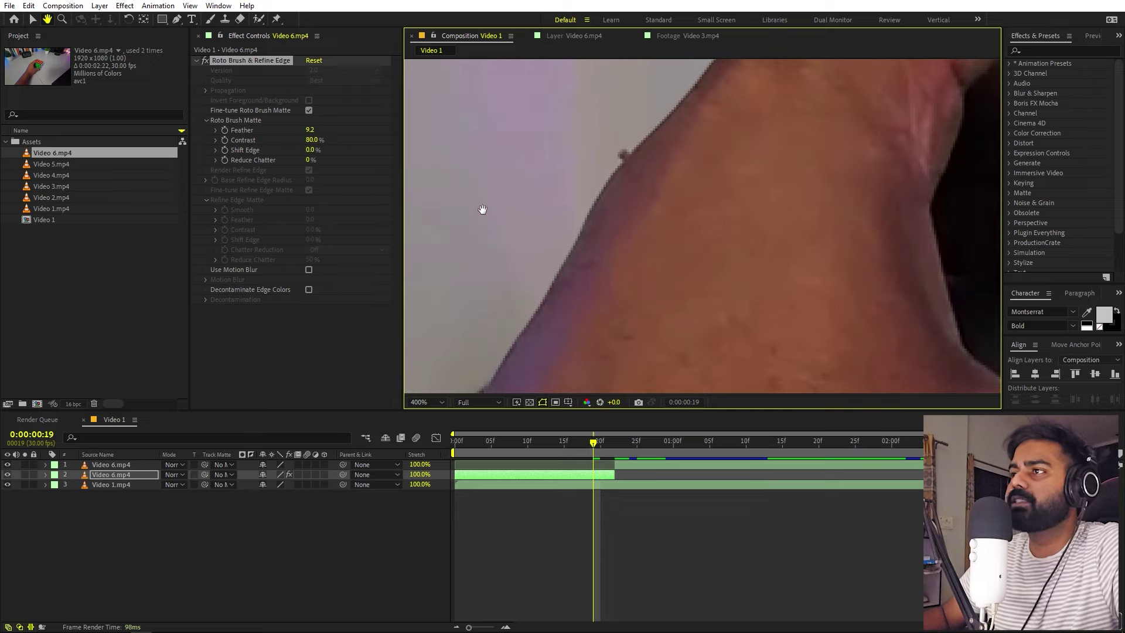
pyautogui.click(249, 150)
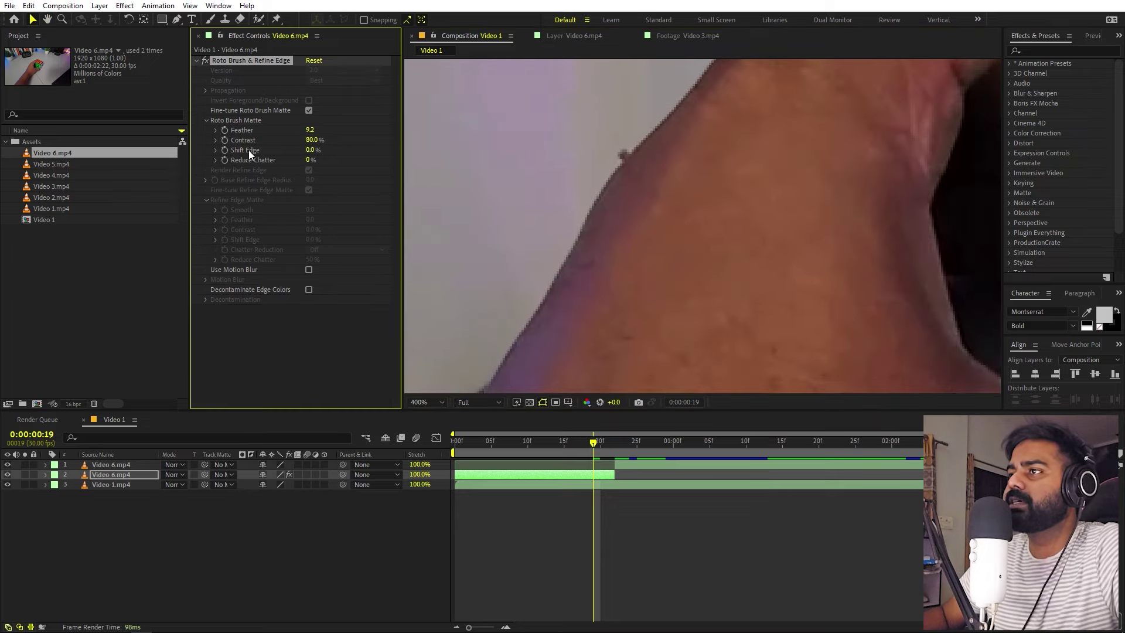
pyautogui.moveTo(307, 151); pyautogui.dragTo(261, 160)
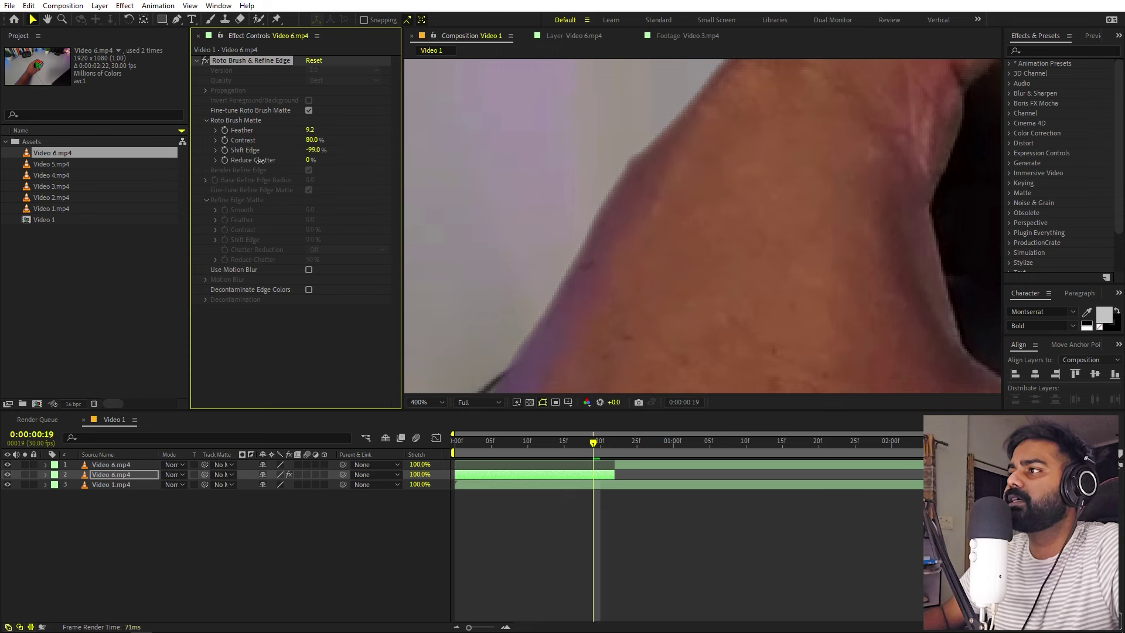
pyautogui.scroll(-5, 812, 189)
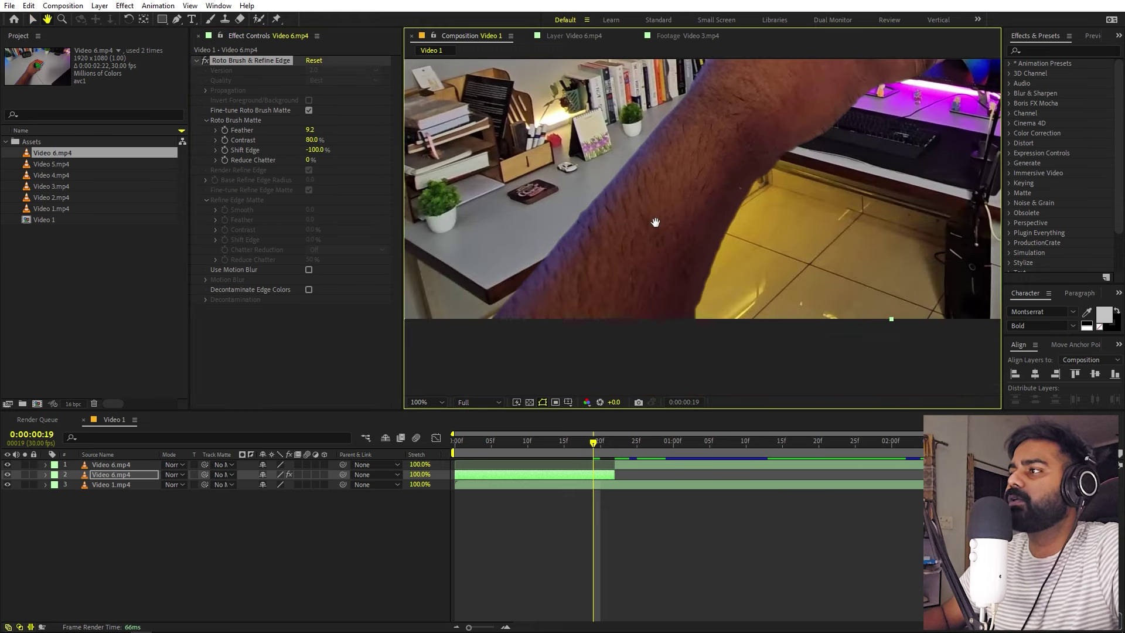
pyautogui.scroll(-2, 655, 223)
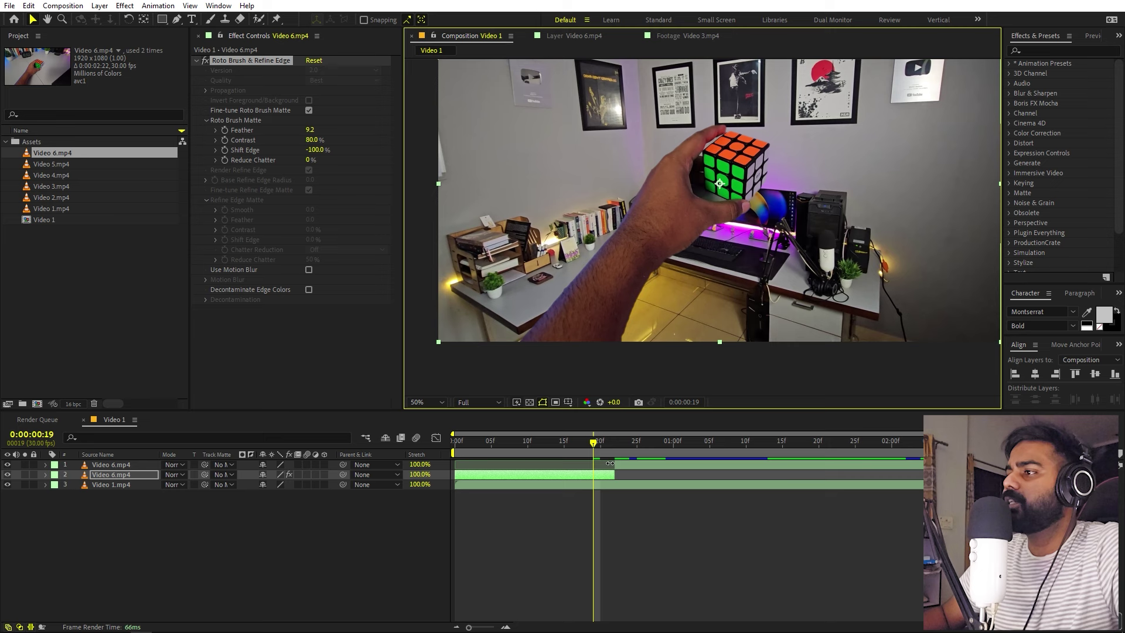
pyautogui.moveTo(603, 448)
pyautogui.mouseDown()
pyautogui.moveTo(615, 448)
pyautogui.moveTo(437, 460)
pyautogui.moveTo(613, 459)
pyautogui.mouseUp()
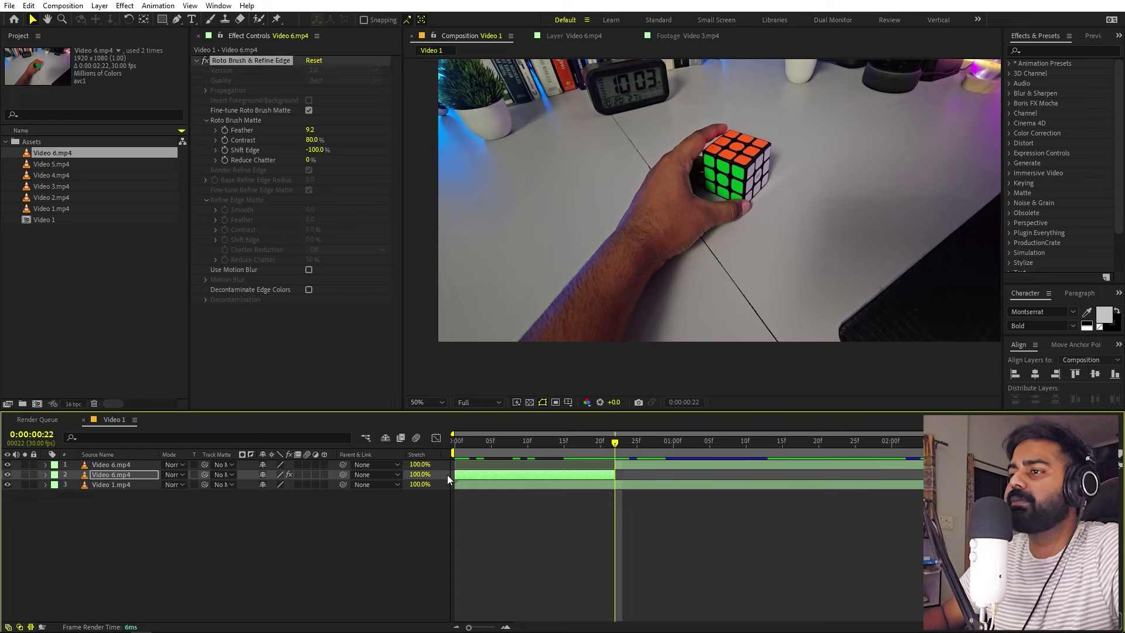
# Add a Rotation keyframe on layer 2 and show its Time Remap, Position and Rotation properties.
pyautogui.click(153, 475)
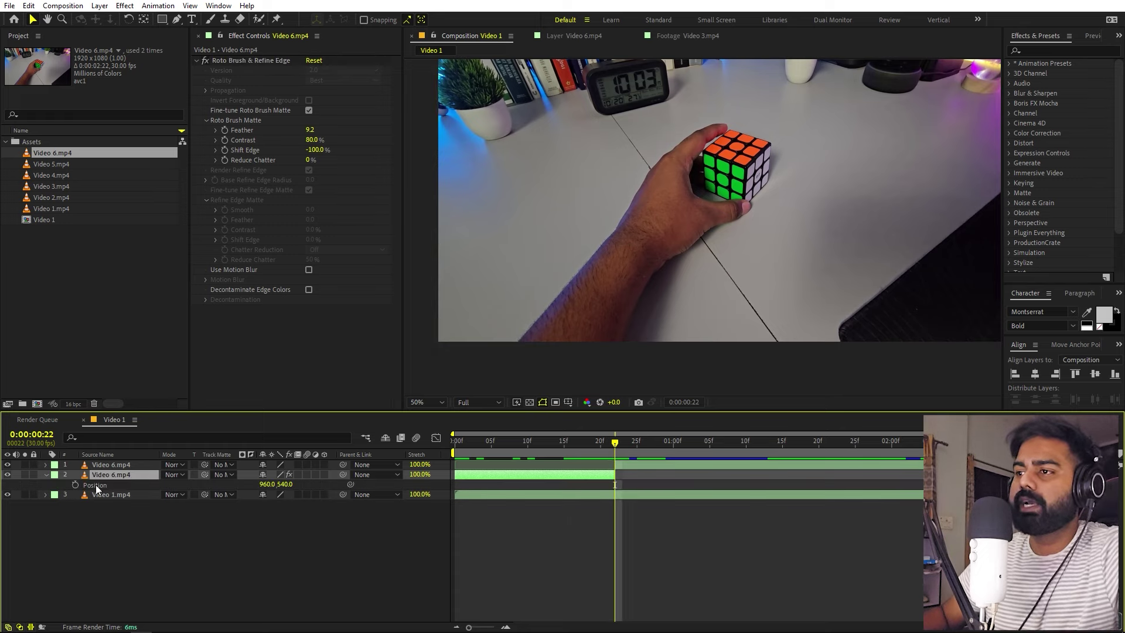
pyautogui.press('r')
pyautogui.click(77, 486)
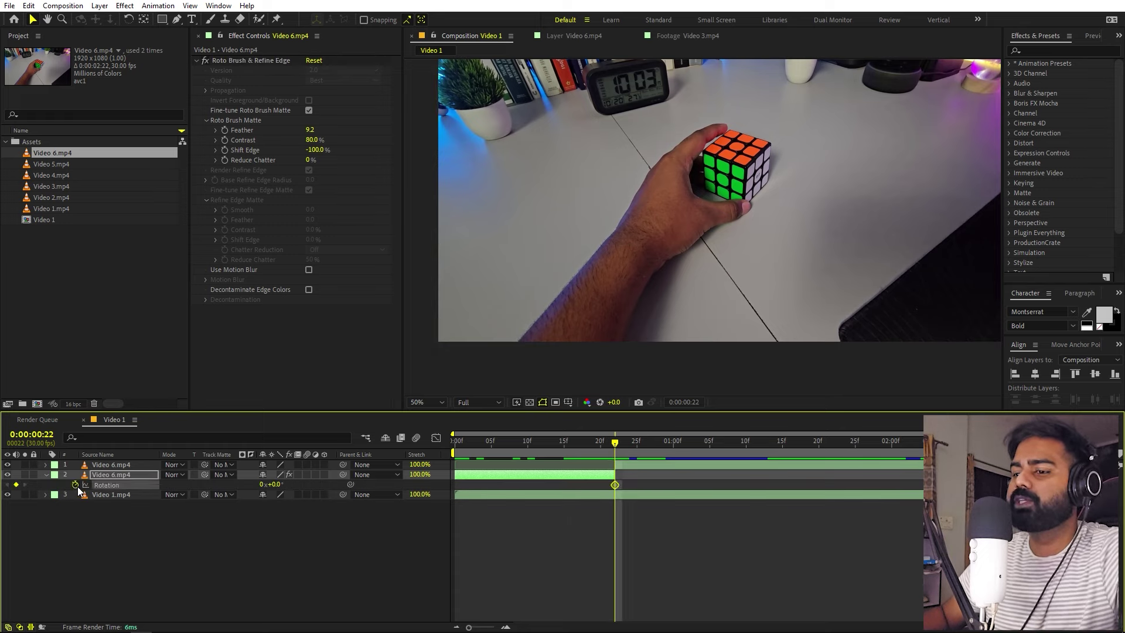
pyautogui.press('u')
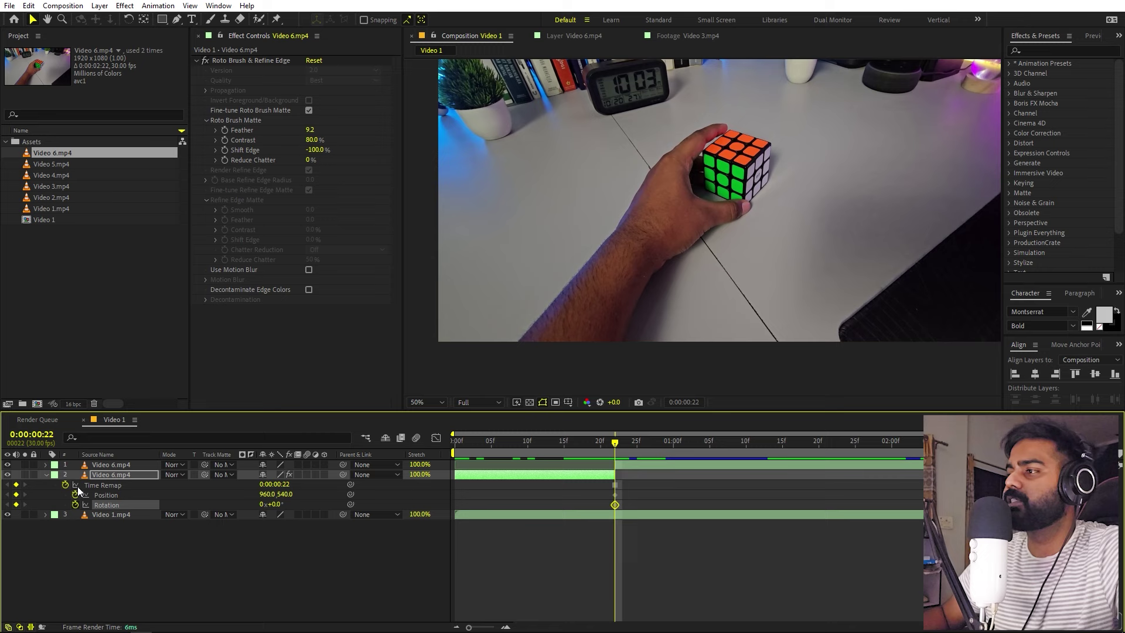
pyautogui.click(641, 484)
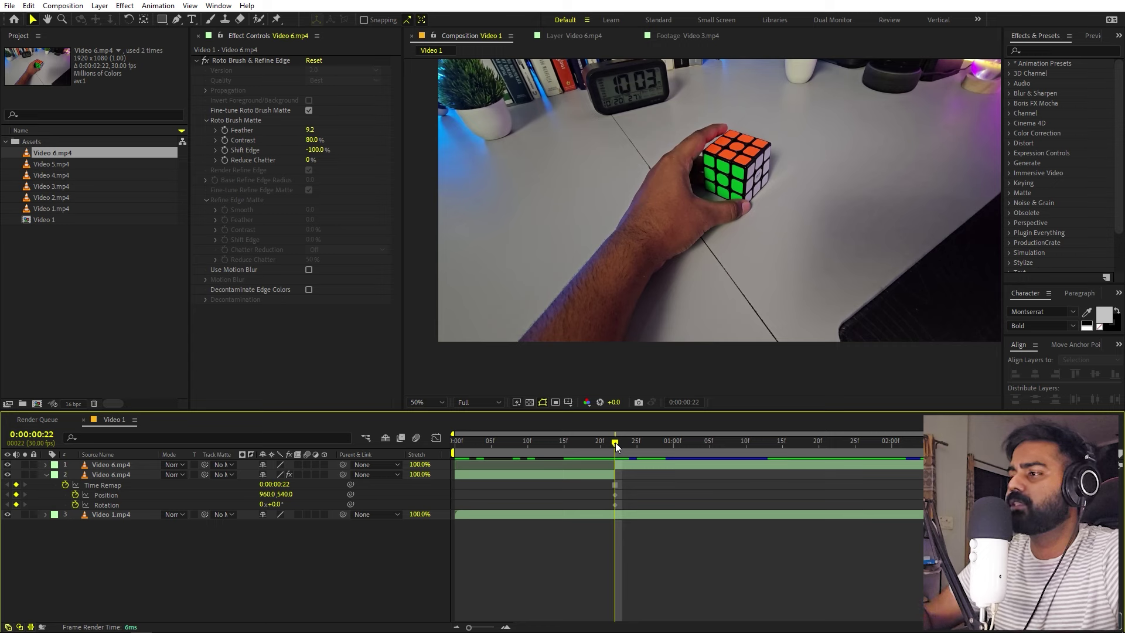
# Trim the cutout to start at frame 8 and keyframe it off-screen at Position -120, 1356.
pyautogui.hotkey('shift', 'pageup')
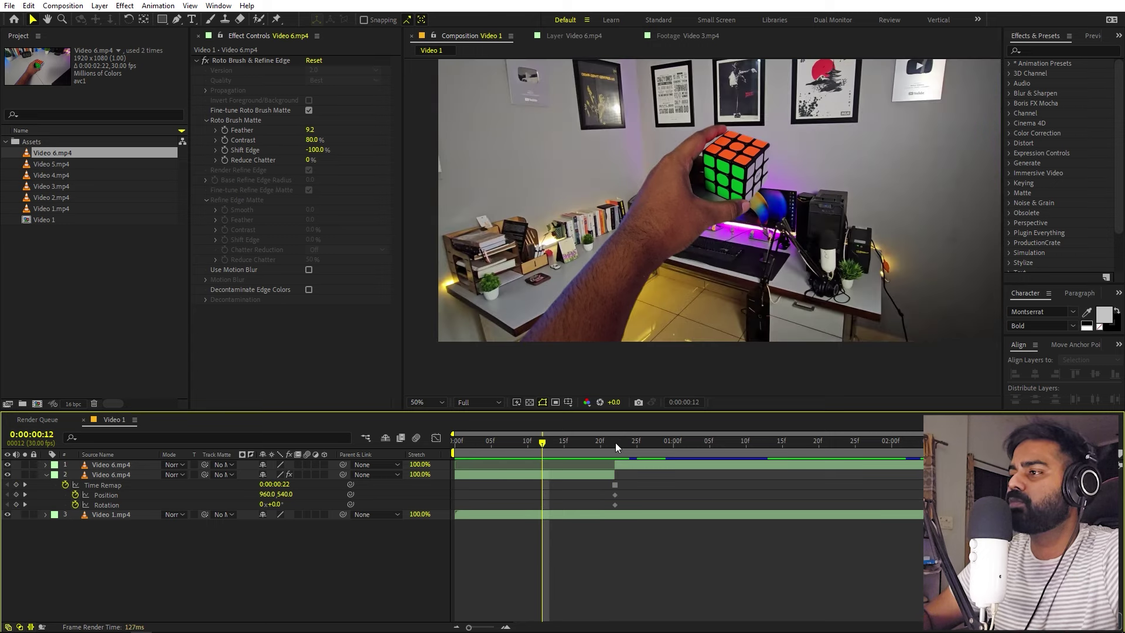
pyautogui.press('pageup')
pyautogui.press('pageup')
pyautogui.press('pageup')
pyautogui.press('pageup')
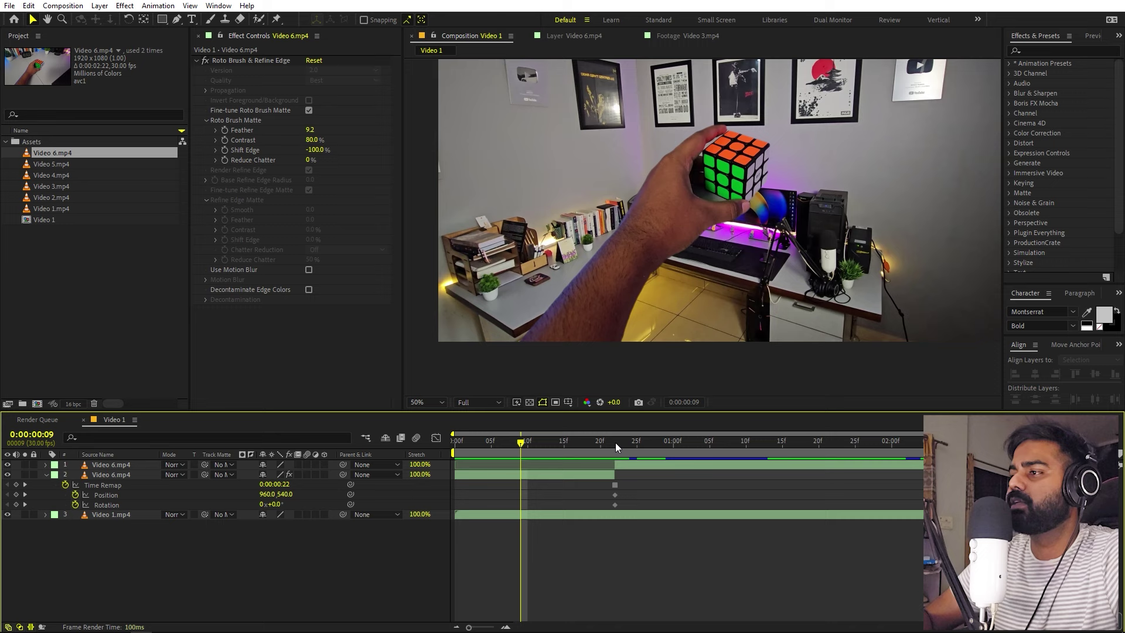
pyautogui.click(590, 473)
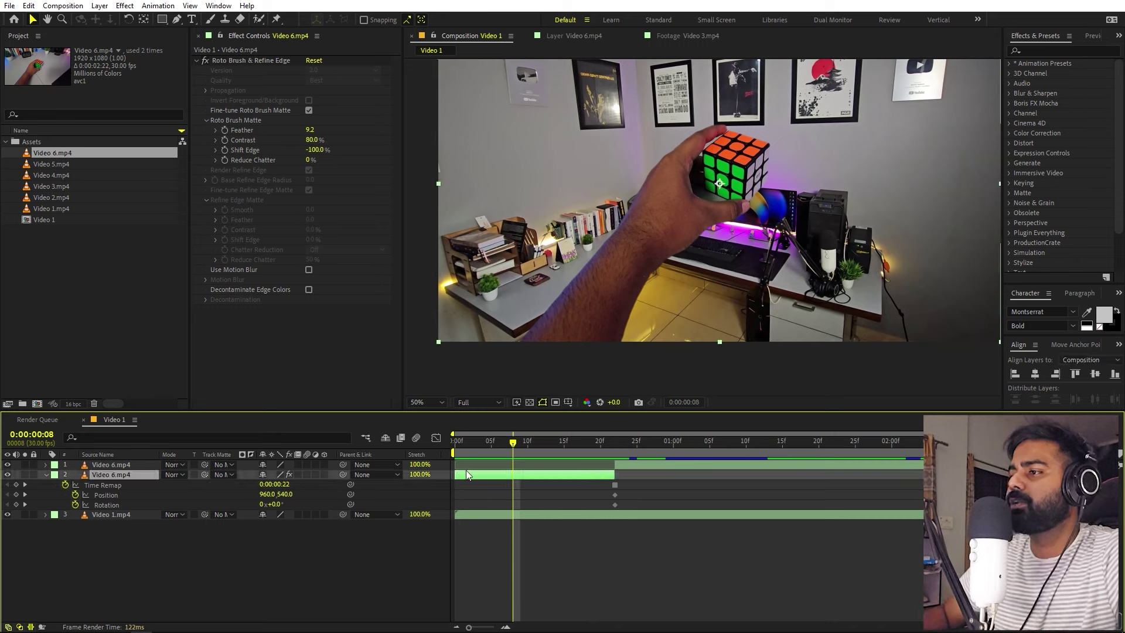
pyautogui.moveTo(456, 475); pyautogui.dragTo(514, 476)
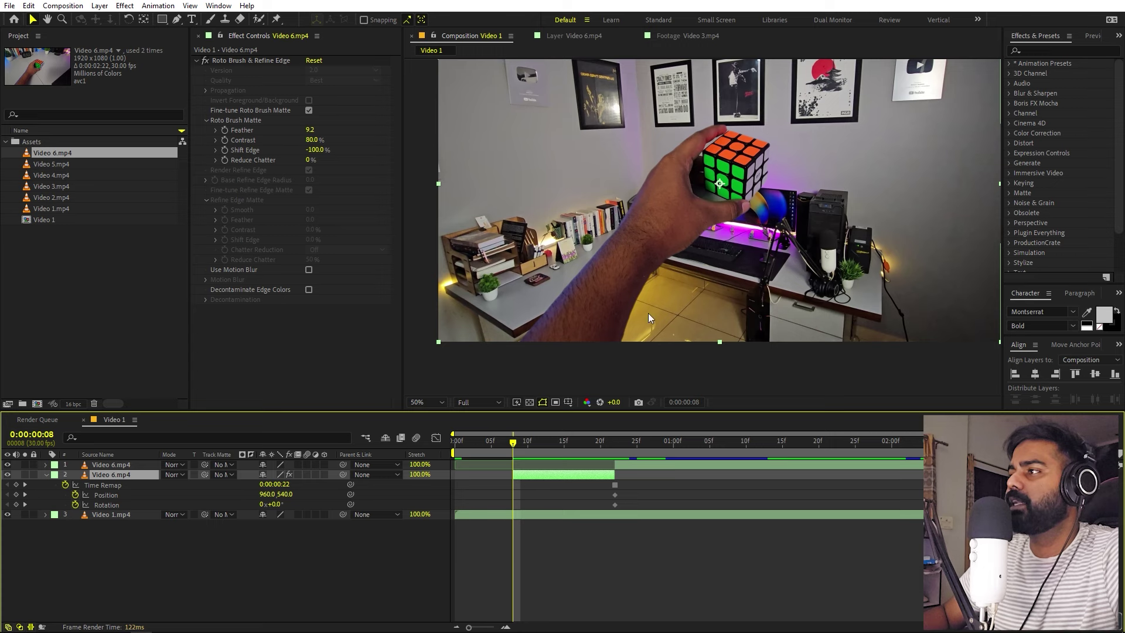
pyautogui.scroll(-2, 672, 270)
pyautogui.scroll(2, 672, 270)
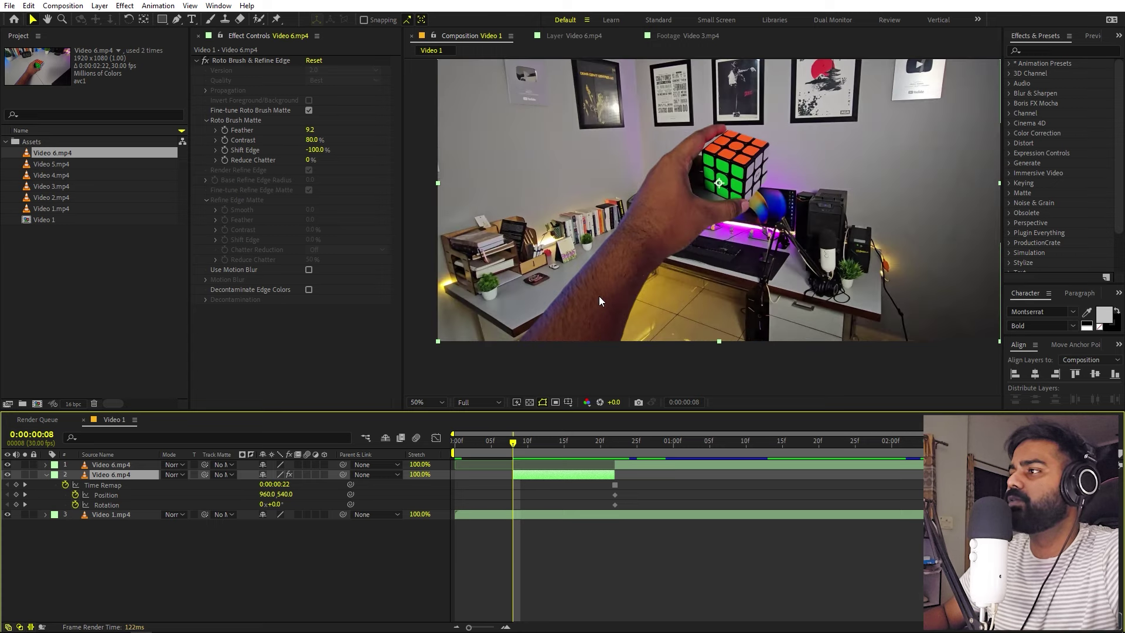
pyautogui.scroll(-2, 613, 286)
pyautogui.moveTo(659, 246); pyautogui.dragTo(501, 366)
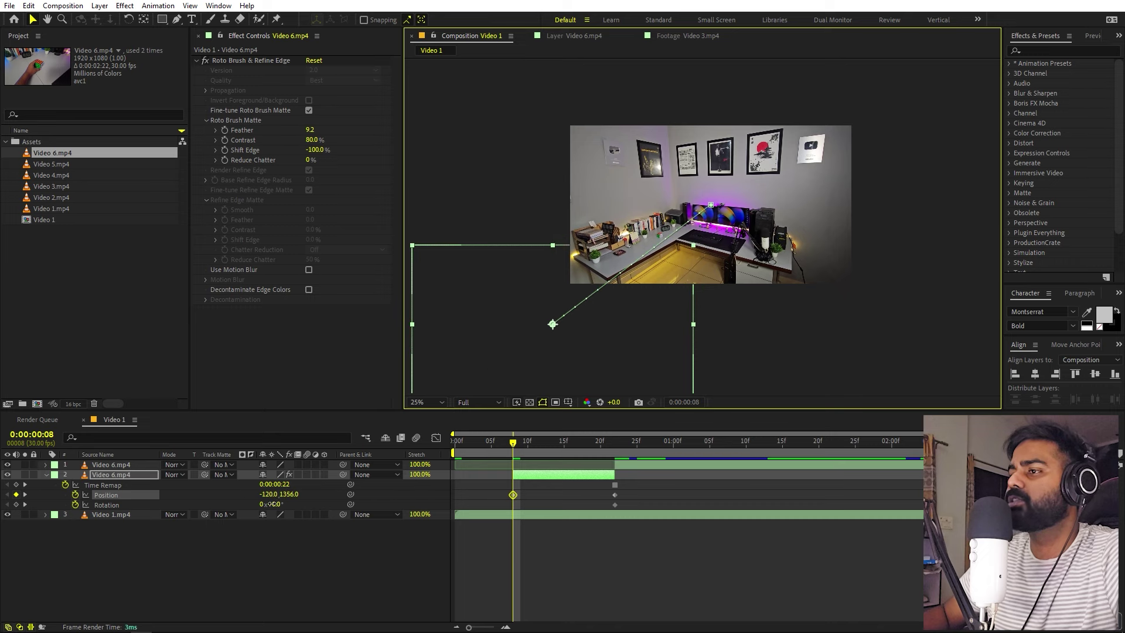
# Keyframe the cutout's Rotation at +46°, preview, and Easy Ease all Position and Rotation keyframes.
pyautogui.moveTo(273, 504); pyautogui.dragTo(302, 508)
pyautogui.press('space')
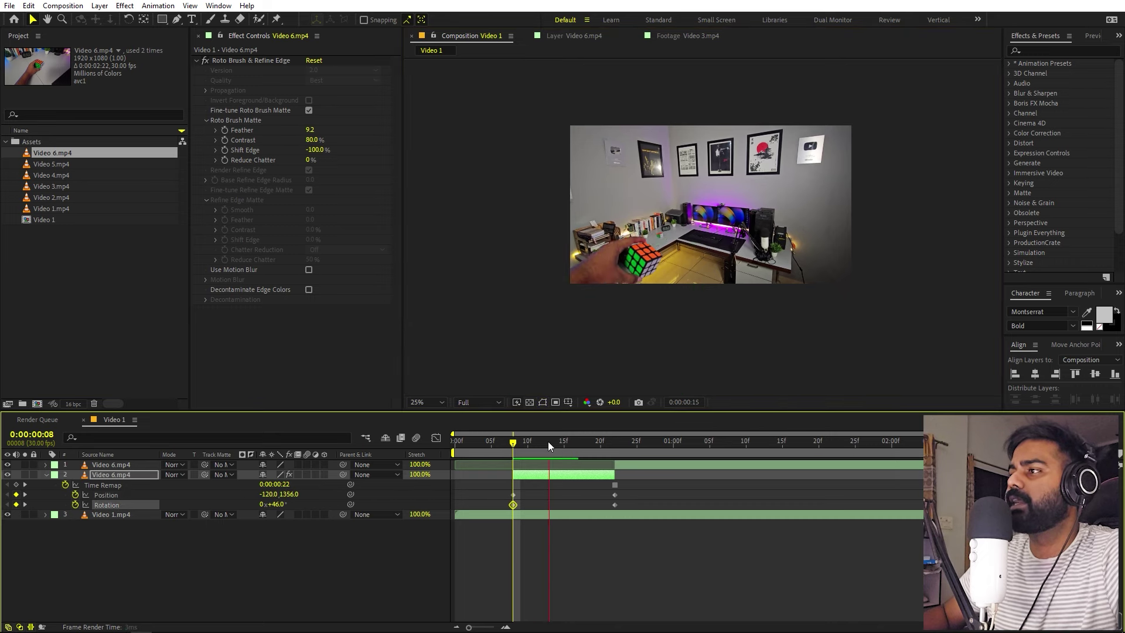
pyautogui.press('space')
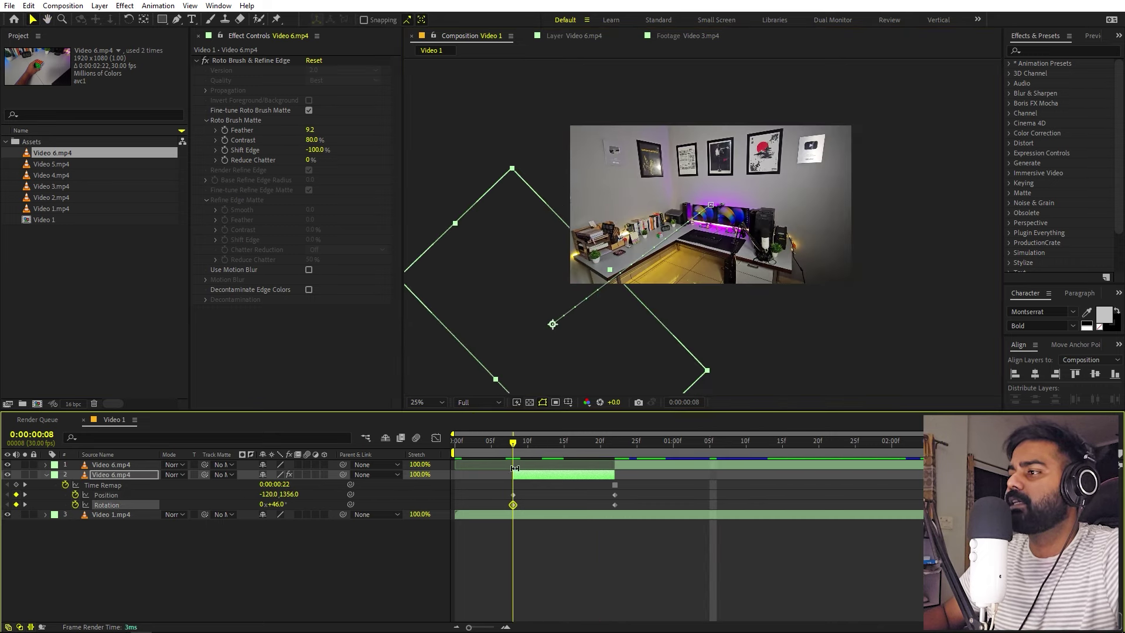
pyautogui.moveTo(638, 491); pyautogui.dragTo(497, 508)
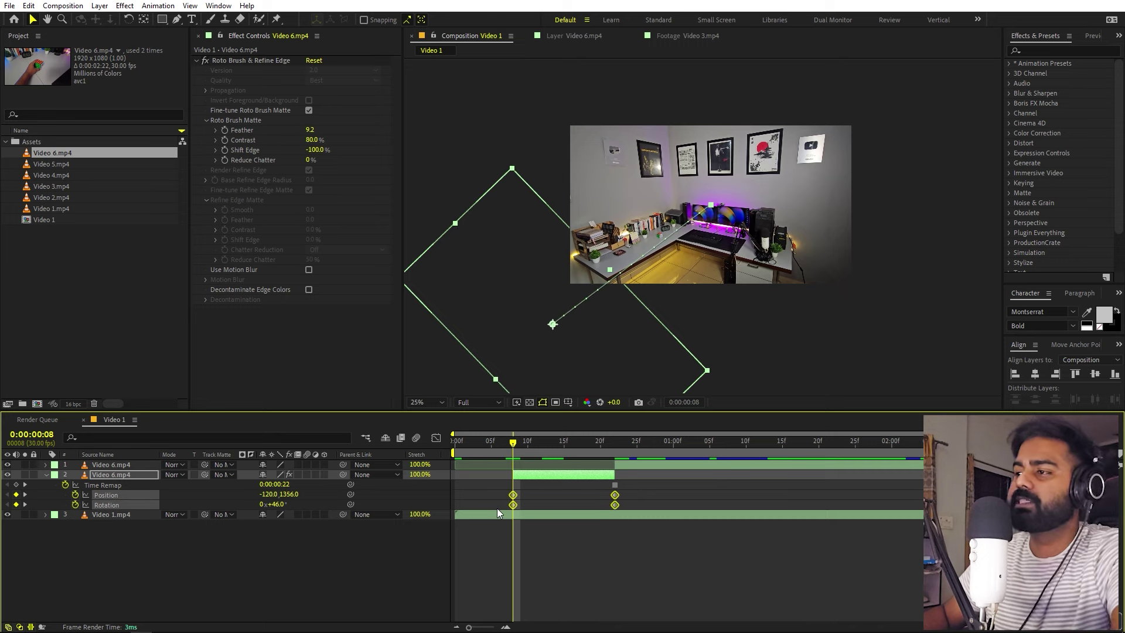
pyautogui.press('F9')
# Adjust the keyframes near frame 22 in the Graph Editor.
pyautogui.click(436, 438)
pyautogui.moveTo(706, 563); pyautogui.dragTo(609, 601)
pyautogui.click(664, 615)
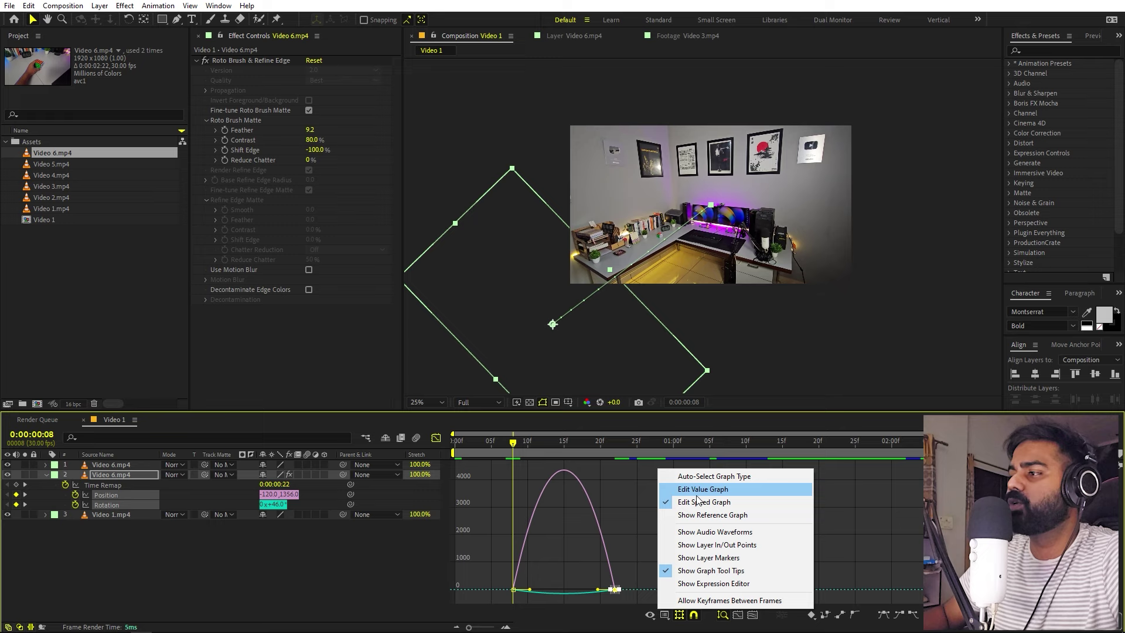
pyautogui.moveTo(642, 565); pyautogui.dragTo(598, 595)
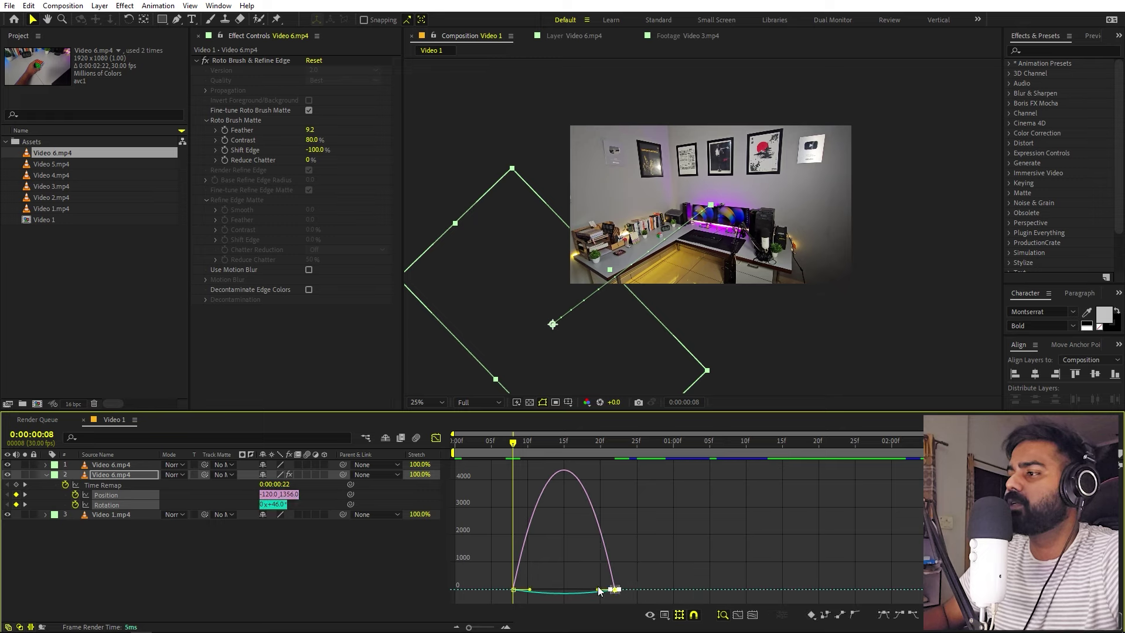
pyautogui.click(668, 561)
pyautogui.moveTo(668, 562); pyautogui.dragTo(563, 591)
# Leave the Graph Editor, preview the composition, zoom the view to 50% and scrub back.
pyautogui.click(436, 437)
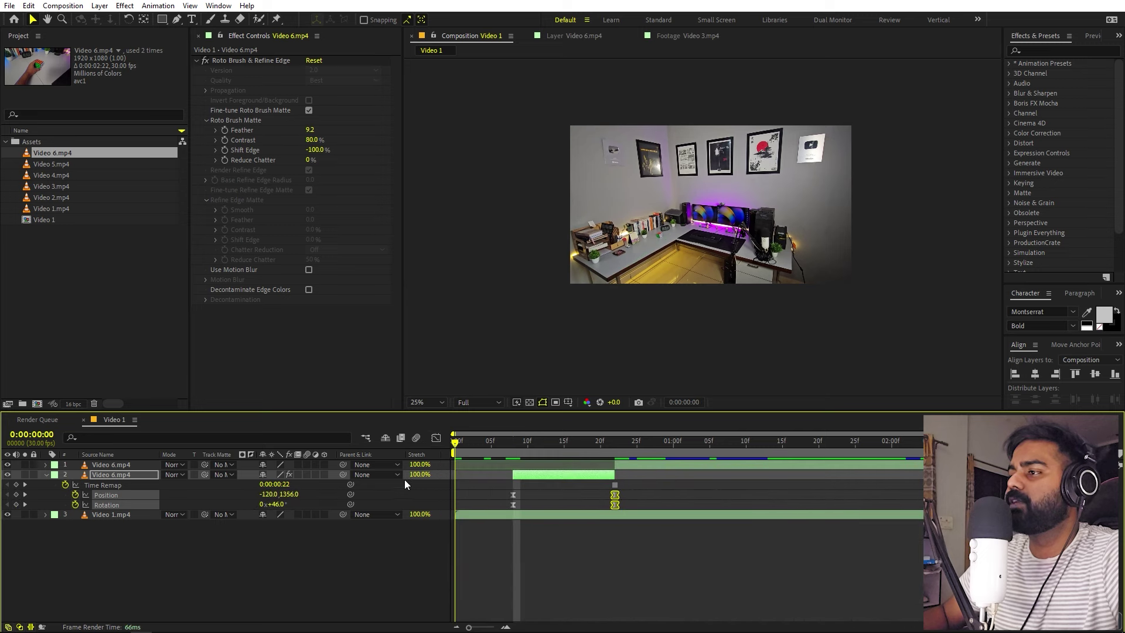
pyautogui.press('space')
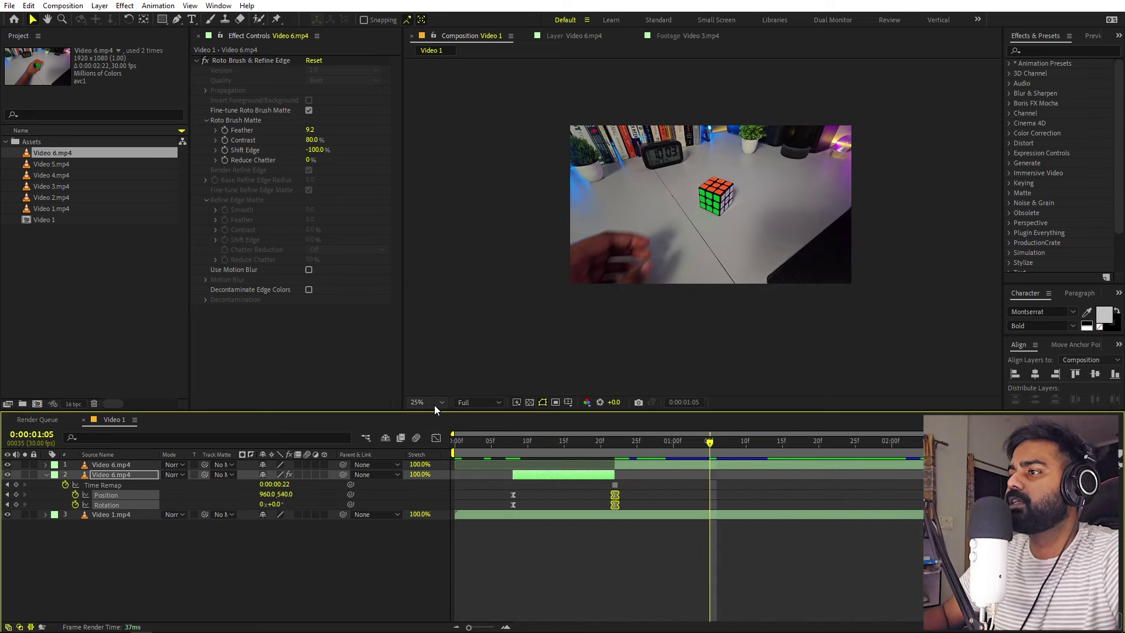
pyautogui.click(462, 283)
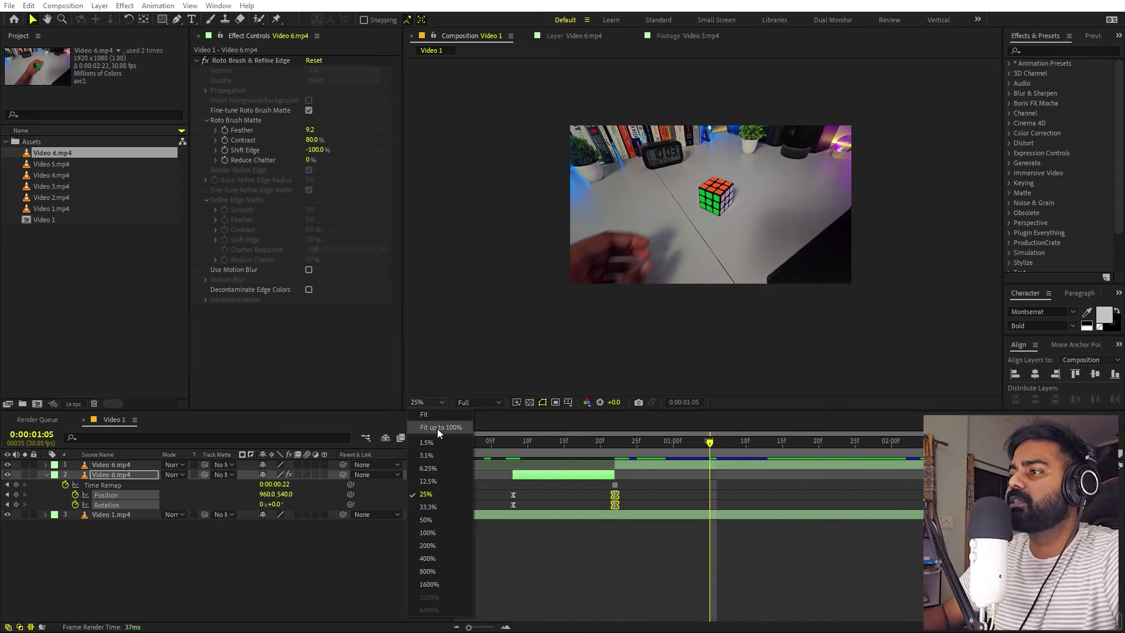
pyautogui.press('.')
pyautogui.moveTo(496, 443); pyautogui.dragTo(427, 481)
# Collapse all layers' keyframed properties and play back the cube fly-in.
pyautogui.hotkey('ctrl', 'a')
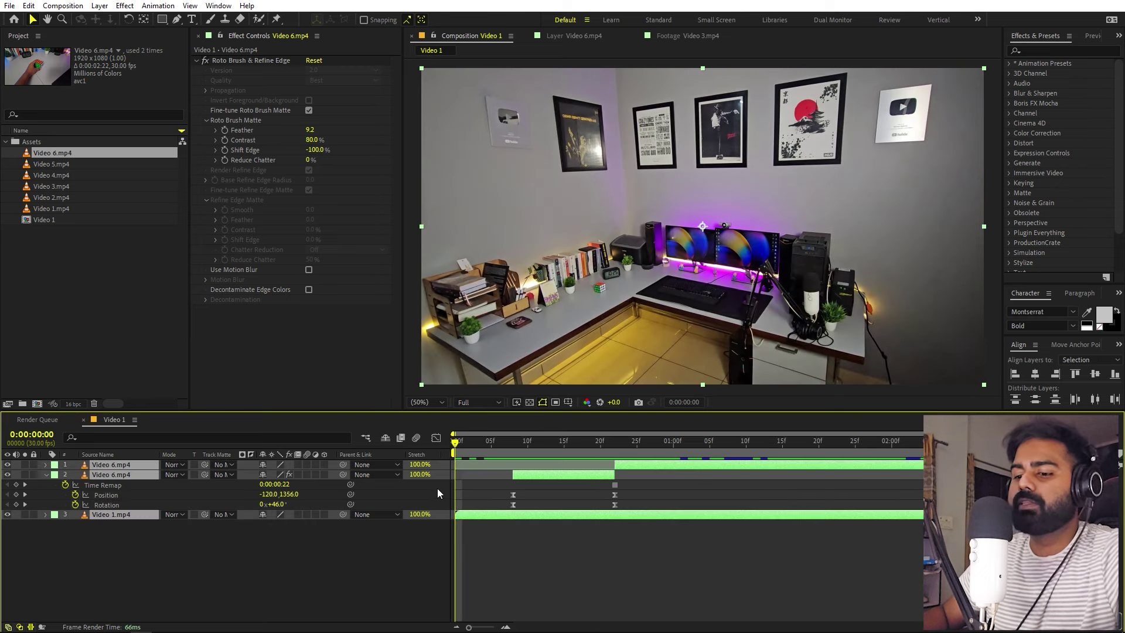
pyautogui.press('u')
pyautogui.click(480, 496)
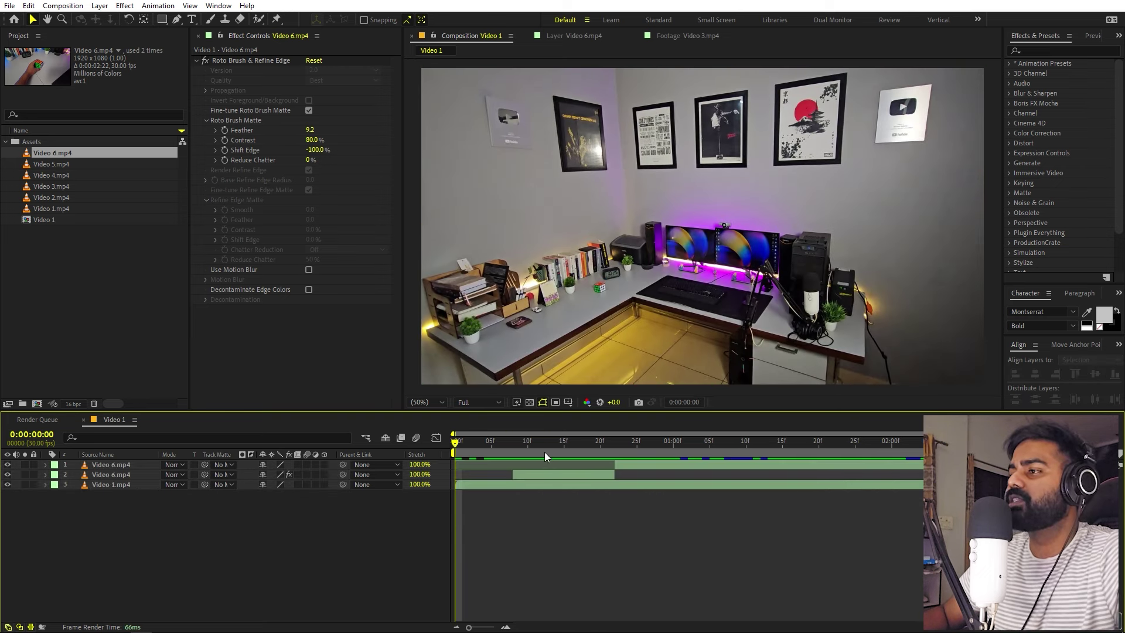
pyautogui.press('space')
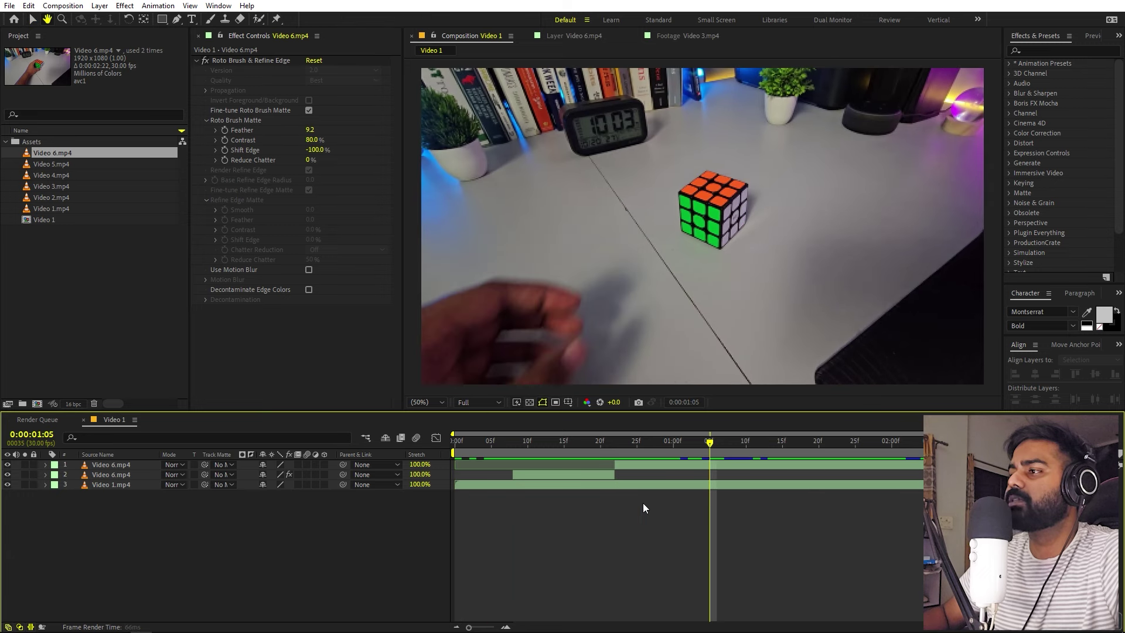
pyautogui.click(50, 164)
# Place Video 5.mp4 on top of the timeline and split it at 0:00:00:18.
pyautogui.moveTo(50, 164); pyautogui.dragTo(115, 463)
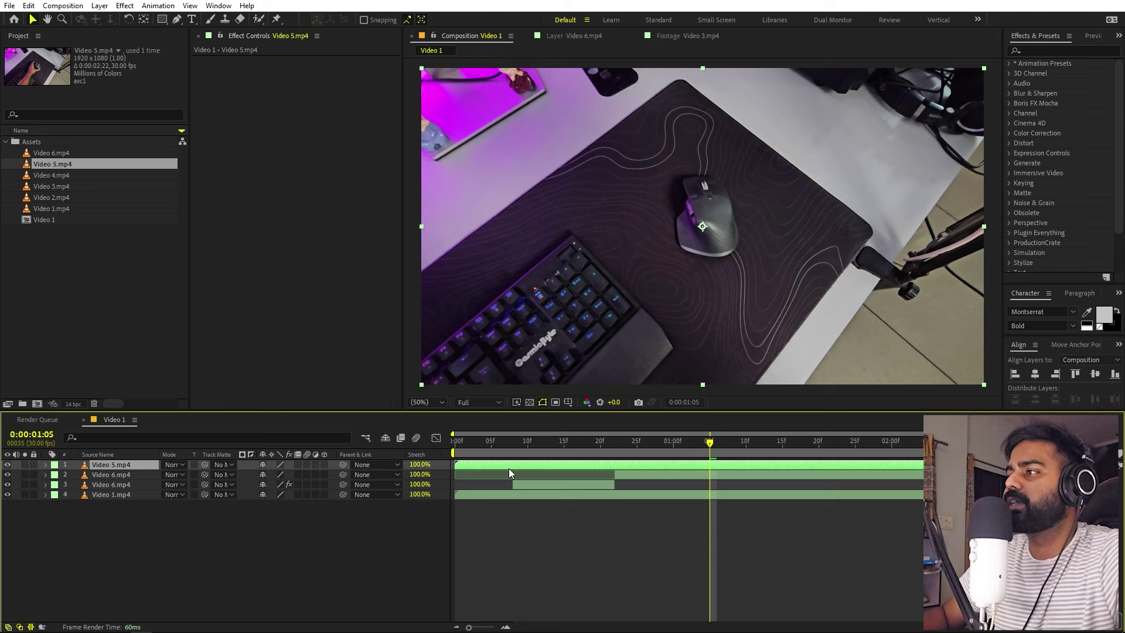
pyautogui.moveTo(710, 444); pyautogui.dragTo(586, 452)
pyautogui.scroll(-2, 731, 246)
pyautogui.scroll(2, 730, 247)
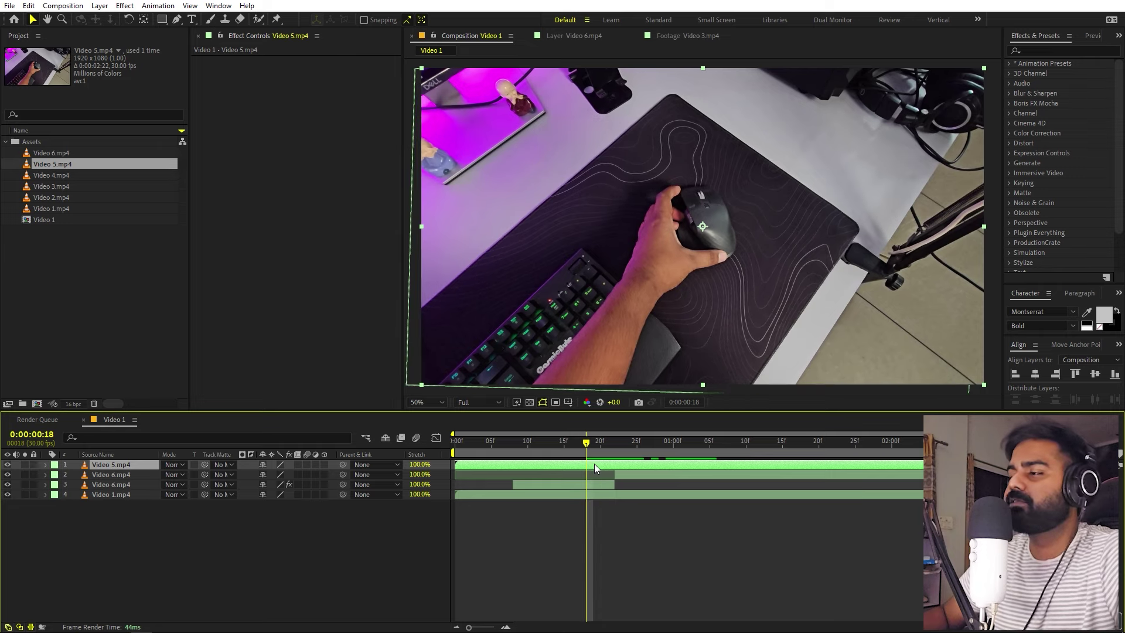
pyautogui.hotkey('ctrl', 'shift', 'd')
# Freeze the lower Video 5.mp4 layer at 0:00:00:18 using Time > Freeze Frame.
pyautogui.rightClick(561, 473)
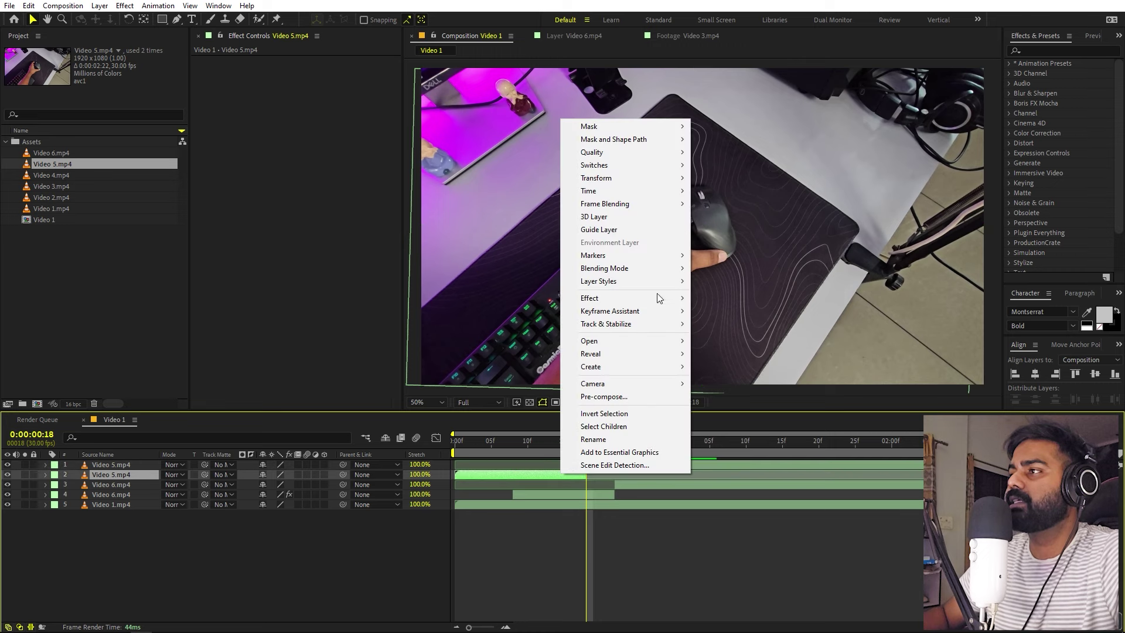
pyautogui.moveTo(661, 194)
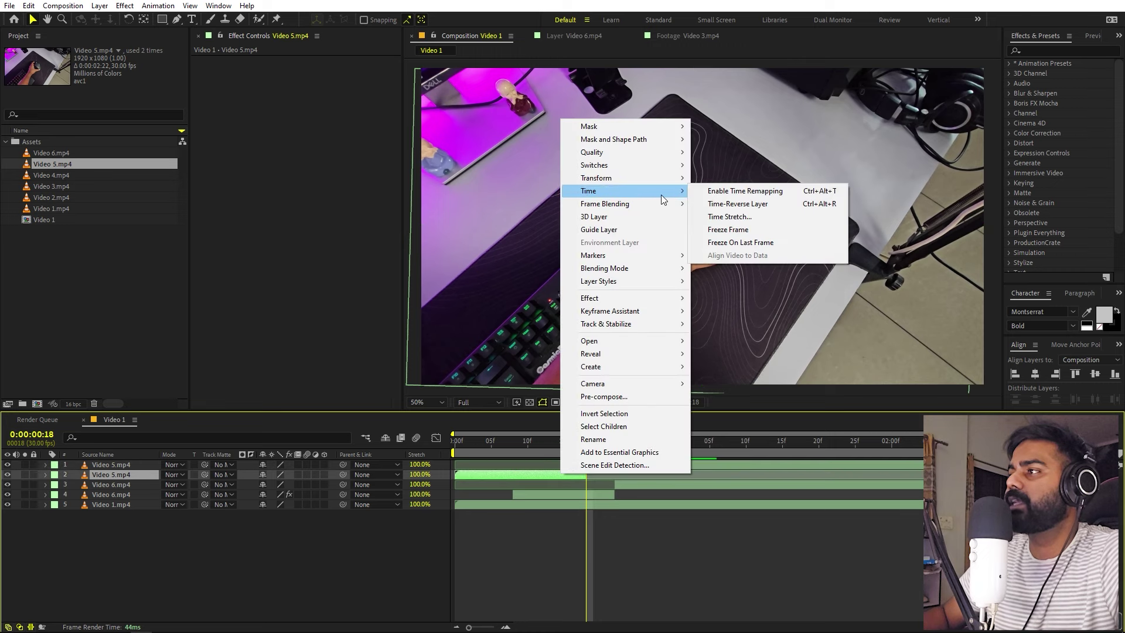
pyautogui.click(745, 230)
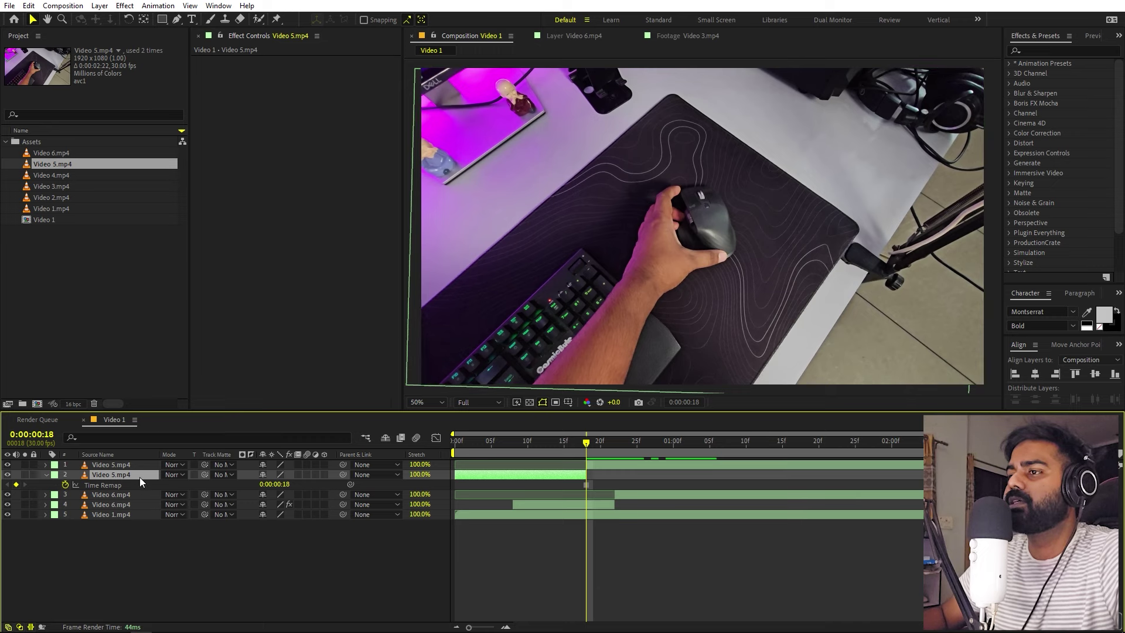
pyautogui.click(258, 20)
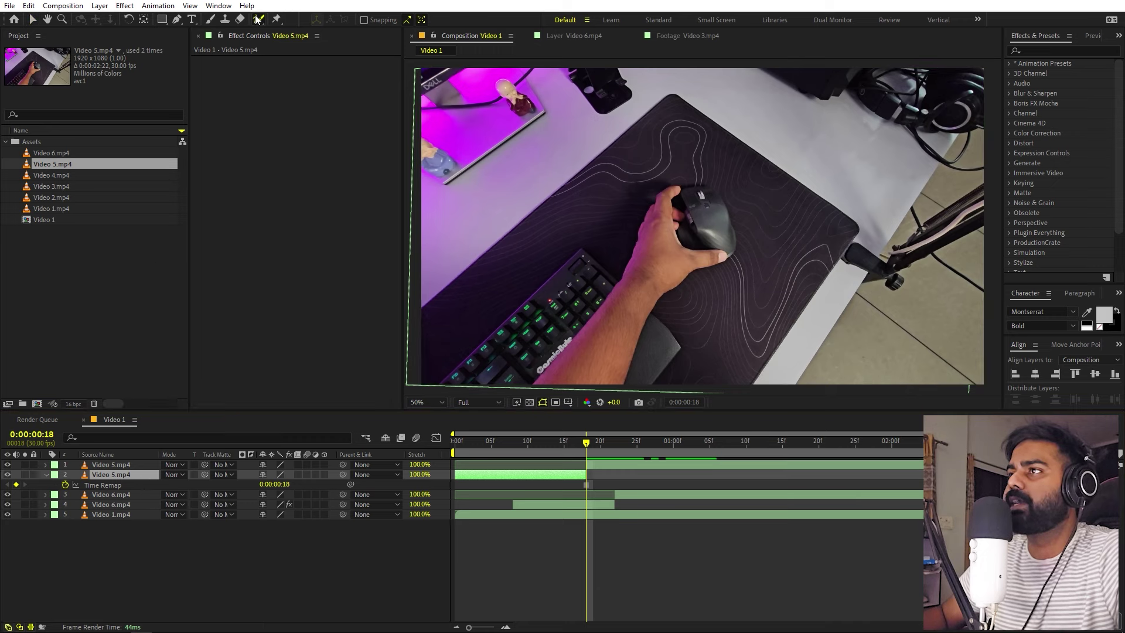
# Paint Roto Brush strokes over the forearm and whole mouse, and subtract the mouse's top-edge bump.
pyautogui.doubleClick(114, 474)
pyautogui.scroll(-2, 640, 242)
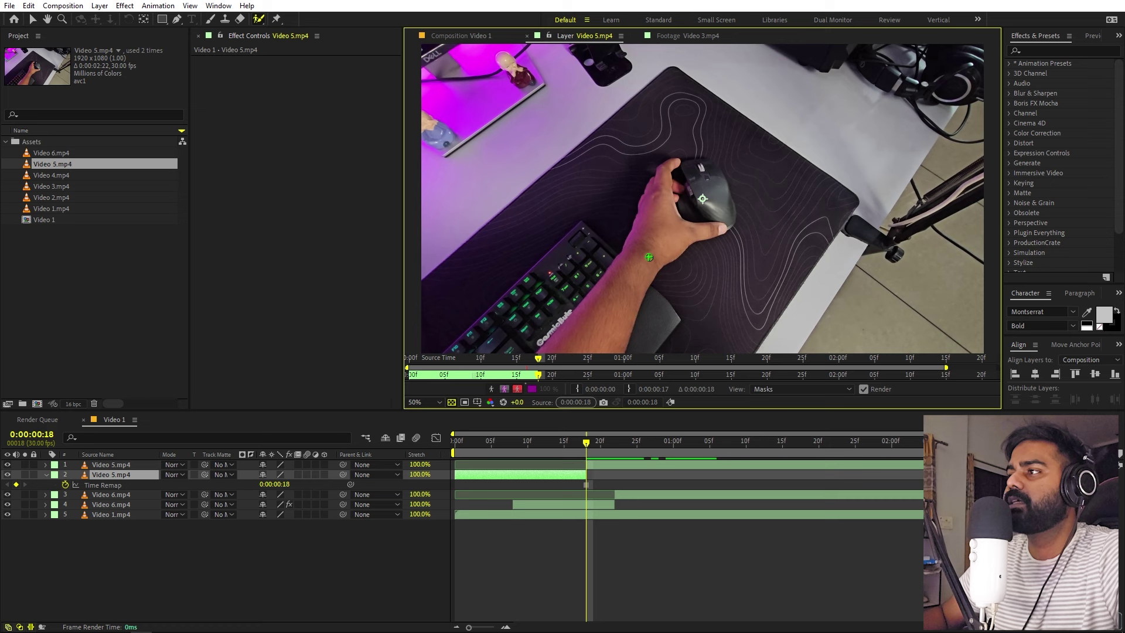
pyautogui.scroll(1, 640, 242)
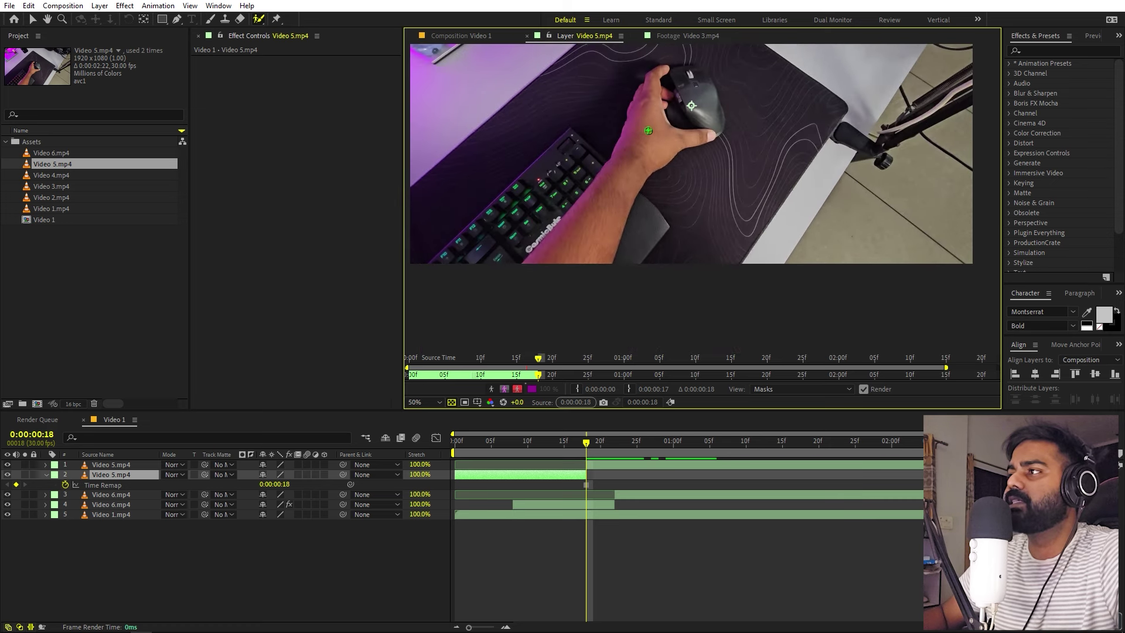
pyautogui.moveTo(655, 123); pyautogui.dragTo(637, 154)
pyautogui.moveTo(556, 268); pyautogui.dragTo(556, 268)
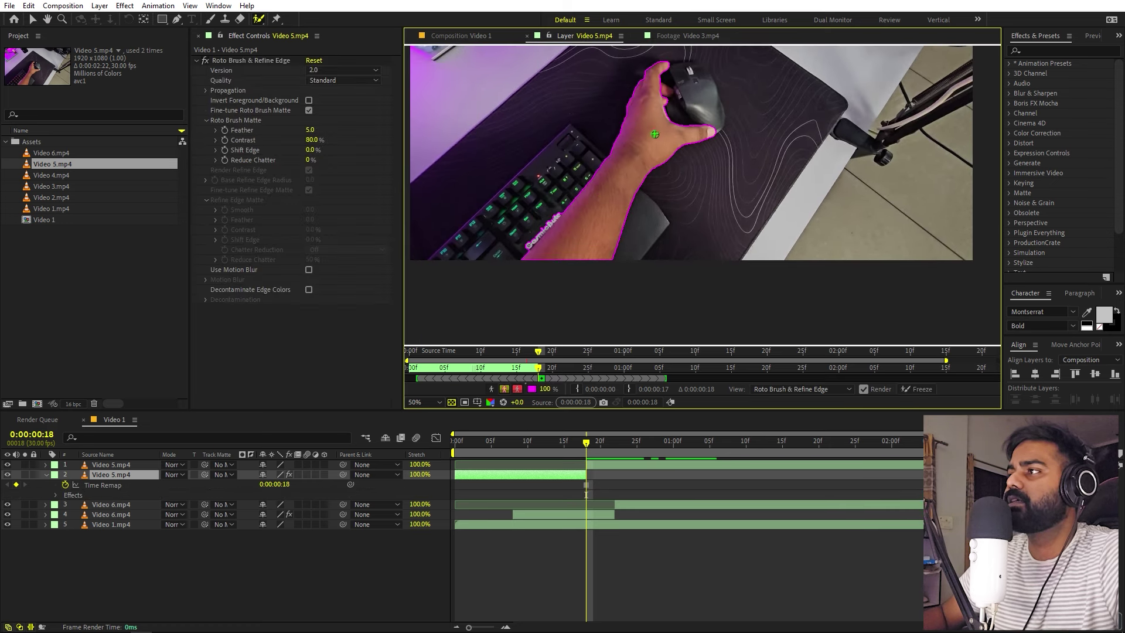
pyautogui.press('h')
pyautogui.scroll(2, 632, 174)
pyautogui.moveTo(632, 174); pyautogui.dragTo(670, 206)
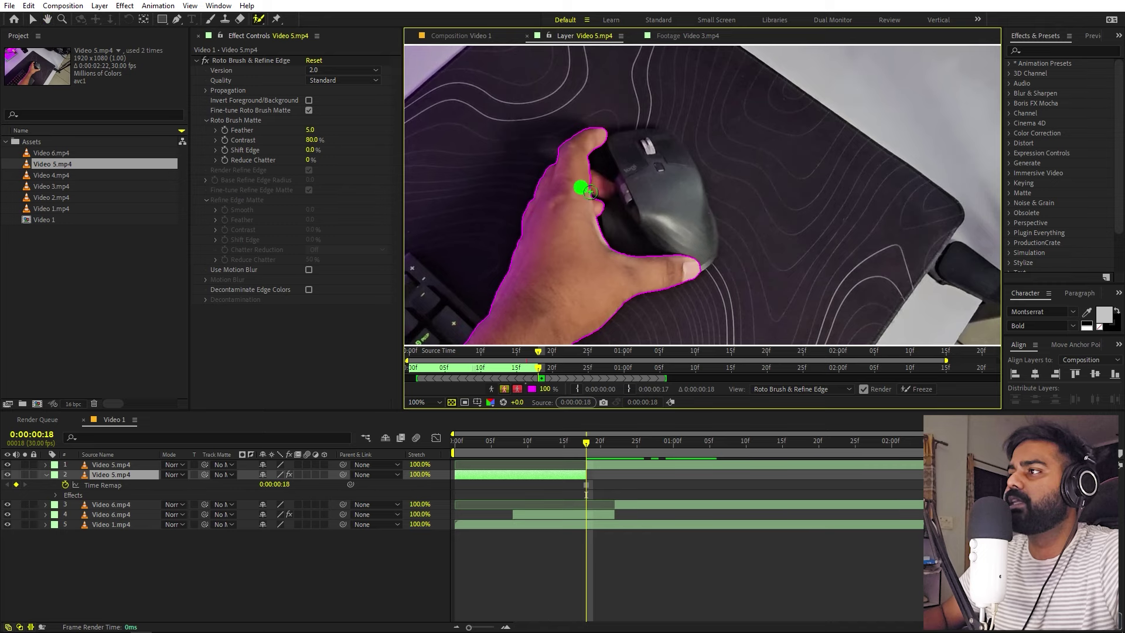
pyautogui.moveTo(590, 192)
pyautogui.mouseDown()
pyautogui.moveTo(623, 211)
pyautogui.moveTo(646, 199)
pyautogui.moveTo(655, 247)
pyautogui.moveTo(595, 261)
pyautogui.mouseUp()
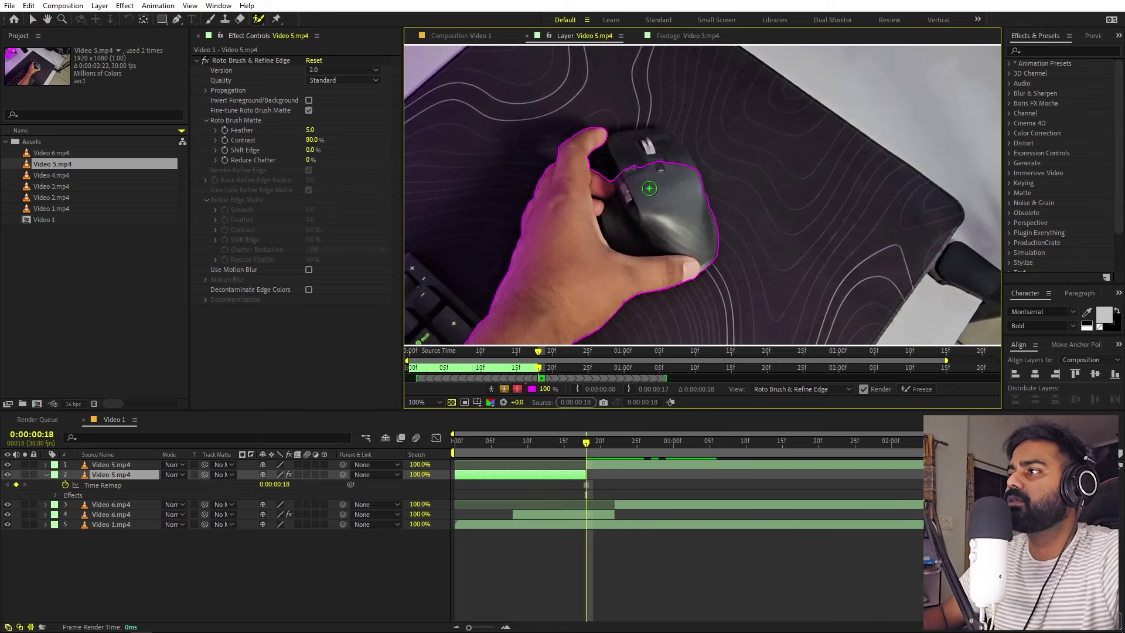
pyautogui.moveTo(626, 157)
pyautogui.mouseDown()
pyautogui.moveTo(659, 144)
pyautogui.moveTo(682, 198)
pyautogui.mouseUp()
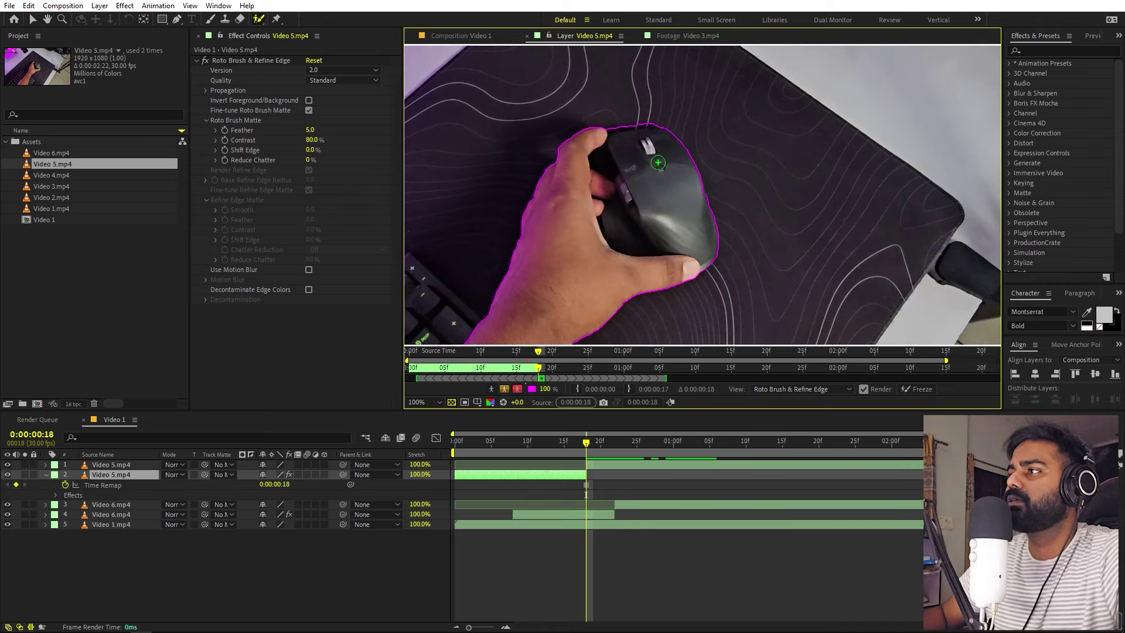
pyautogui.scroll(4, 658, 163)
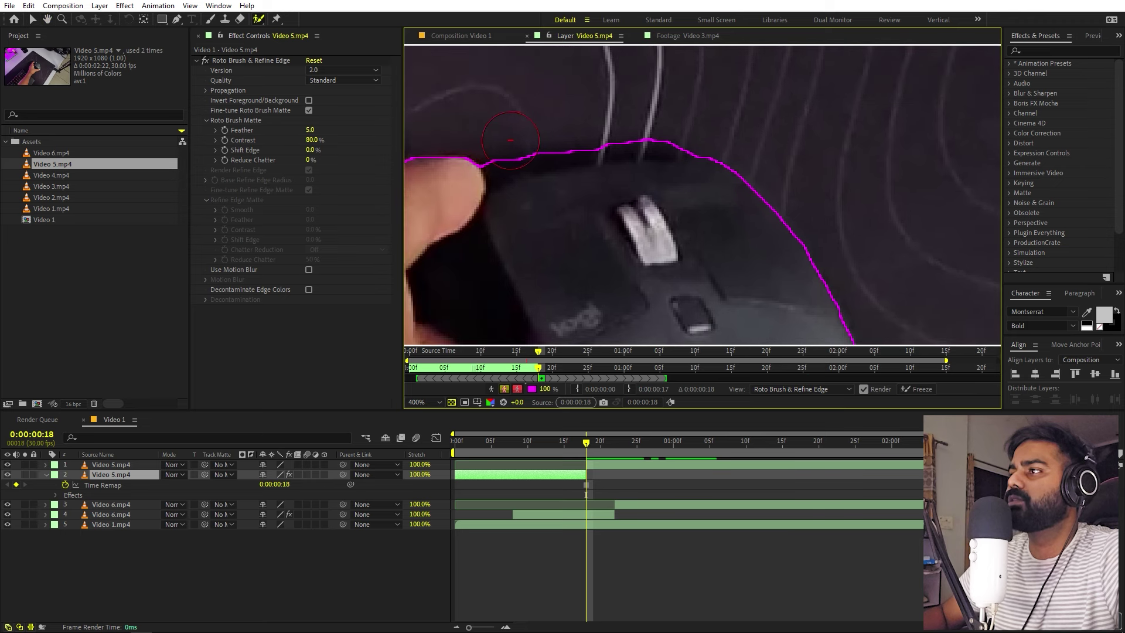
pyautogui.moveTo(510, 140); pyautogui.dragTo(674, 127)
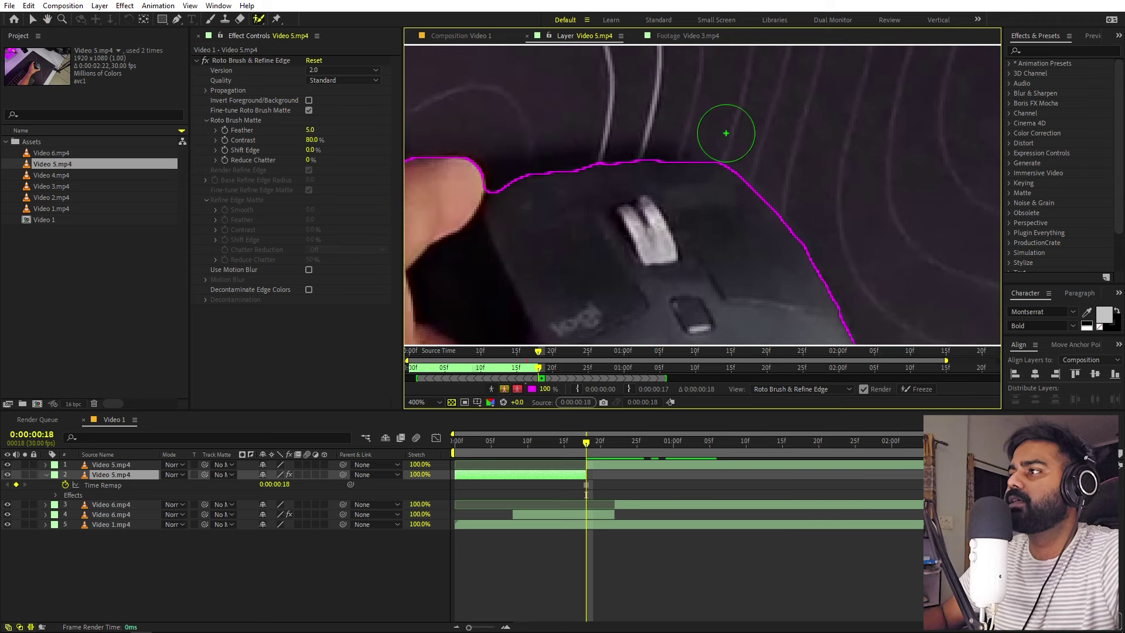
# Set the roto matte quality to Best and freeze the propagation.
pyautogui.scroll(-5, 726, 133)
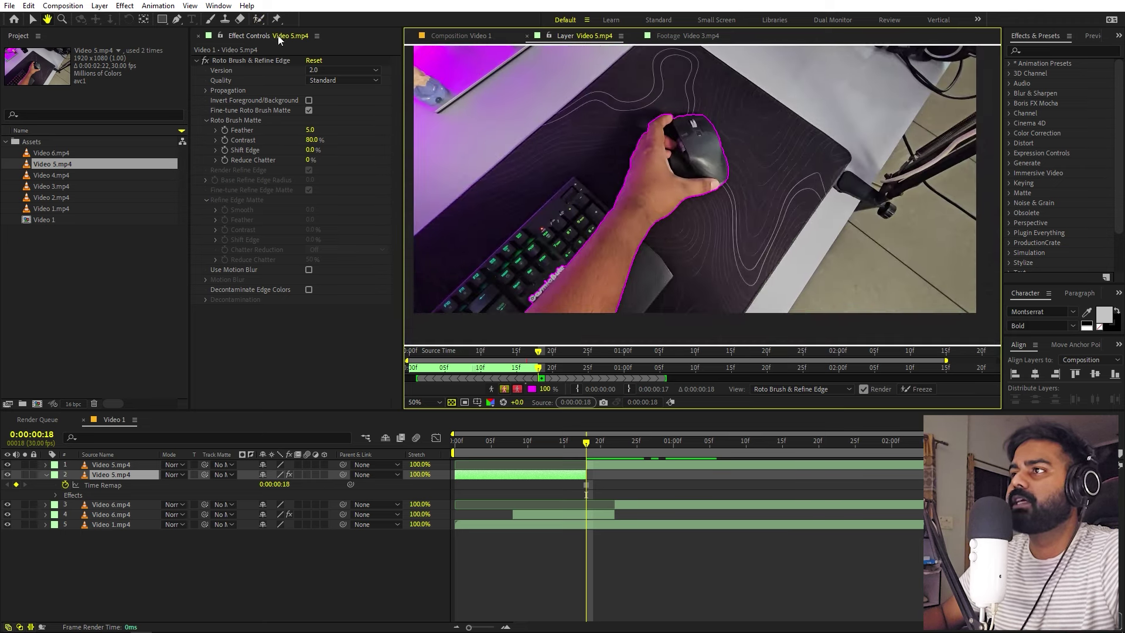
pyautogui.click(333, 82)
pyautogui.click(332, 107)
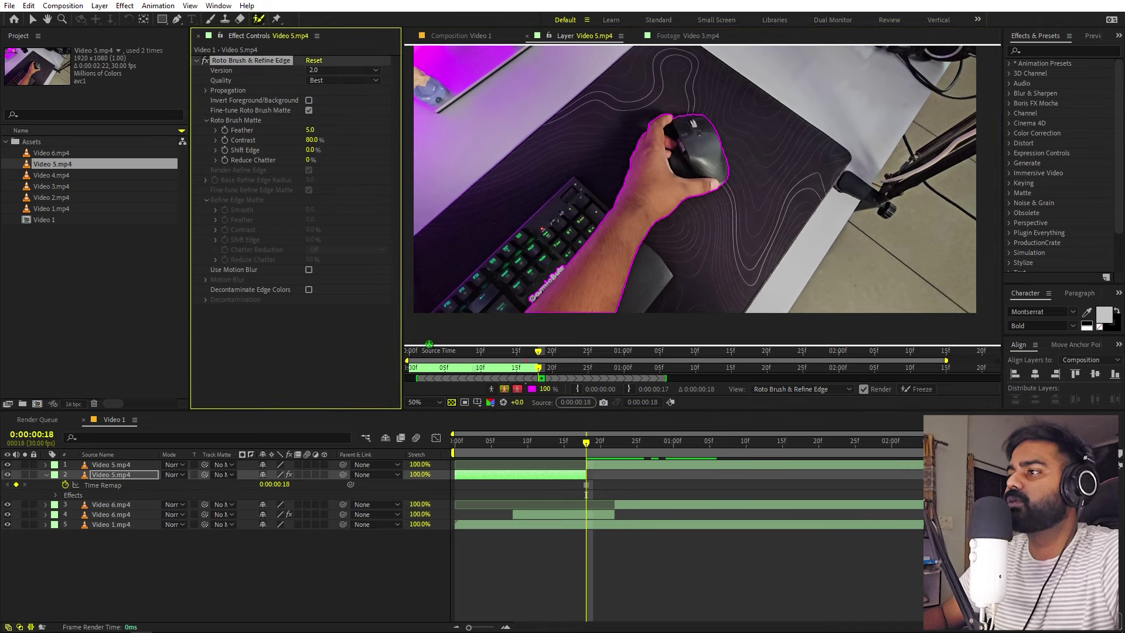
pyautogui.click(912, 387)
# At frame 12 in the composition, set the Roto Brush Matte Feather to 7.6.
pyautogui.click(460, 36)
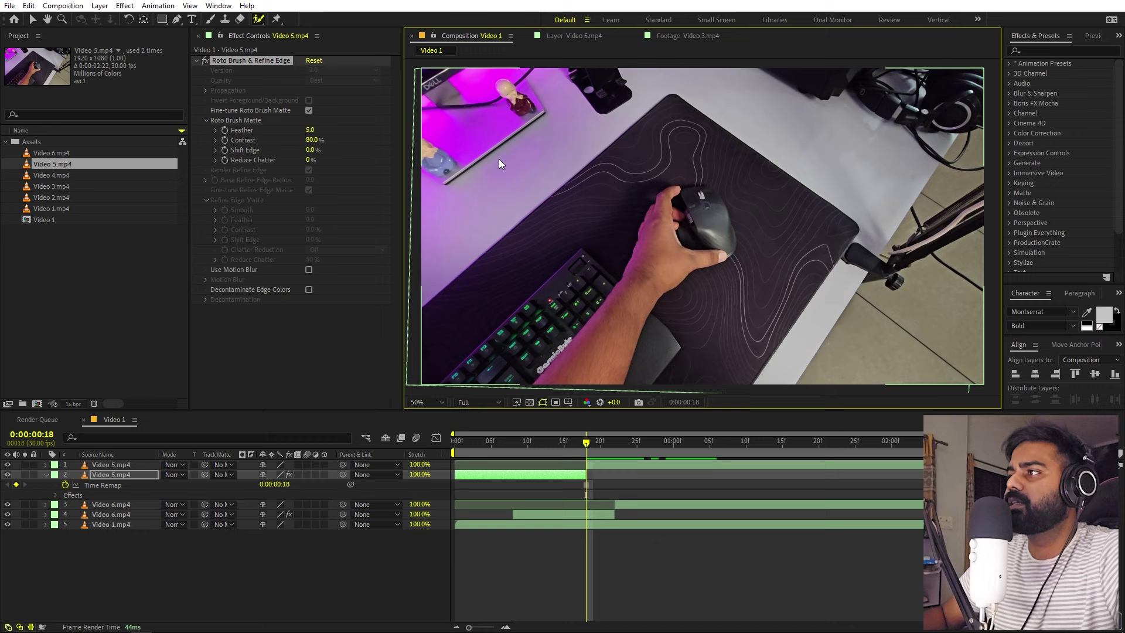
pyautogui.scroll(4, 626, 254)
pyautogui.press('h')
pyautogui.moveTo(567, 448); pyautogui.dragTo(545, 448)
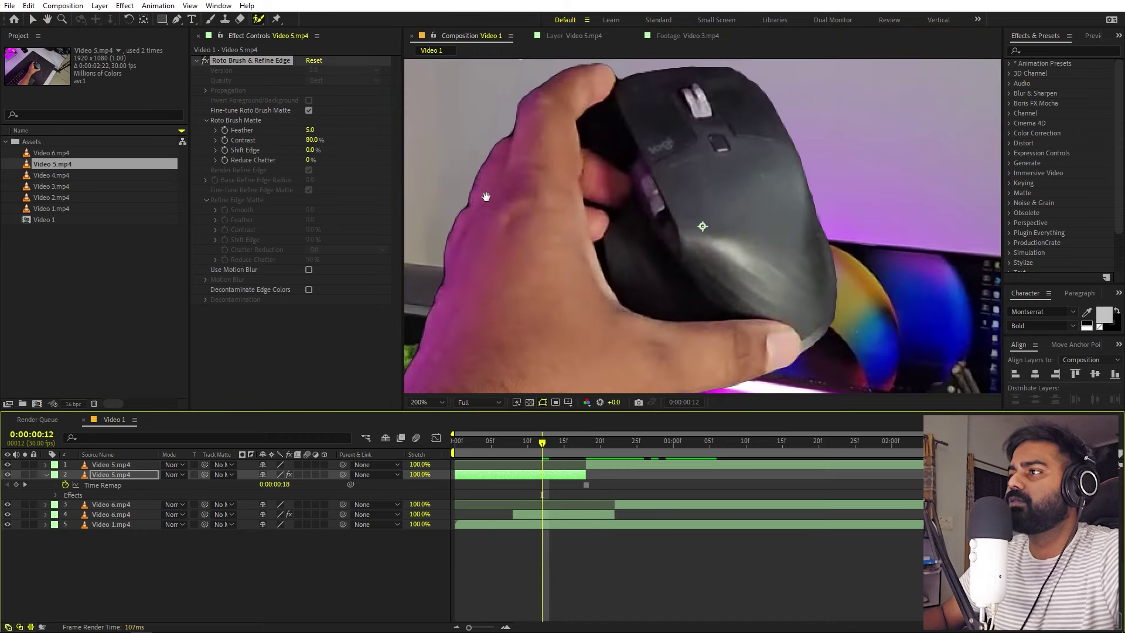
pyautogui.moveTo(486, 197); pyautogui.dragTo(578, 133)
pyautogui.scroll(4, 618, 213)
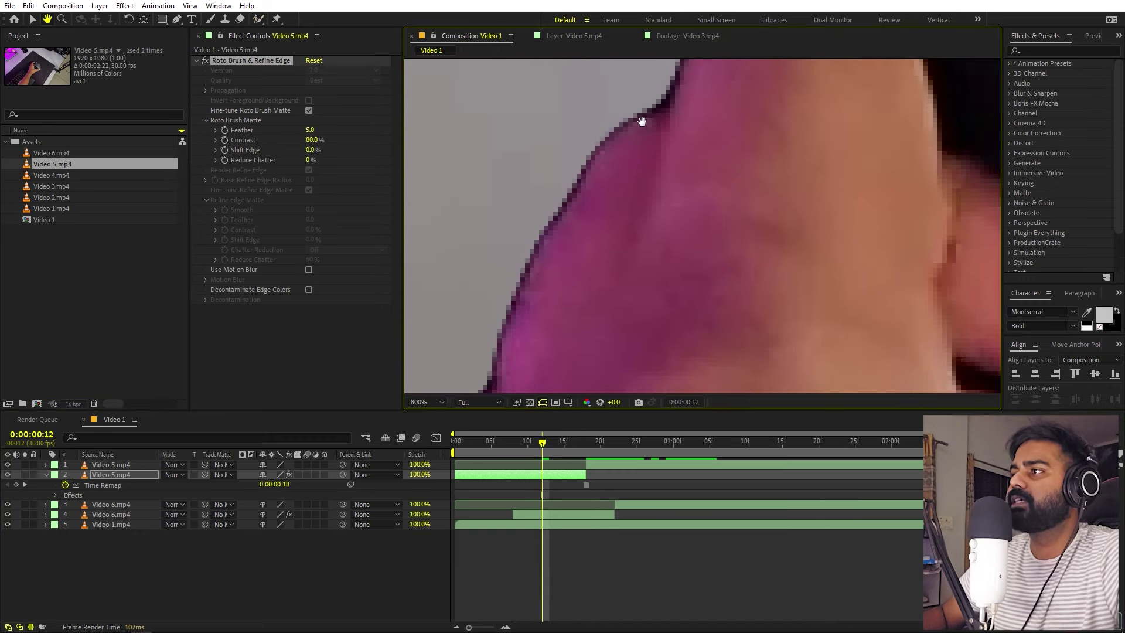
pyautogui.scroll(-2, 668, 176)
pyautogui.hotkey('alt', 'w')
pyautogui.moveTo(309, 130); pyautogui.dragTo(174, 164)
# Set the Roto Brush matte's Shift Edge to -75%.
pyautogui.press('h')
pyautogui.scroll(-4, 691, 207)
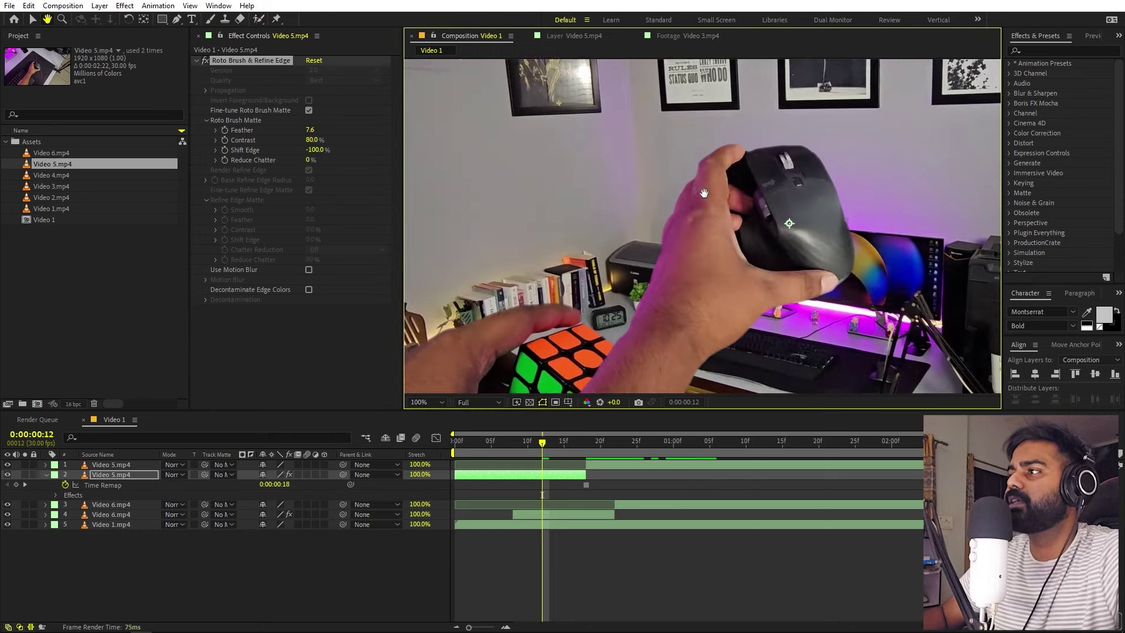
pyautogui.moveTo(617, 177); pyautogui.dragTo(644, 223)
pyautogui.scroll(2, 644, 223)
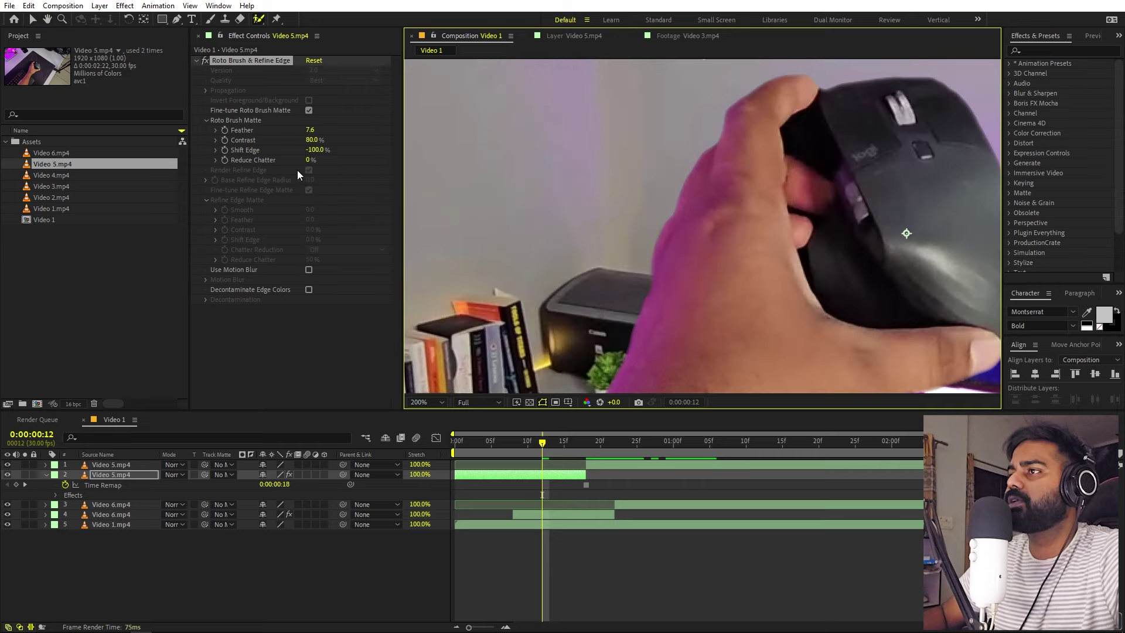
pyautogui.moveTo(311, 151); pyautogui.dragTo(326, 151)
pyautogui.press('h')
pyautogui.scroll(-6, 649, 258)
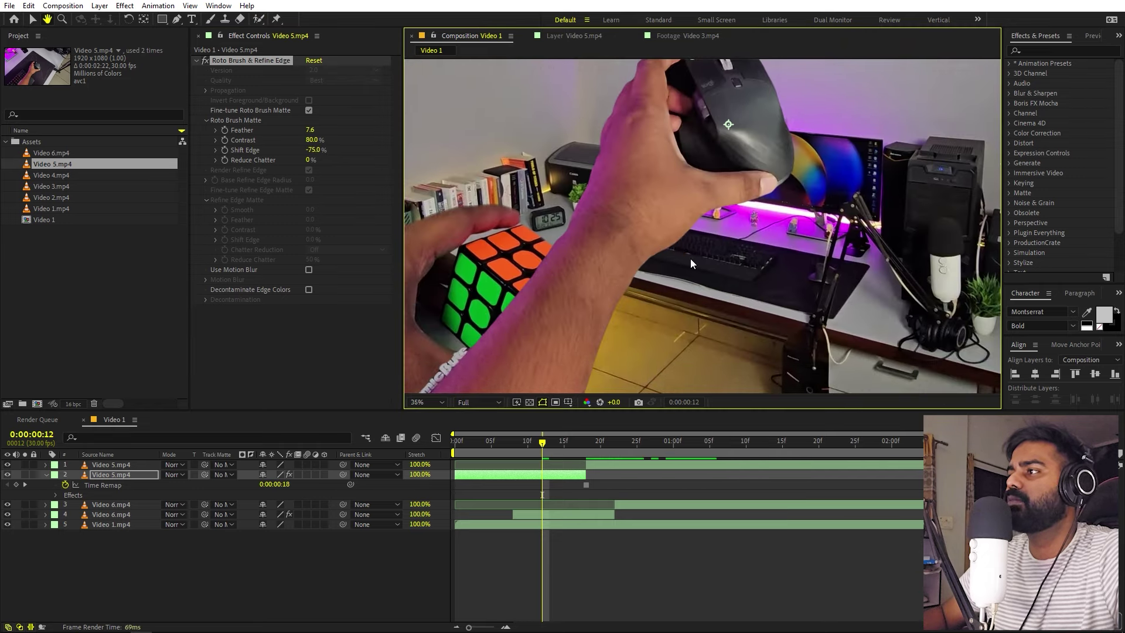
pyautogui.hotkey('alt', 'w')
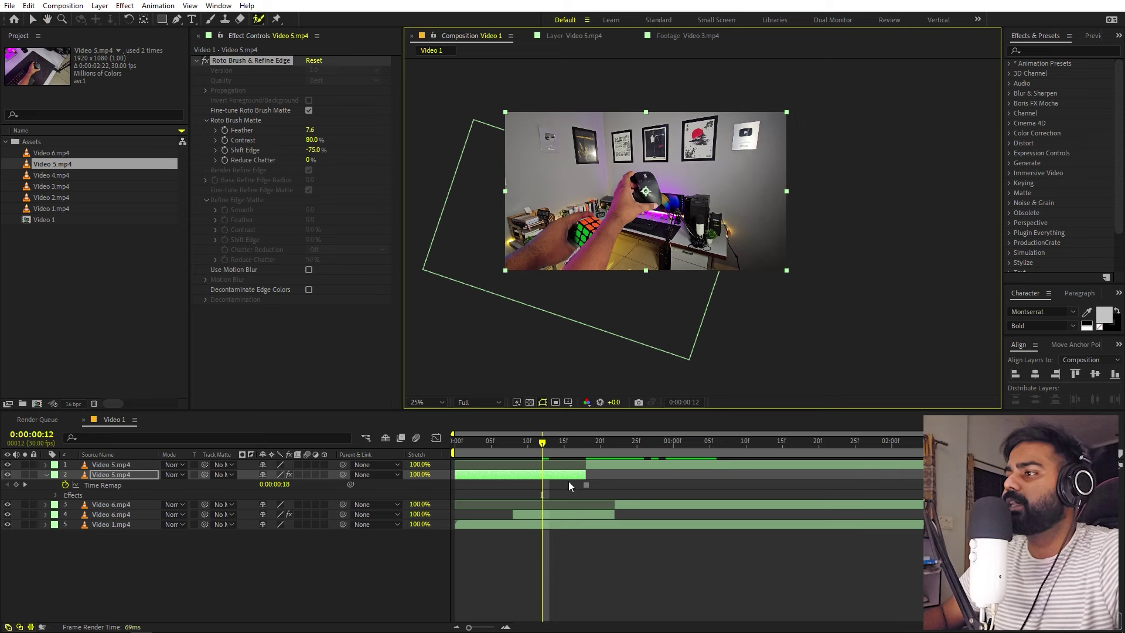
# Shift both Video 5 layers about 4 frames later and trim the cutout to start at frame 8.
pyautogui.keyDown('shift'); pyautogui.click(602, 464); pyautogui.keyUp('shift')
pyautogui.moveTo(580, 474); pyautogui.dragTo(609, 475)
pyautogui.click(515, 451)
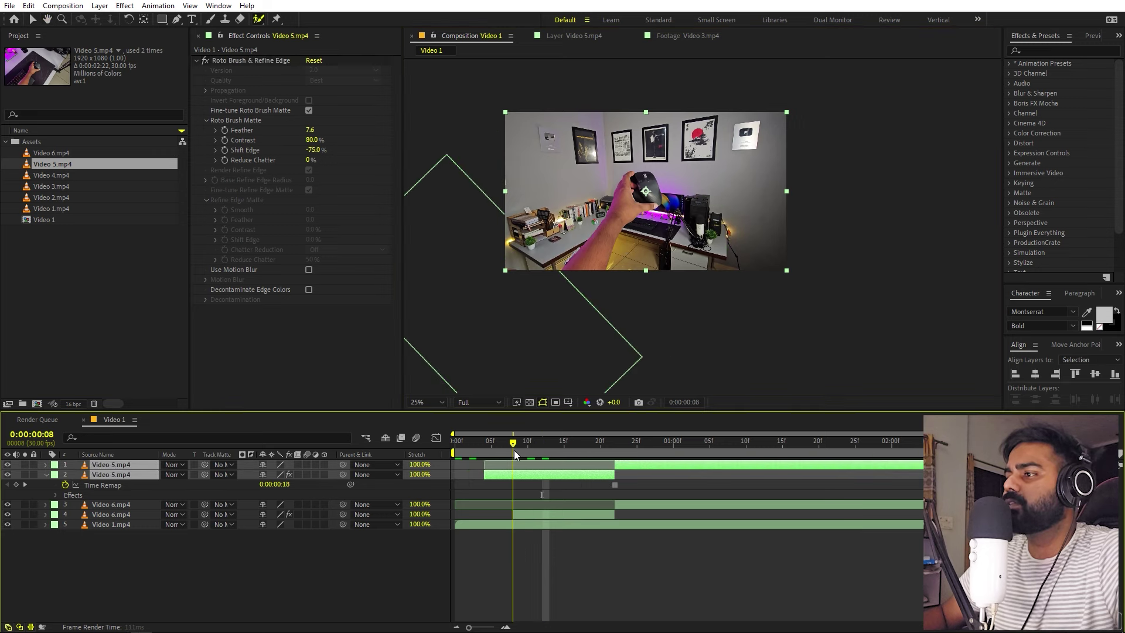
pyautogui.click(501, 477)
pyautogui.moveTo(484, 475); pyautogui.dragTo(514, 472)
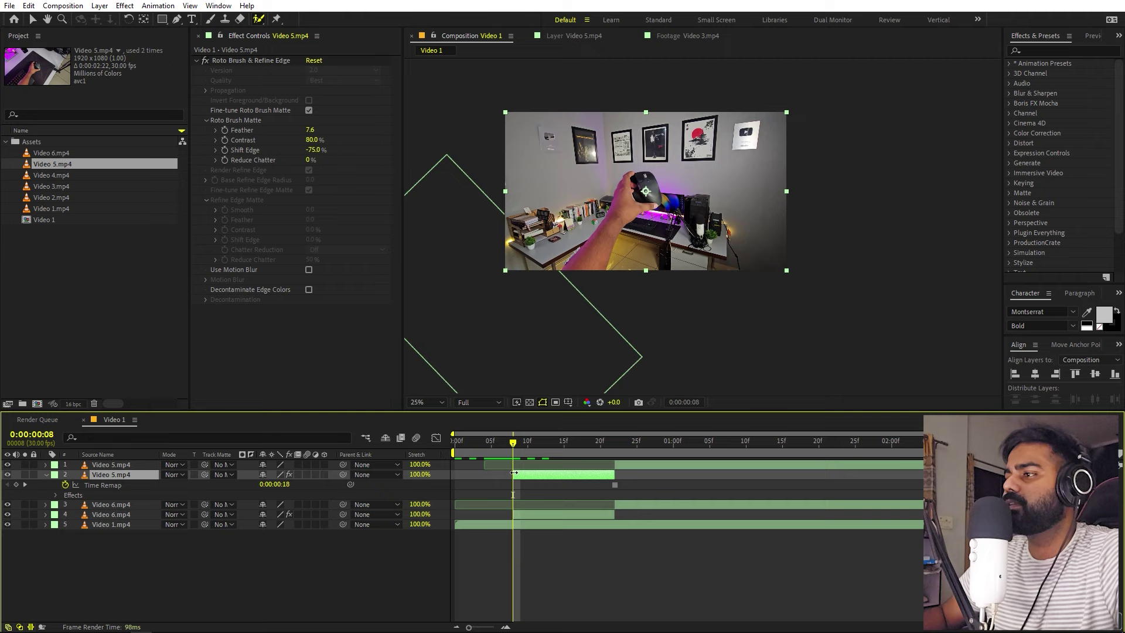
# Keyframe the cutout flying in from off-left at Position -200, 264 with a 15° tilt.
pyautogui.press('p')
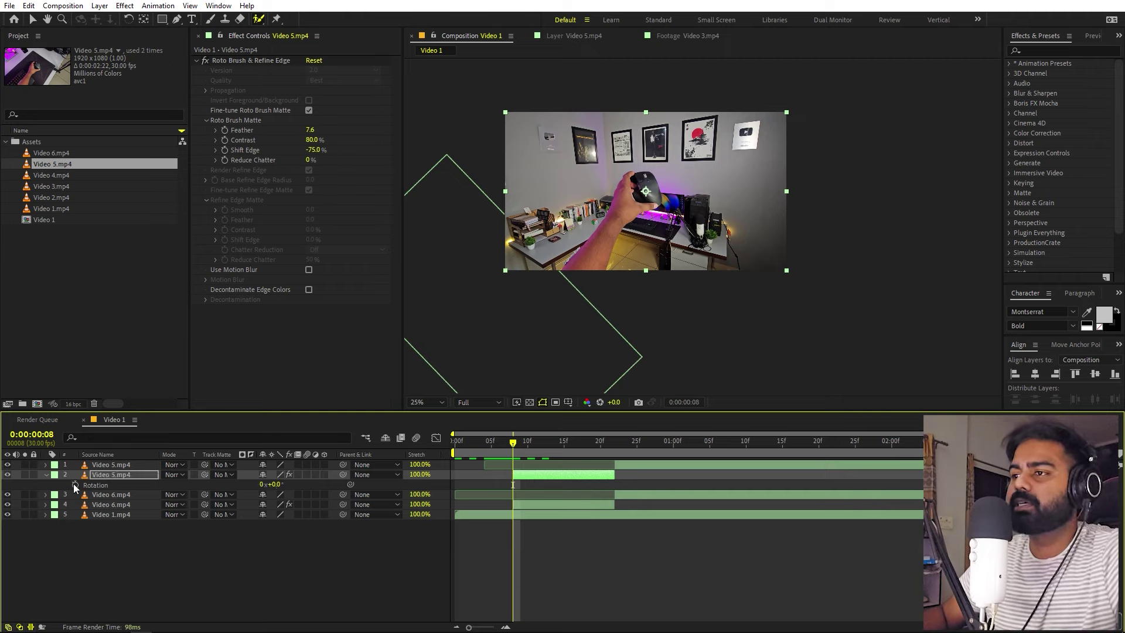
pyautogui.click(75, 485)
pyautogui.hotkey('alt', 'shift', 'r')
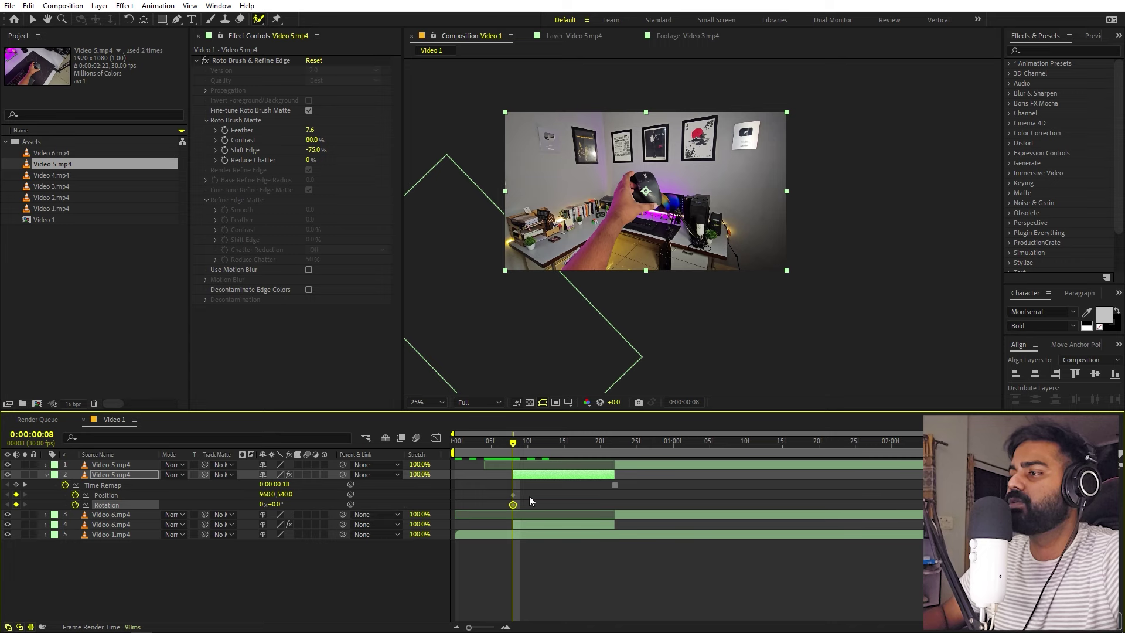
pyautogui.keyDown('shift'); pyautogui.click(513, 495); pyautogui.keyUp('shift')
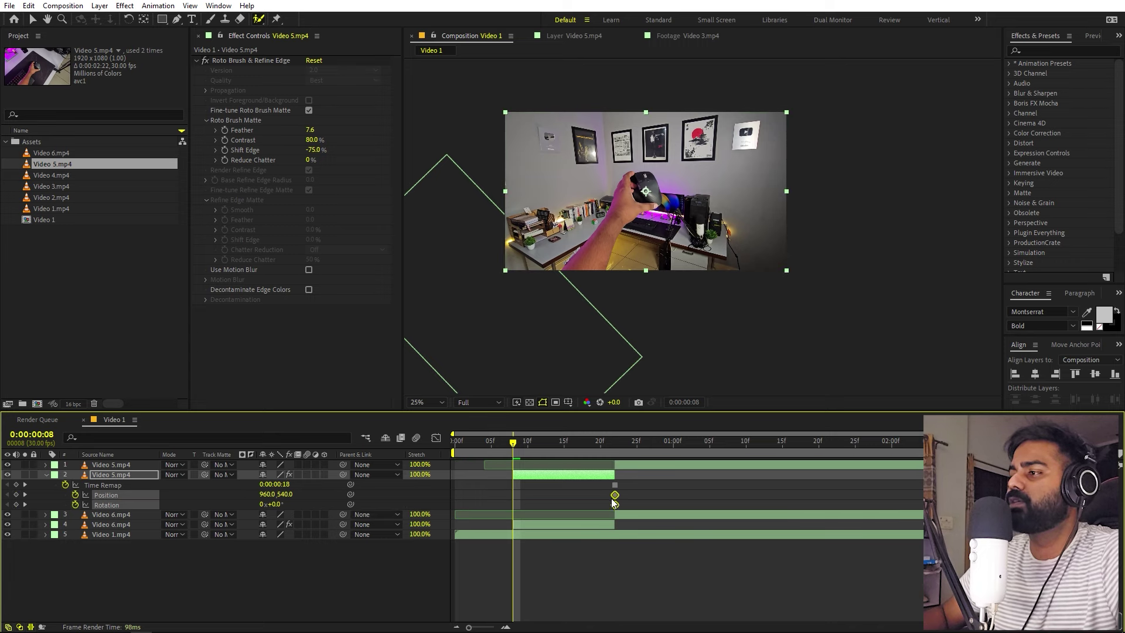
pyautogui.click(617, 504)
pyautogui.press('v')
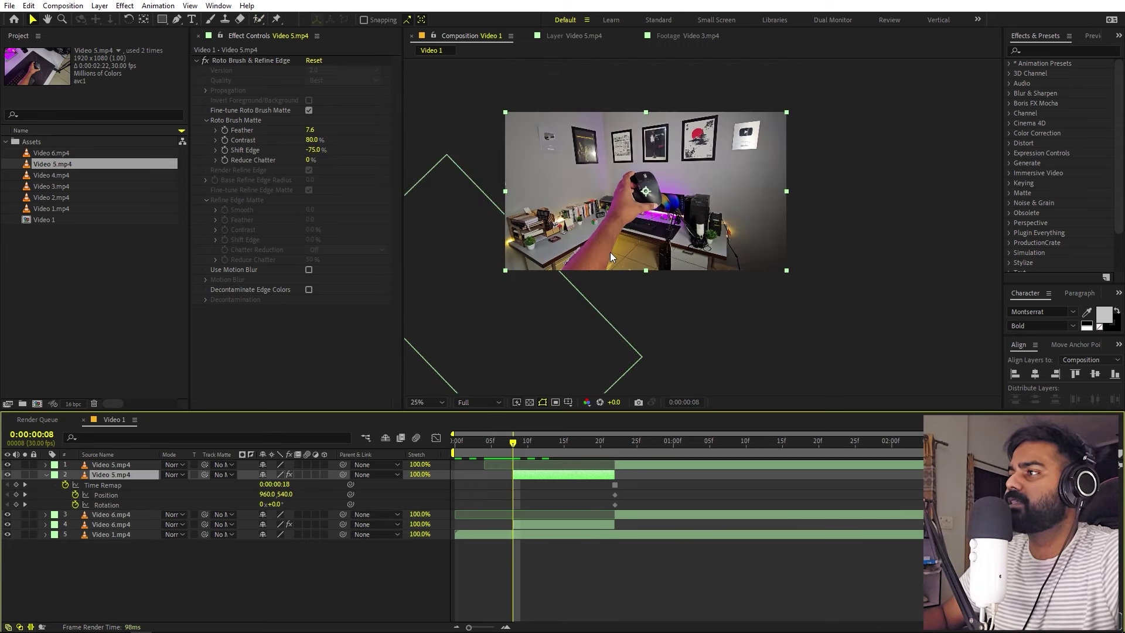
pyautogui.moveTo(603, 245); pyautogui.dragTo(428, 162)
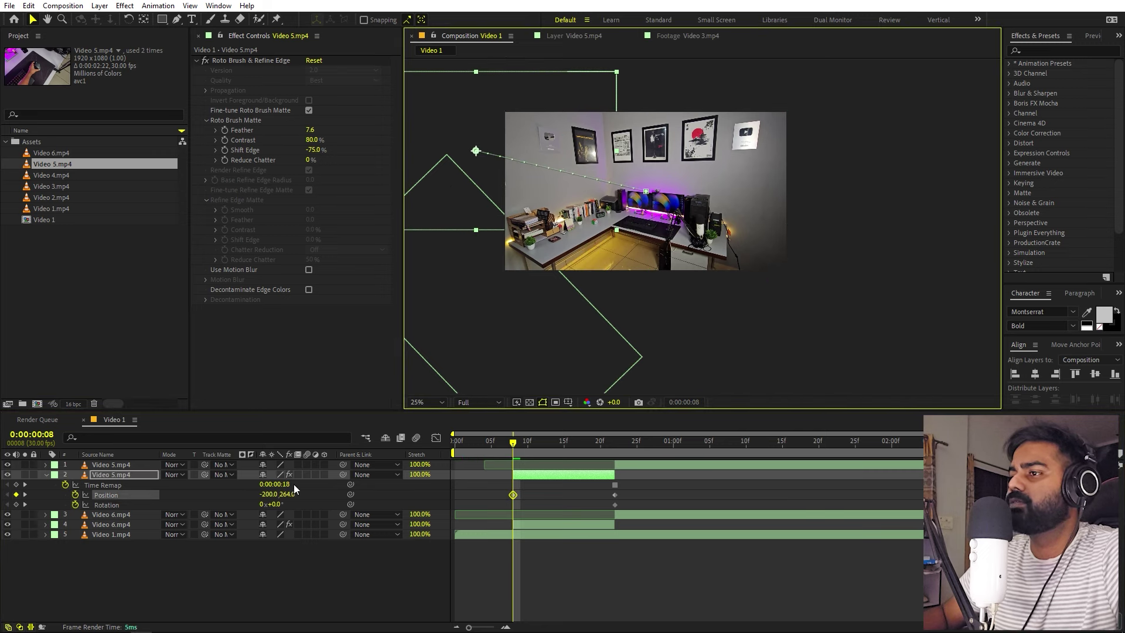
pyautogui.moveTo(283, 503); pyautogui.dragTo(660, 435)
pyautogui.press('space')
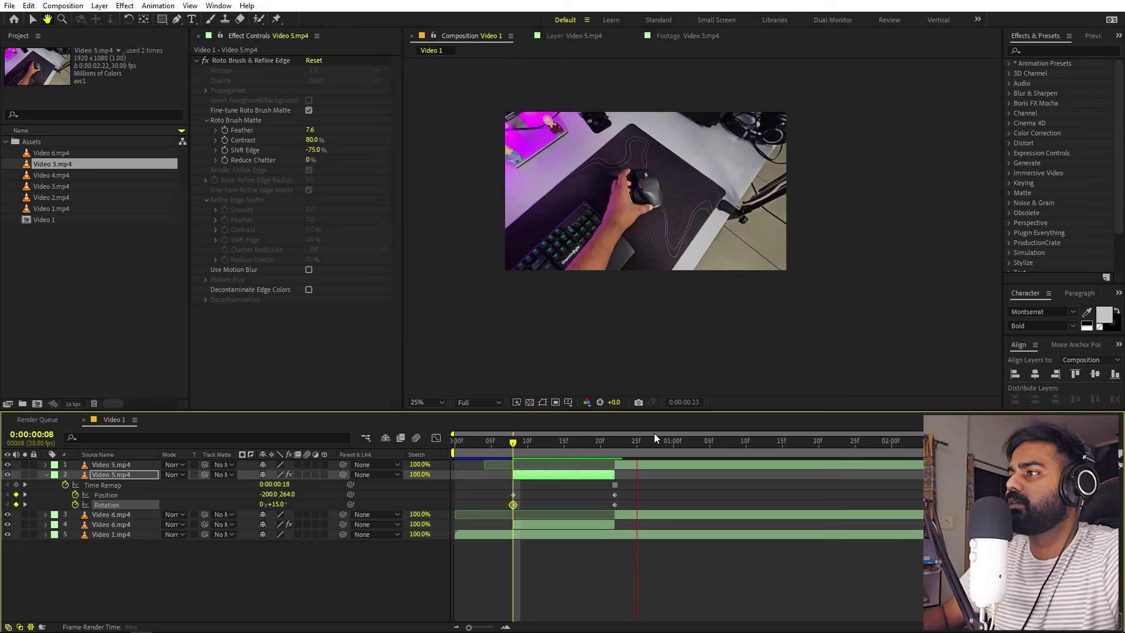
pyautogui.click(511, 452)
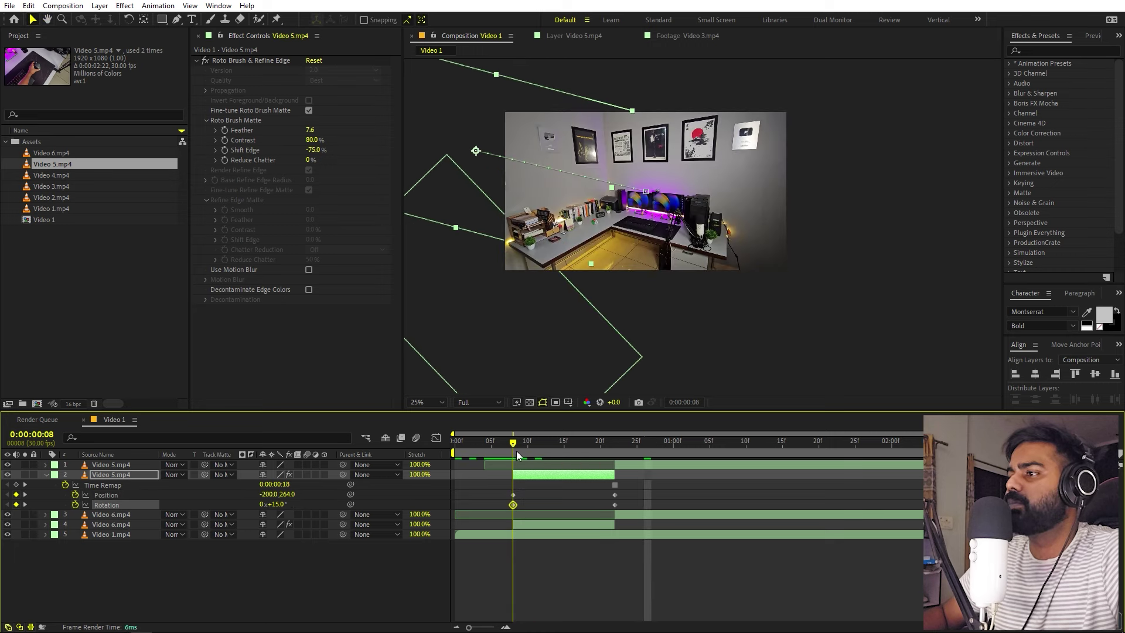
# Add a Scale keyframe at frame 17 and enlarge the cutout to 141.7%.
pyautogui.moveTo(516, 451); pyautogui.dragTo(578, 454)
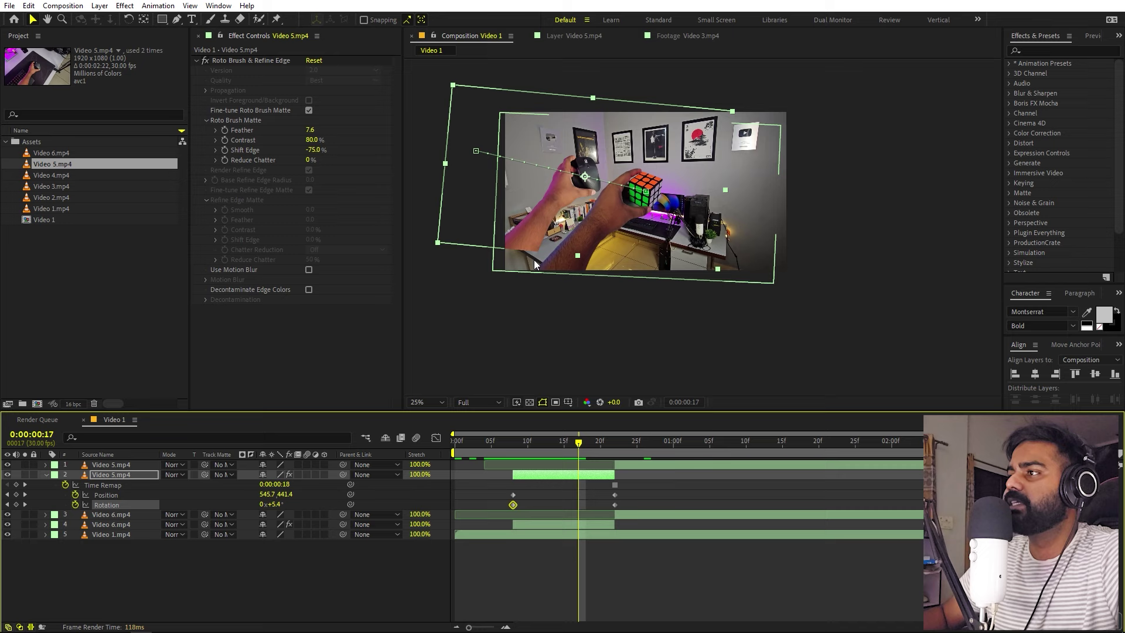
pyautogui.press('s')
pyautogui.click(75, 484)
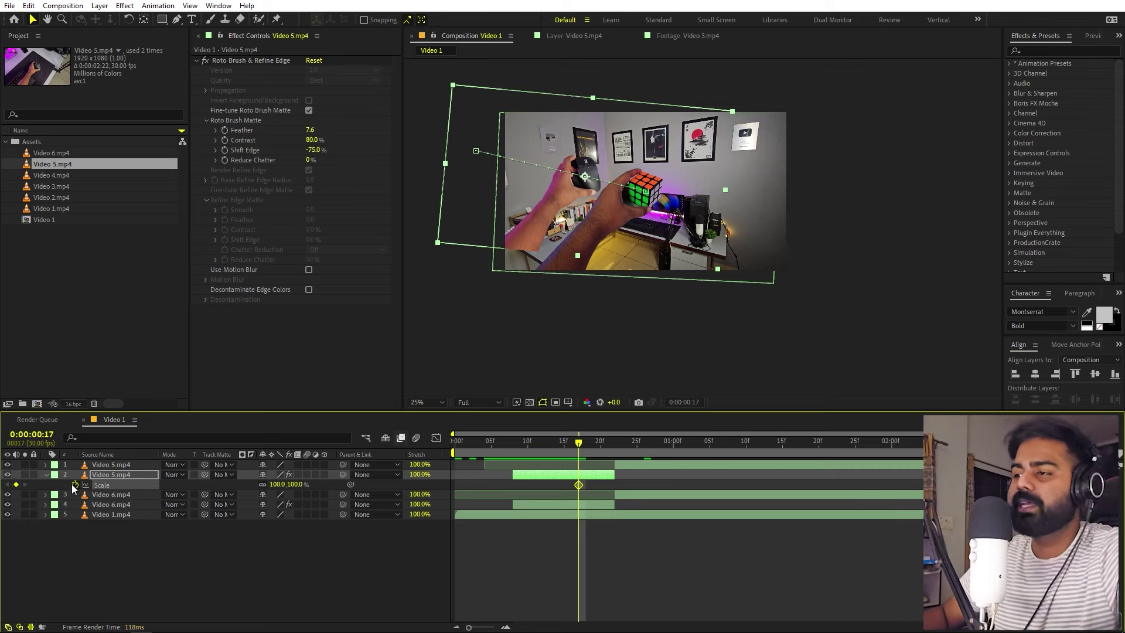
pyautogui.press('u')
pyautogui.moveTo(581, 505); pyautogui.dragTo(616, 512)
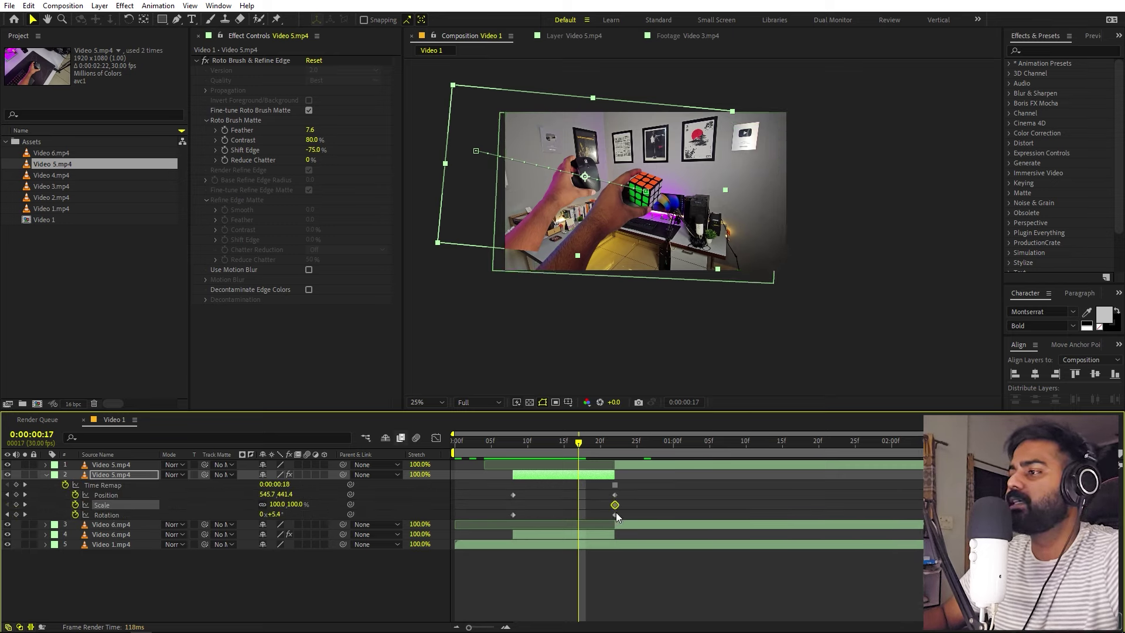
pyautogui.moveTo(265, 509); pyautogui.dragTo(558, 485)
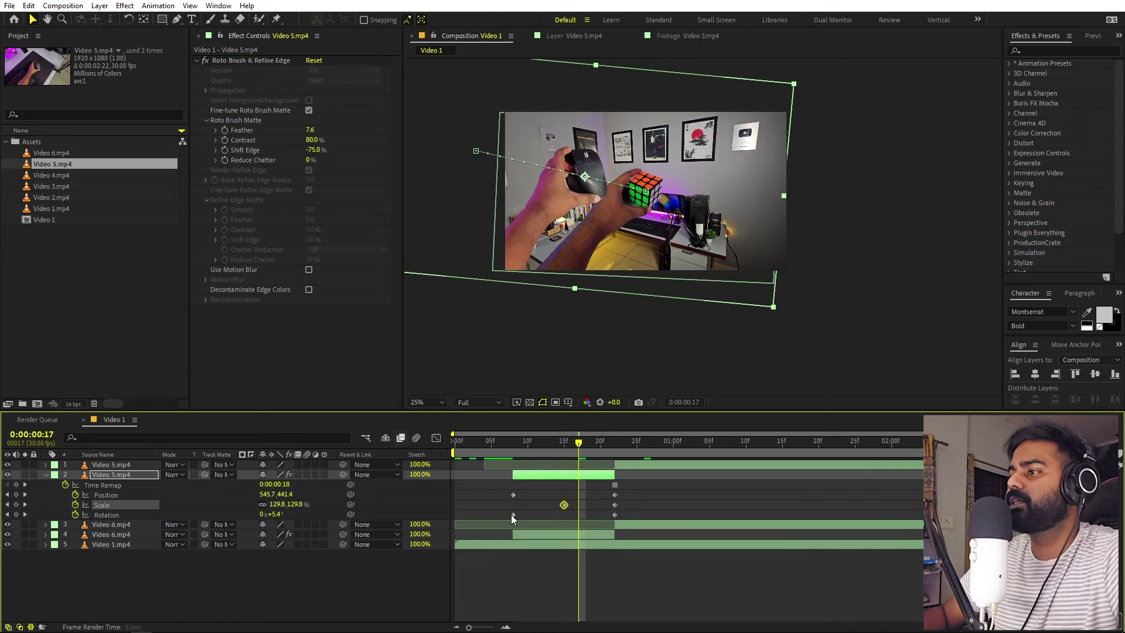
# Align the Scale keyframe with the others at frame 7 and Easy Ease all six keyframes.
pyautogui.moveTo(511, 514); pyautogui.dragTo(505, 515)
pyautogui.click(505, 445)
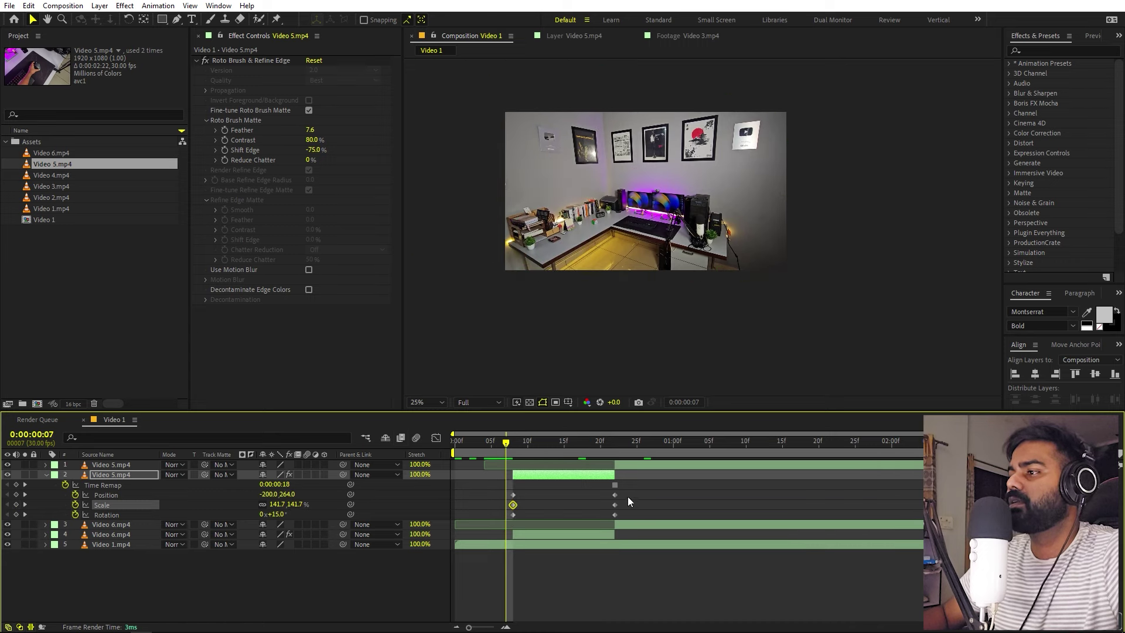
pyautogui.moveTo(627, 497); pyautogui.dragTo(484, 516)
pyautogui.press('F9')
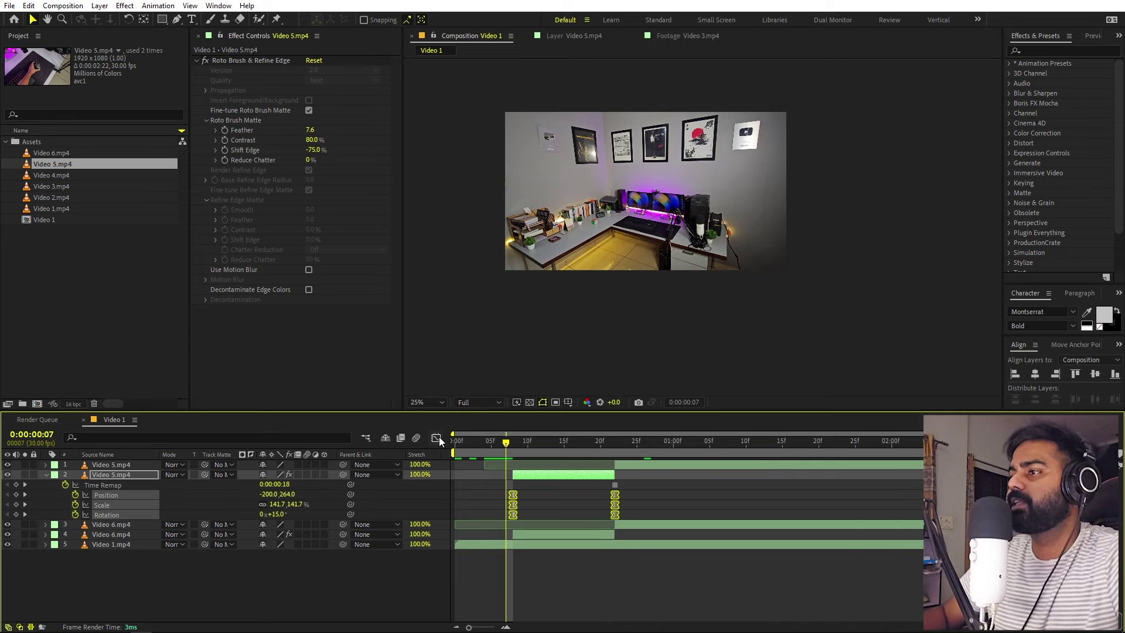
# Adjust the end keyframe's influence in the Graph Editor so the fly-in starts fast and settles slowly.
pyautogui.click(436, 438)
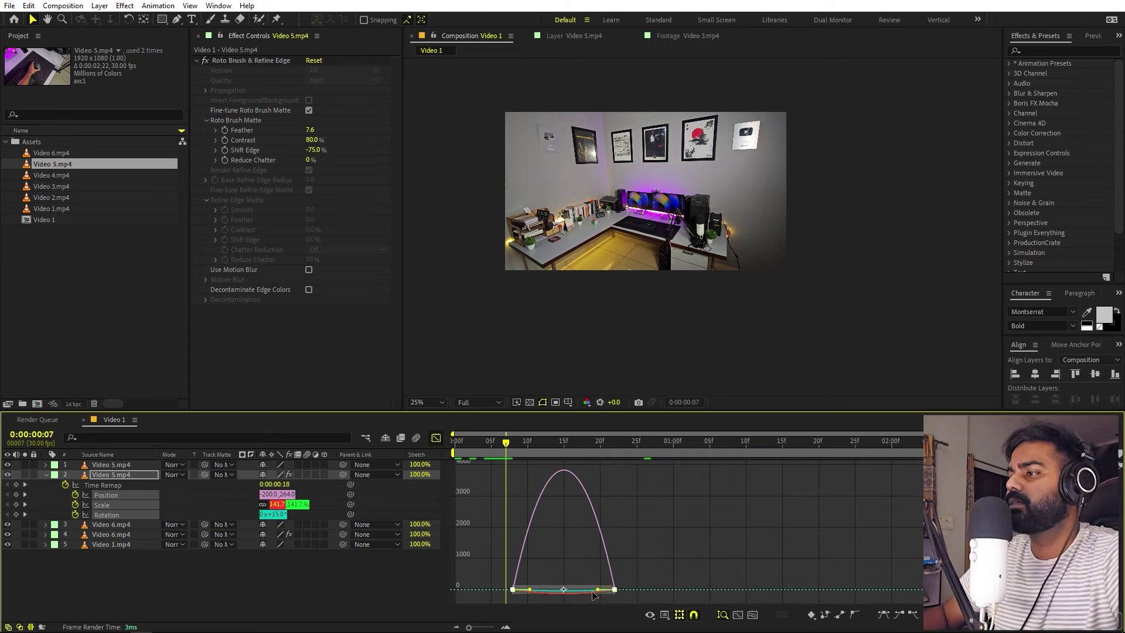
pyautogui.moveTo(594, 595); pyautogui.dragTo(564, 589)
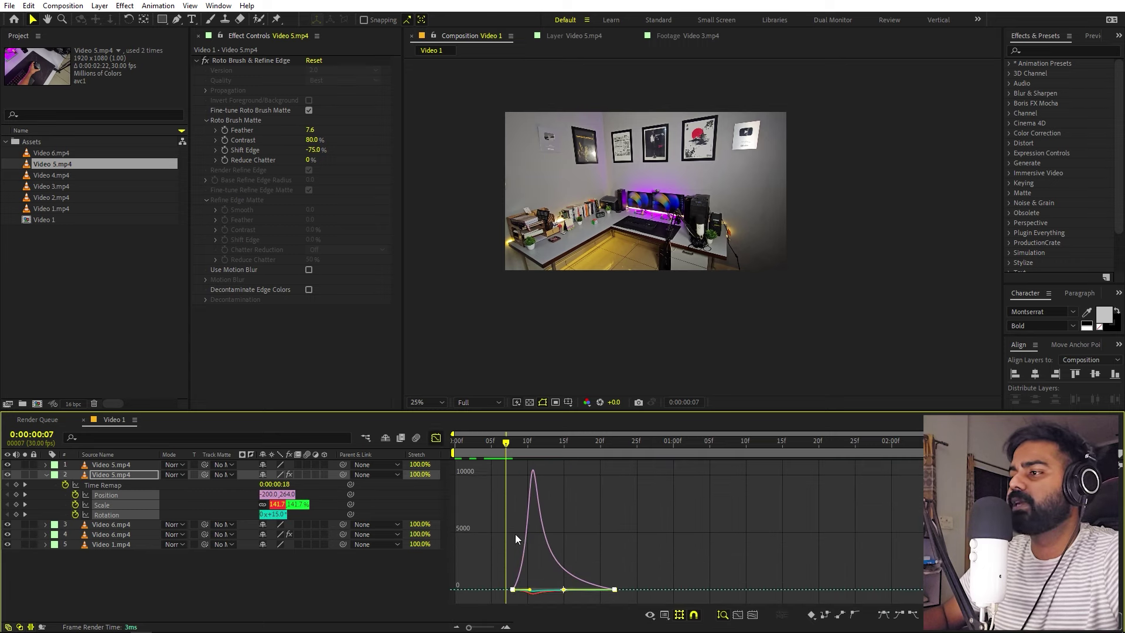
pyautogui.click(436, 438)
pyautogui.click(476, 446)
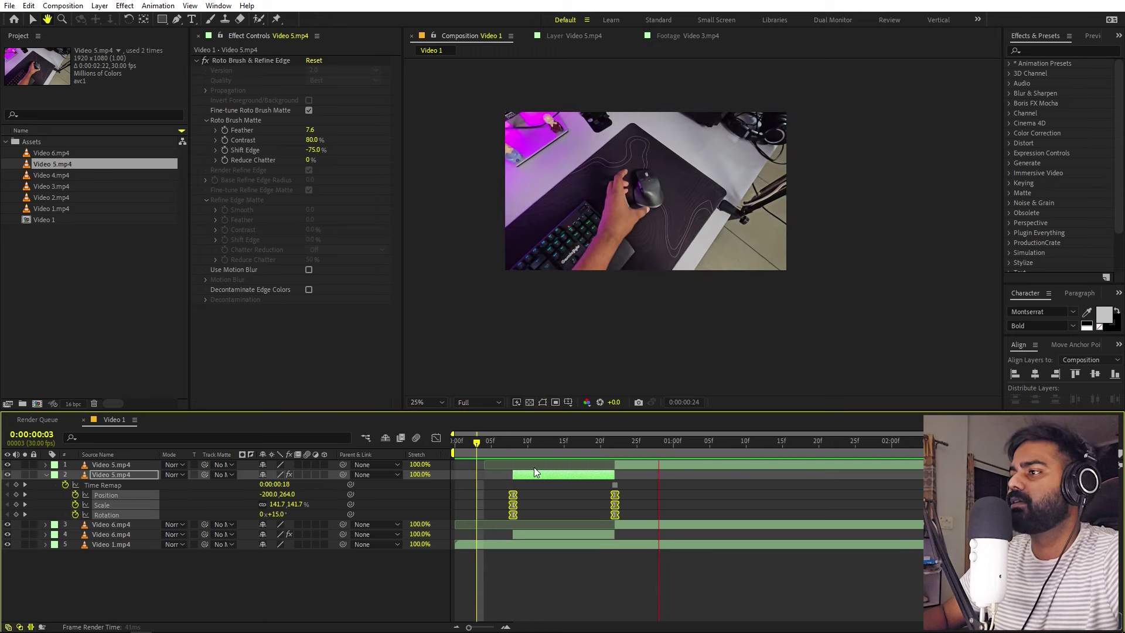
pyautogui.press('space')
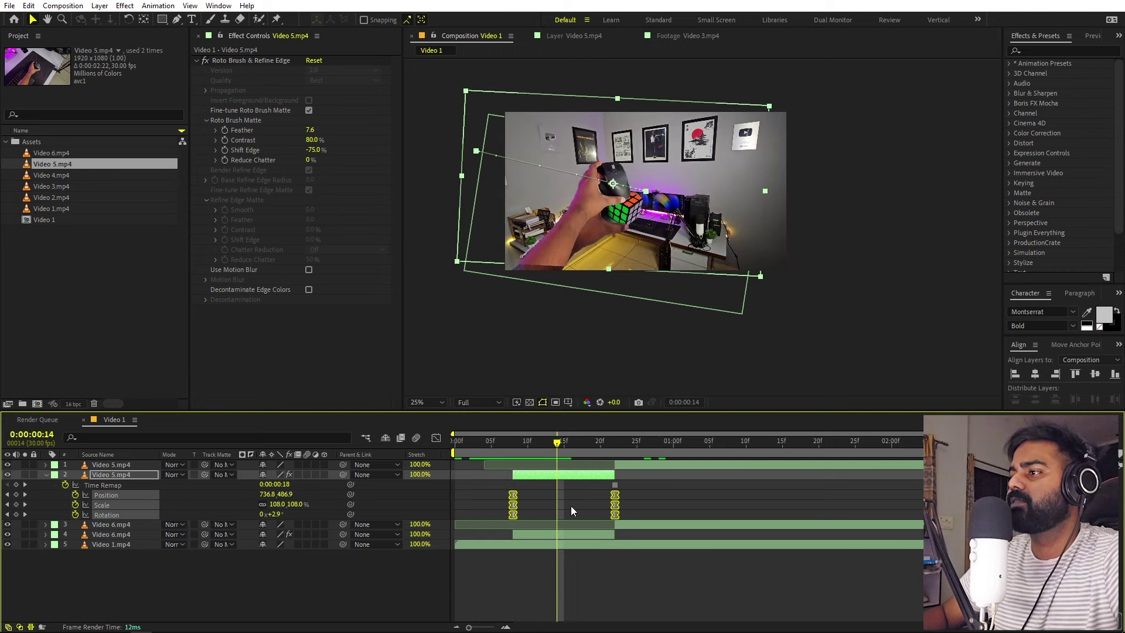
# Raise the cutout's starting Scale at frame 8 to 170.7%.
pyautogui.click(571, 505)
pyautogui.moveTo(557, 446); pyautogui.dragTo(518, 456)
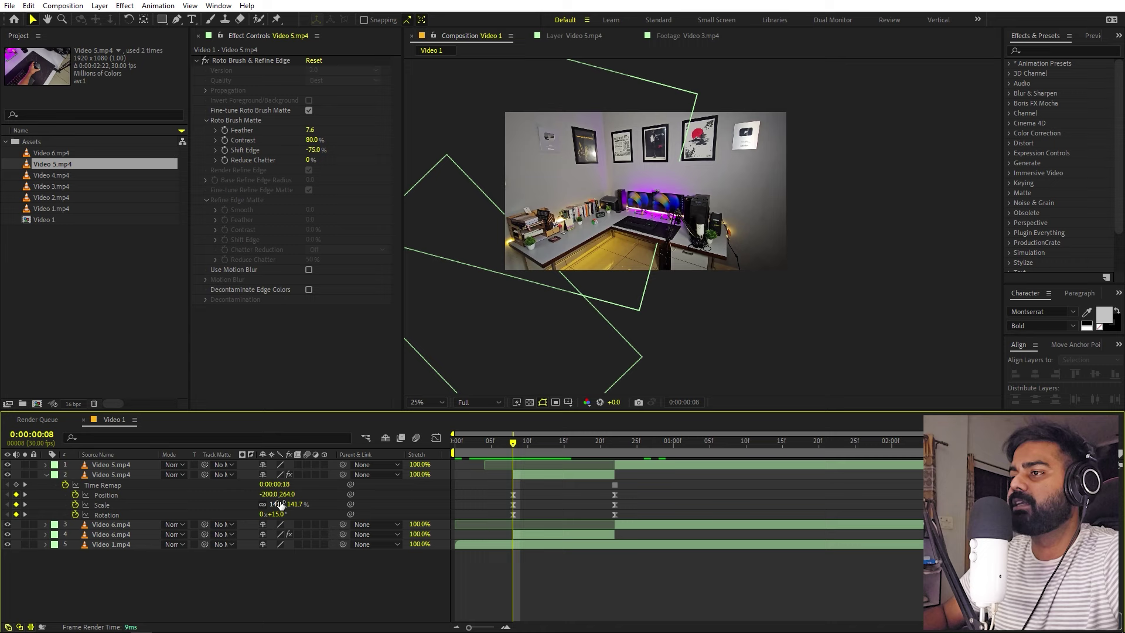
pyautogui.moveTo(278, 505); pyautogui.dragTo(295, 505)
pyautogui.moveTo(685, 452); pyautogui.dragTo(514, 454)
# Move both Video 5 layers about 9 frames later and preview from the Rubik's cube frame.
pyautogui.keyDown('shift'); pyautogui.click(606, 468); pyautogui.keyUp('shift')
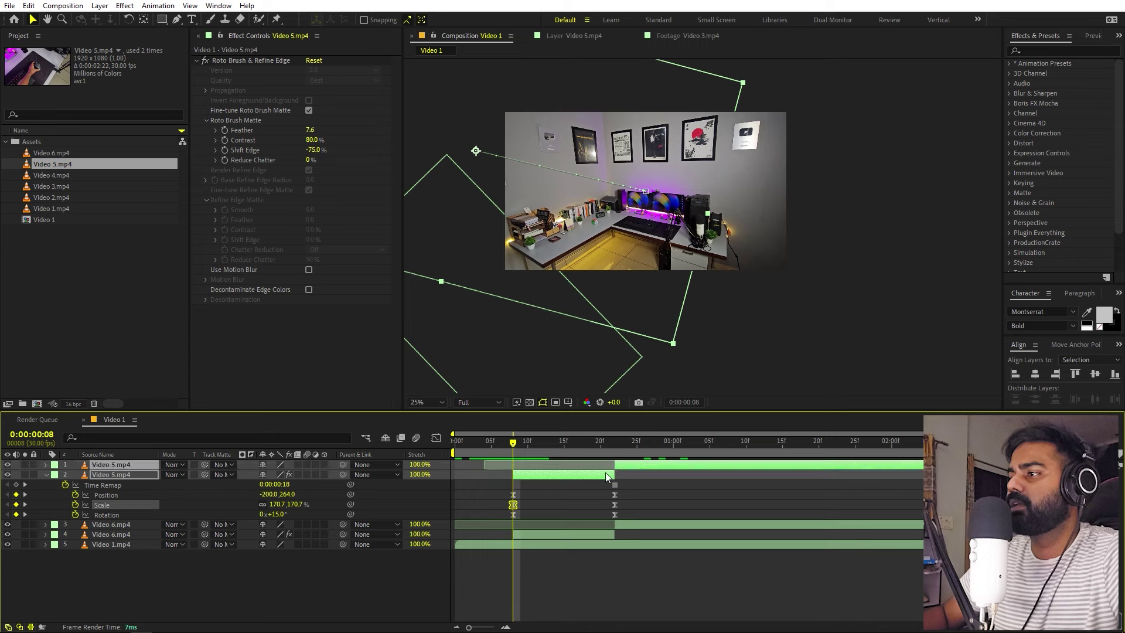
pyautogui.moveTo(580, 475); pyautogui.dragTo(737, 474)
pyautogui.moveTo(536, 447); pyautogui.dragTo(716, 458)
pyautogui.press('space')
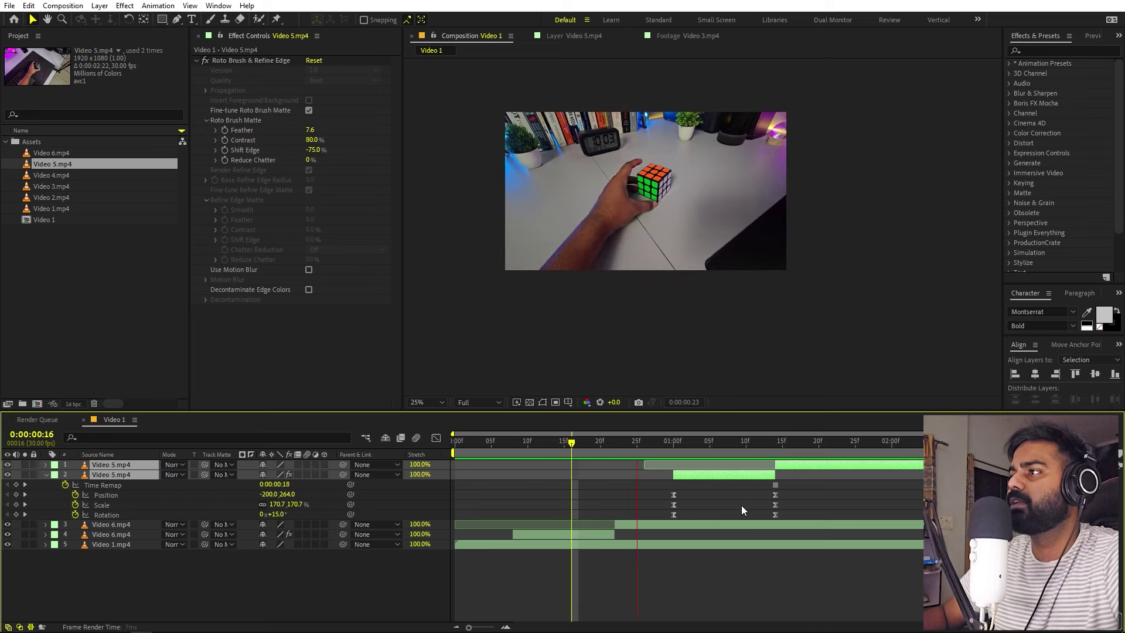
# Open Video 5.mp4 in the Layer panel with Roto Brush active and unfreeze the propagation.
pyautogui.scroll(5, 716, 236)
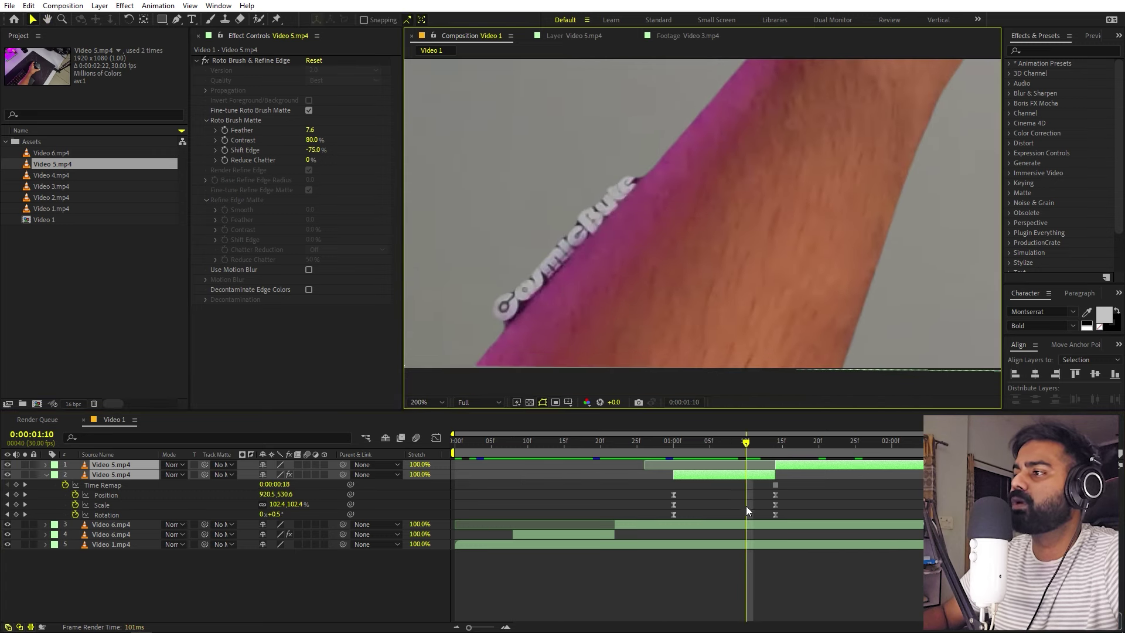
pyautogui.doubleClick(716, 477)
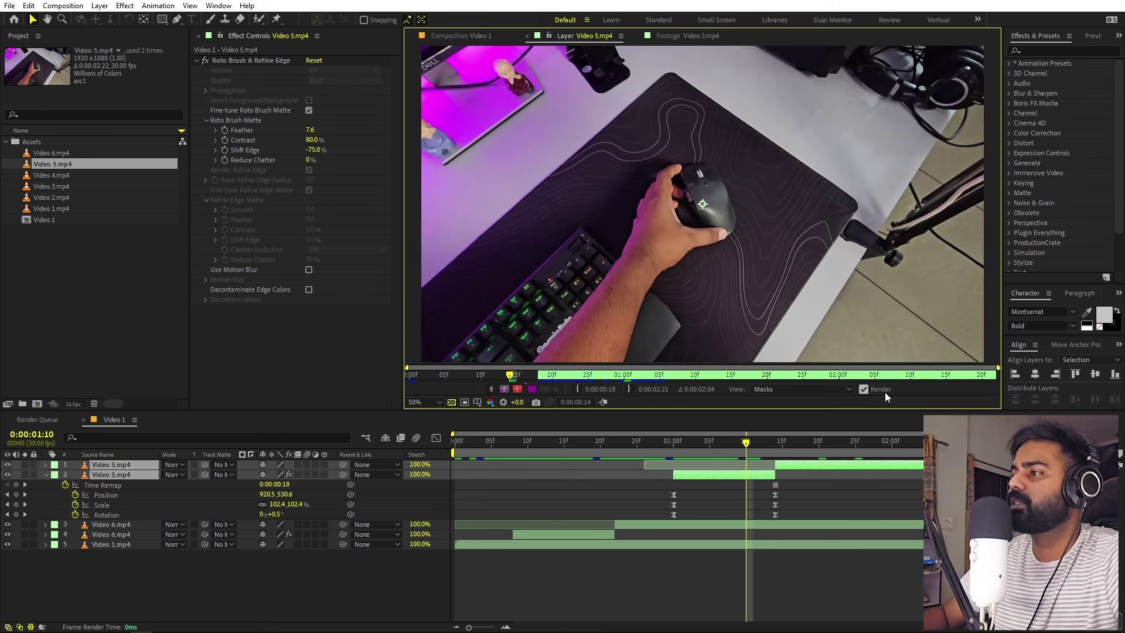
pyautogui.hotkey('alt', 'w')
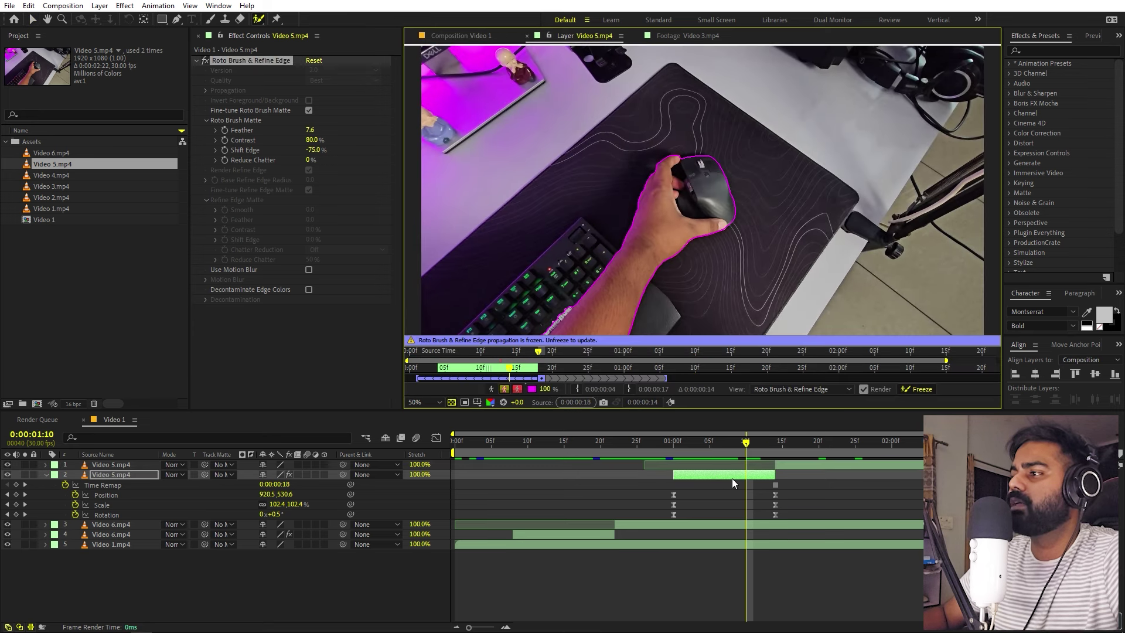
pyautogui.click(919, 389)
# Paint the arm edge near the keyboard into the matte and refreeze the propagation.
pyautogui.press('h')
pyautogui.scroll(2, 712, 311)
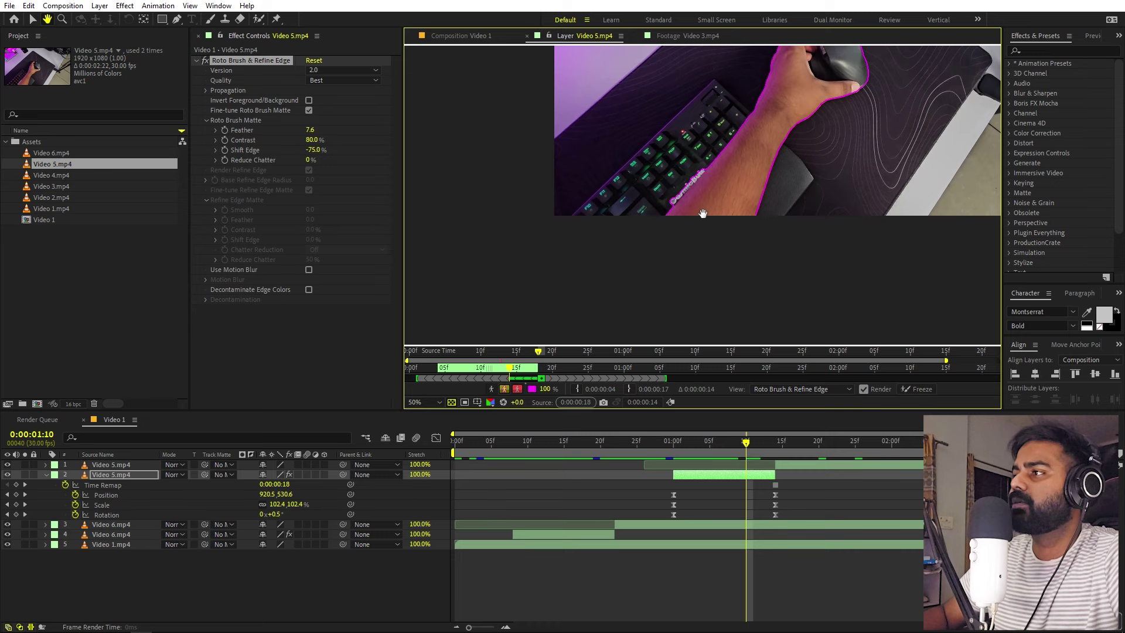
pyautogui.scroll(2, 770, 254)
pyautogui.hotkey('alt', 'w')
pyautogui.moveTo(779, 120); pyautogui.dragTo(641, 279)
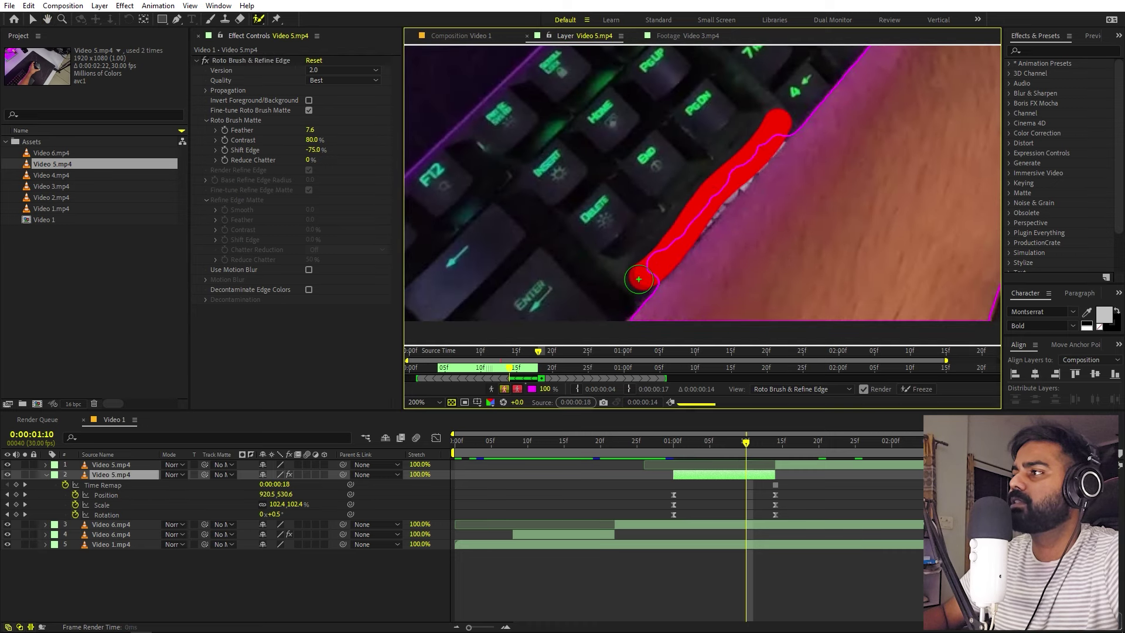
pyautogui.press('h')
pyautogui.scroll(-4, 703, 272)
pyautogui.moveTo(832, 226); pyautogui.dragTo(787, 257)
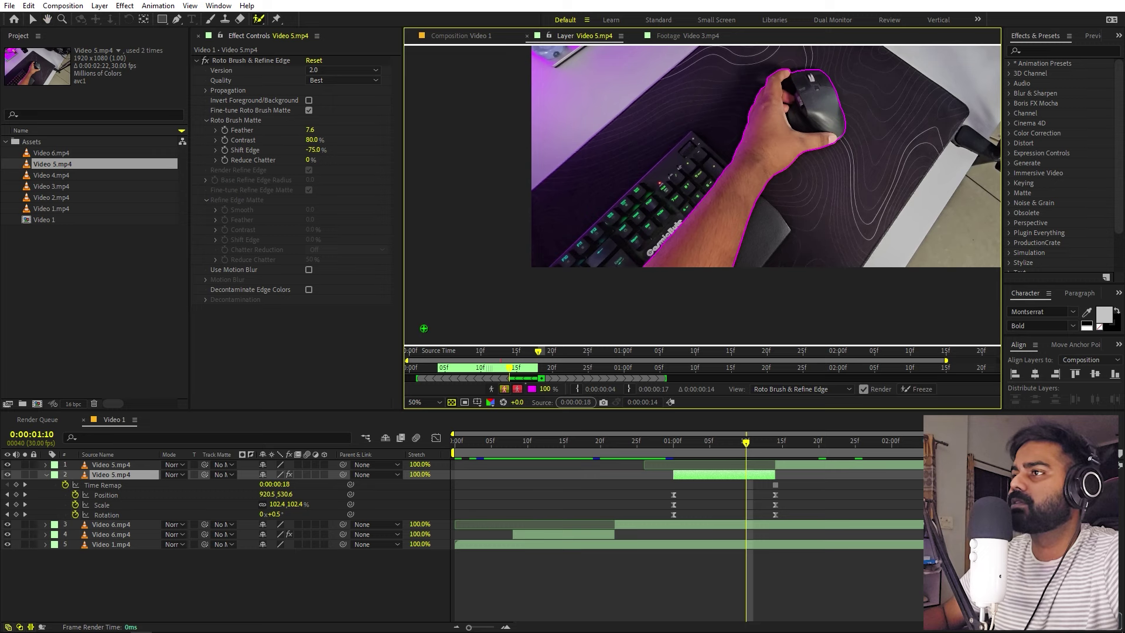
pyautogui.click(914, 387)
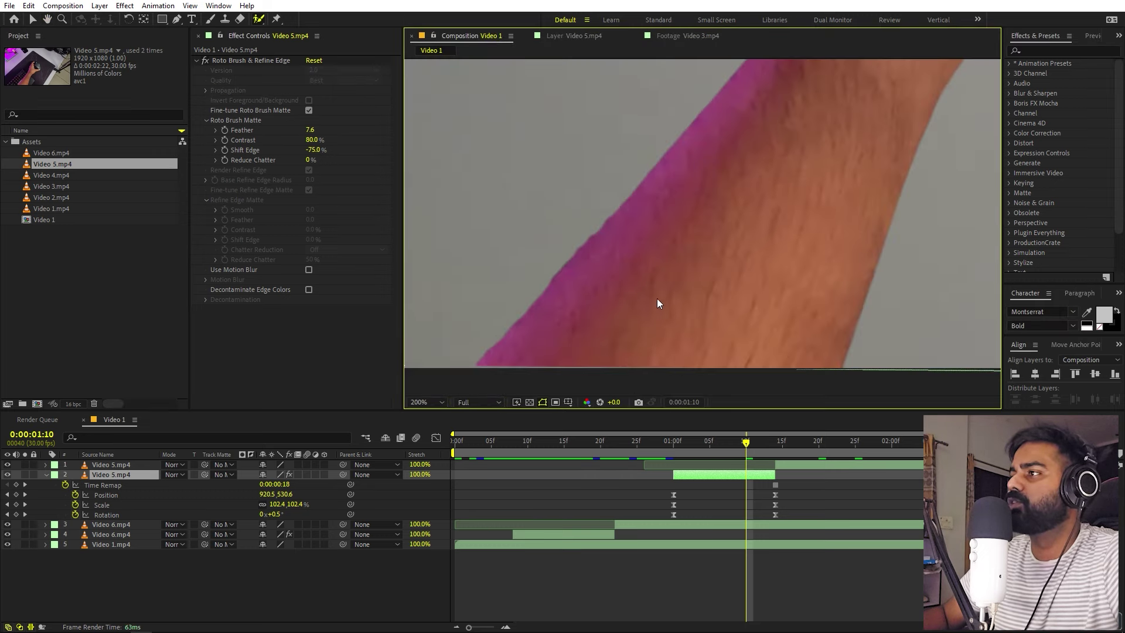
# Preview the composition from frame 28 and collapse all open layer properties.
pyautogui.scroll(-5, 651, 296)
pyautogui.click(661, 446)
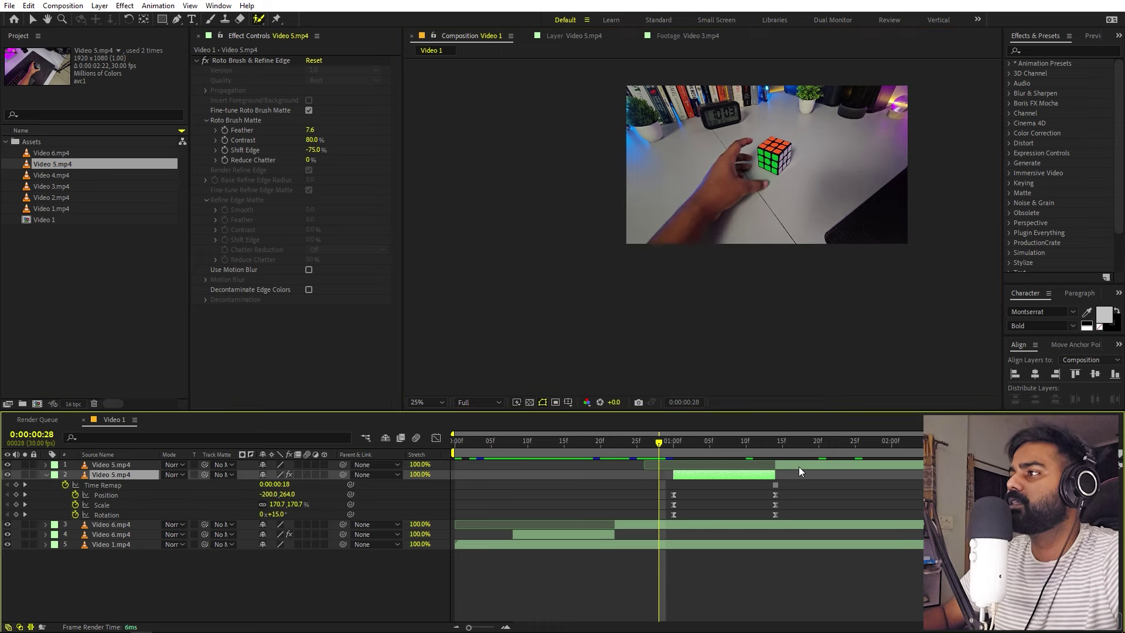
pyautogui.press('space')
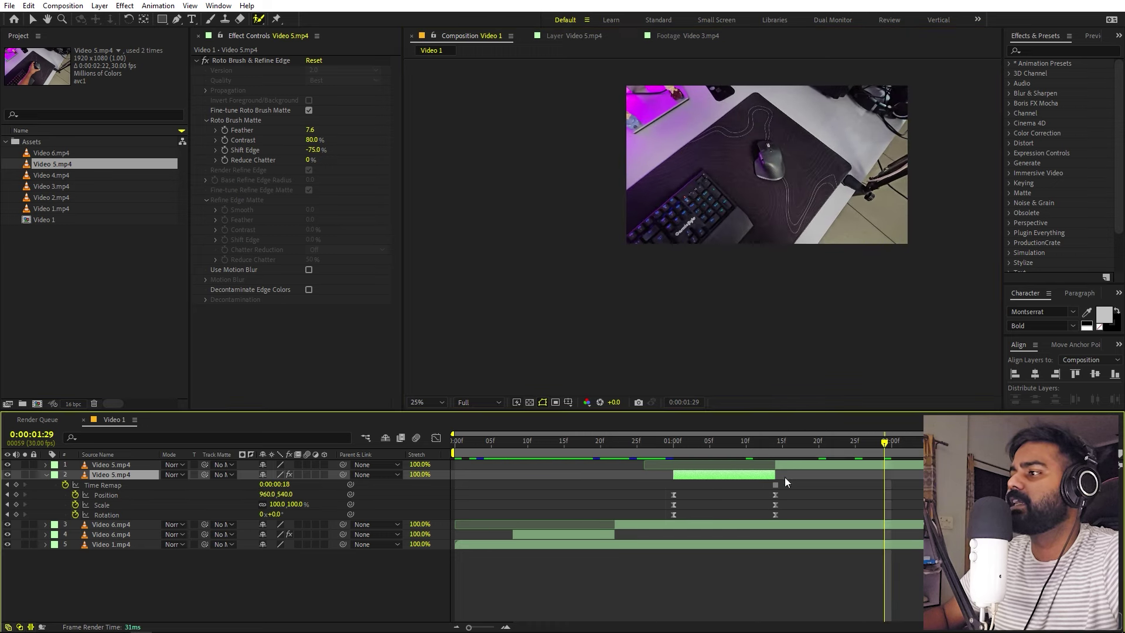
pyautogui.hotkey('ctrl', 'a')
pyautogui.press('u')
pyautogui.click(748, 528)
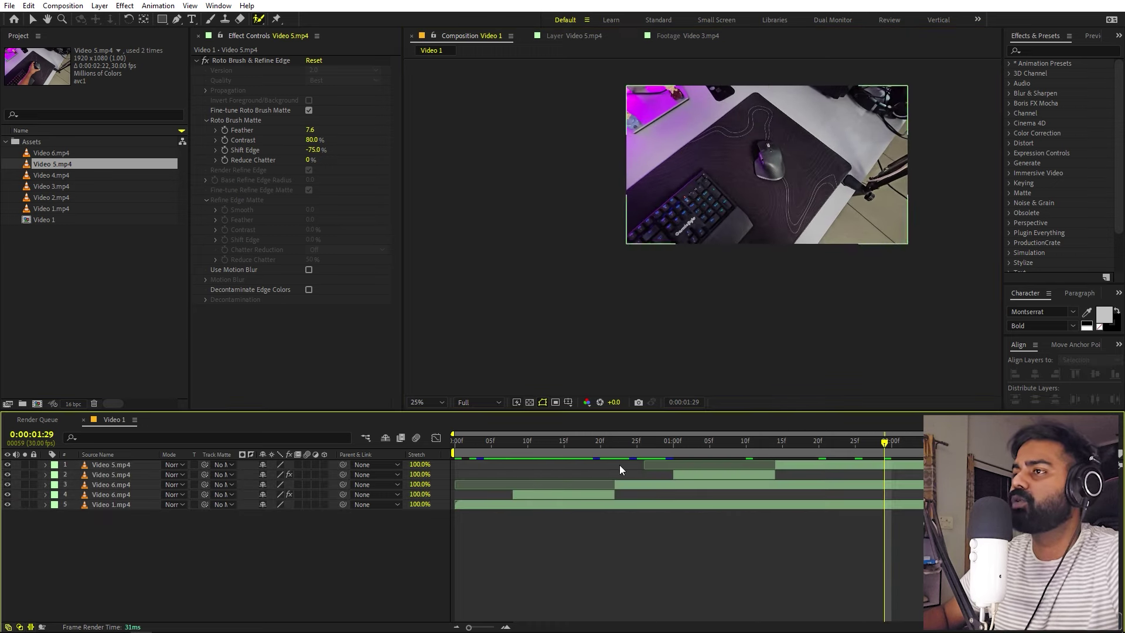
# At the cube frame 0:00:01:09, enable the Motion Blur switch for layers 1 through 4.
pyautogui.click(62, 203)
pyautogui.click(60, 187)
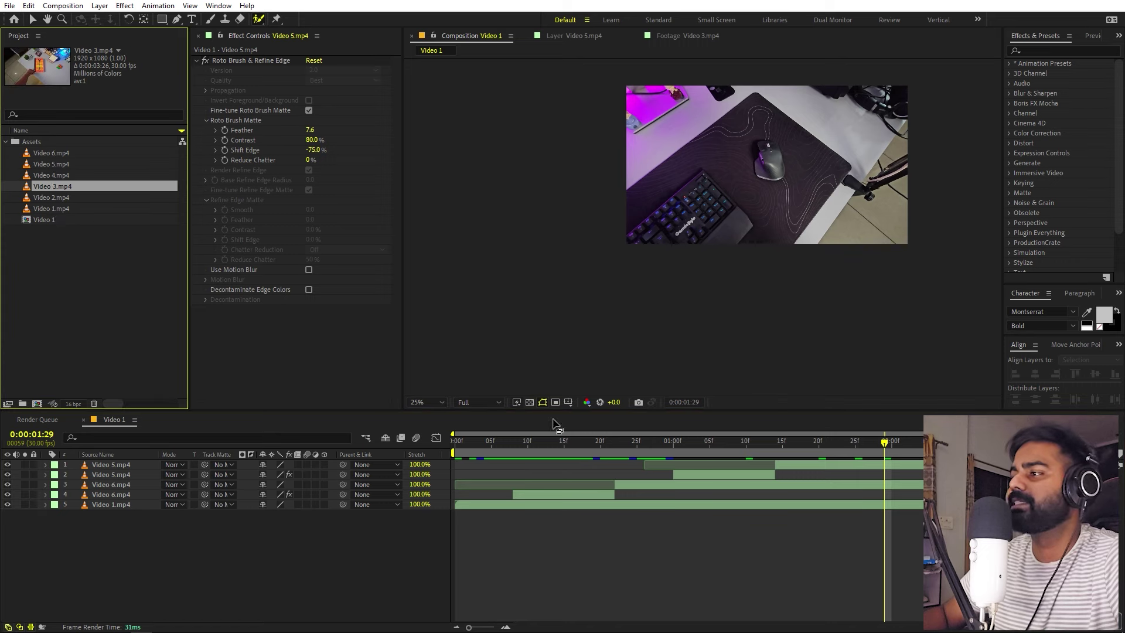
pyautogui.moveTo(842, 445); pyautogui.dragTo(740, 458)
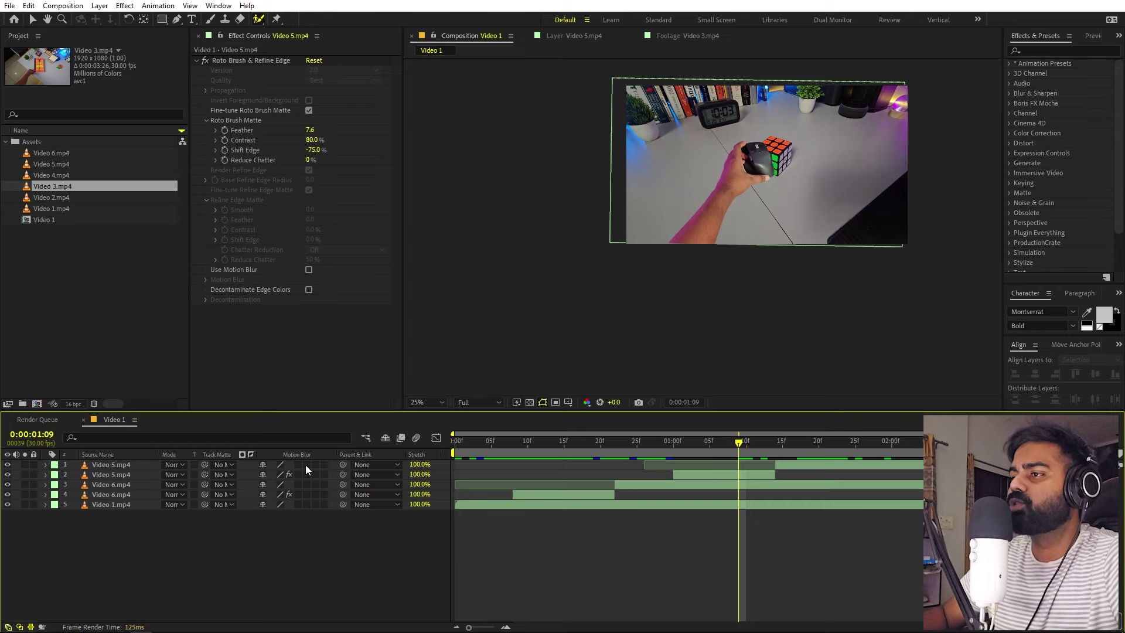
pyautogui.click(306, 464)
pyautogui.moveTo(308, 477); pyautogui.dragTo(304, 496)
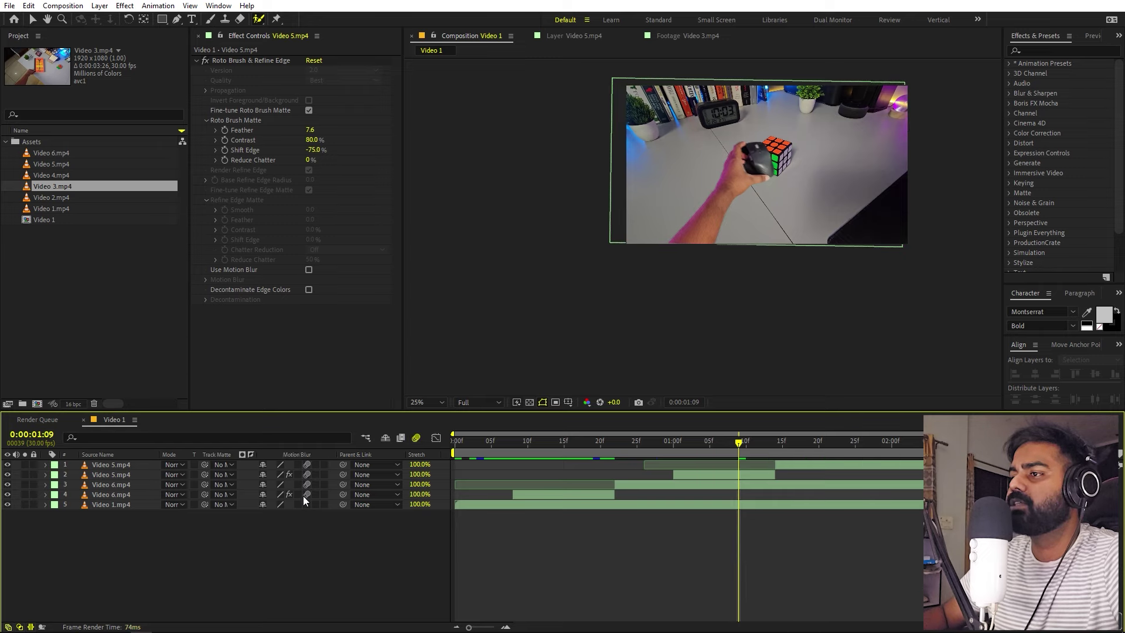
# Inspect the blurred cutout at 0:00:01:04 and preview the whole transition from the first frame.
pyautogui.moveTo(717, 445); pyautogui.dragTo(703, 448)
pyautogui.scroll(2, 659, 184)
pyautogui.moveTo(660, 184); pyautogui.dragTo(804, 281)
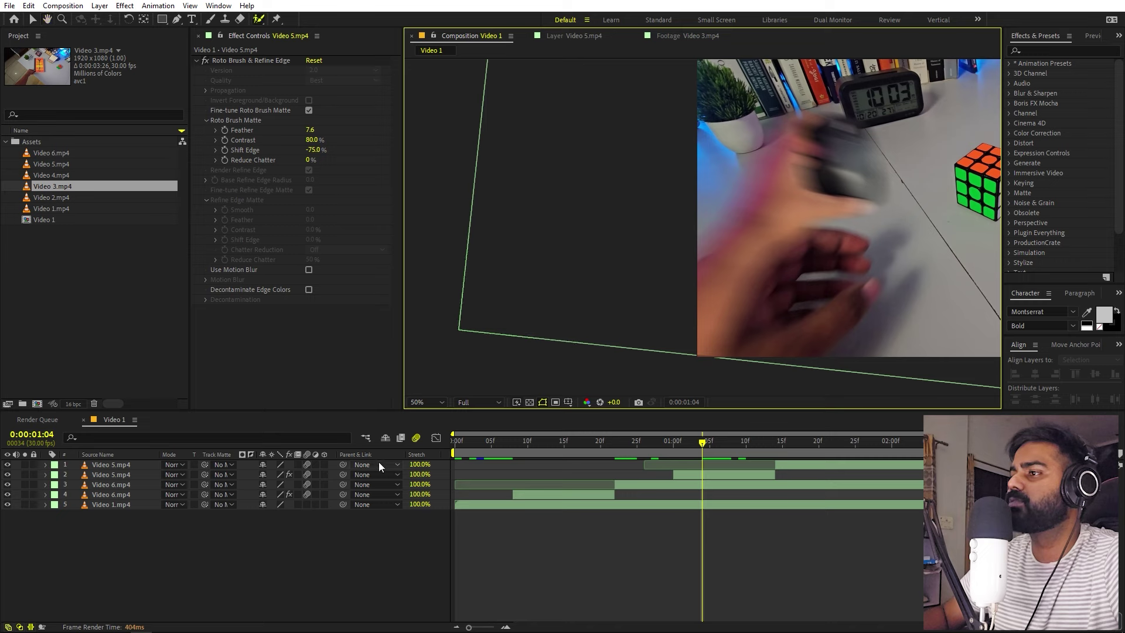
pyautogui.click(474, 458)
pyautogui.press('Home')
pyautogui.press('space')
pyautogui.scroll(-2, 815, 269)
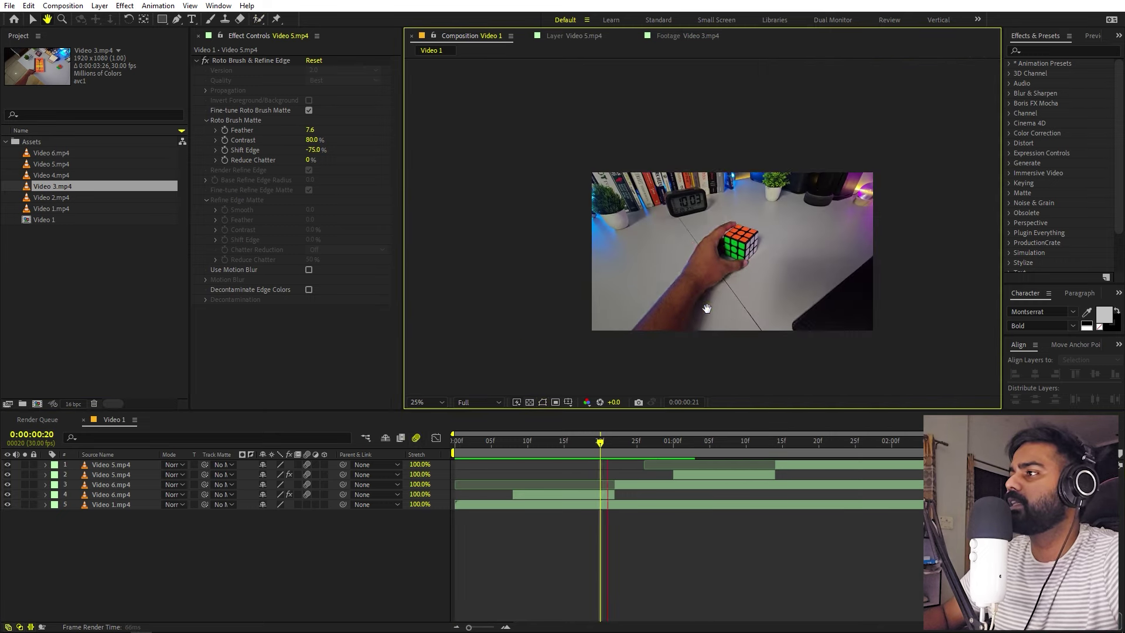
pyautogui.moveTo(528, 460); pyautogui.dragTo(892, 442)
pyautogui.click(683, 464)
pyautogui.click(756, 442)
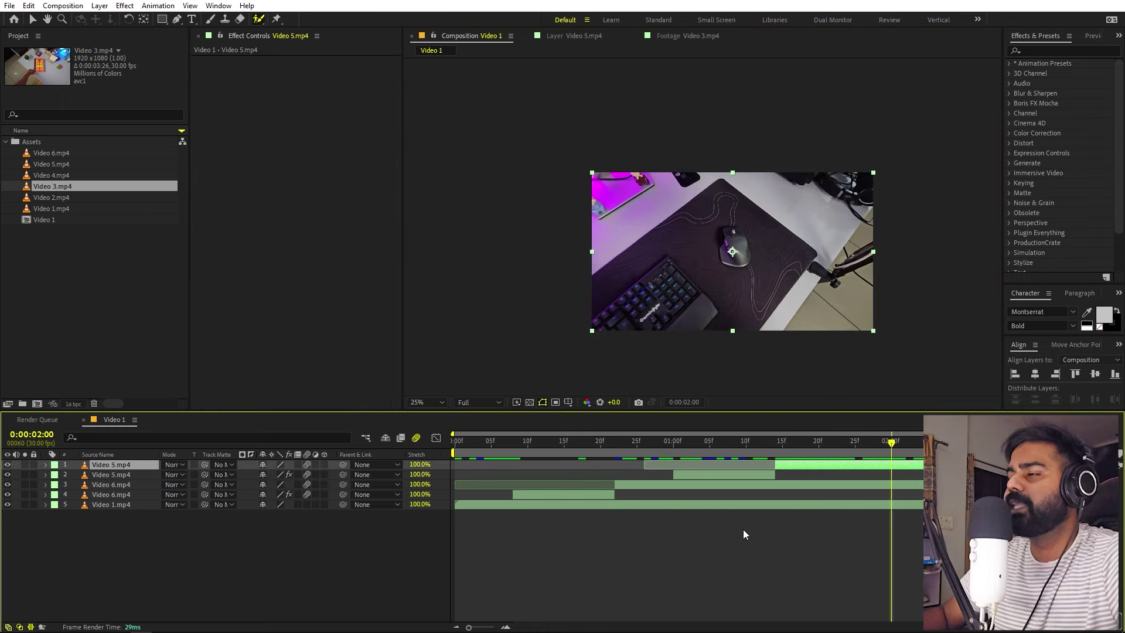